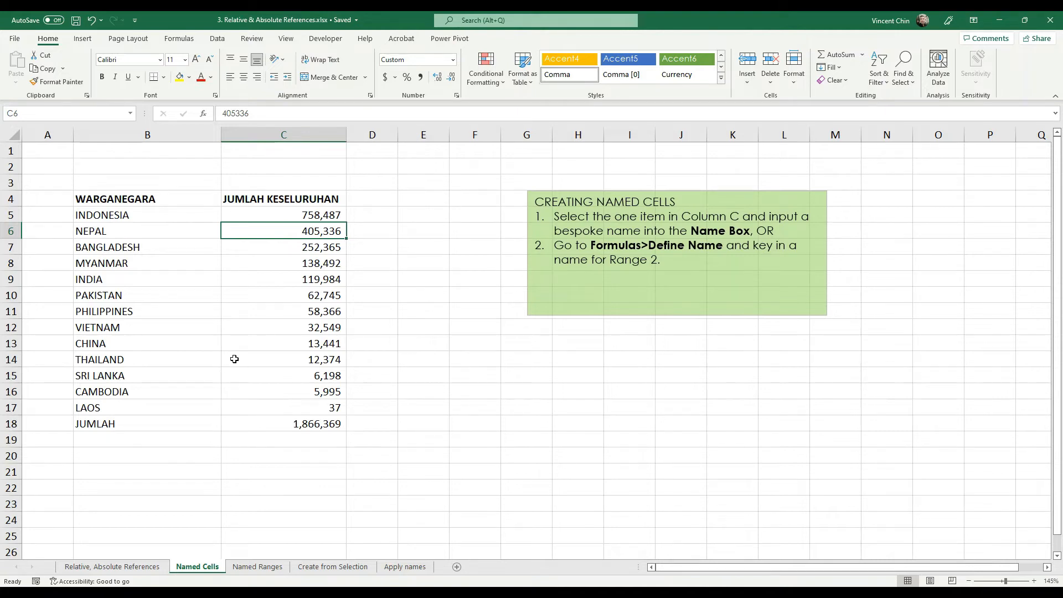
Step: Name cell C5, the total for INDONESIA, as indonesia
click(136, 234)
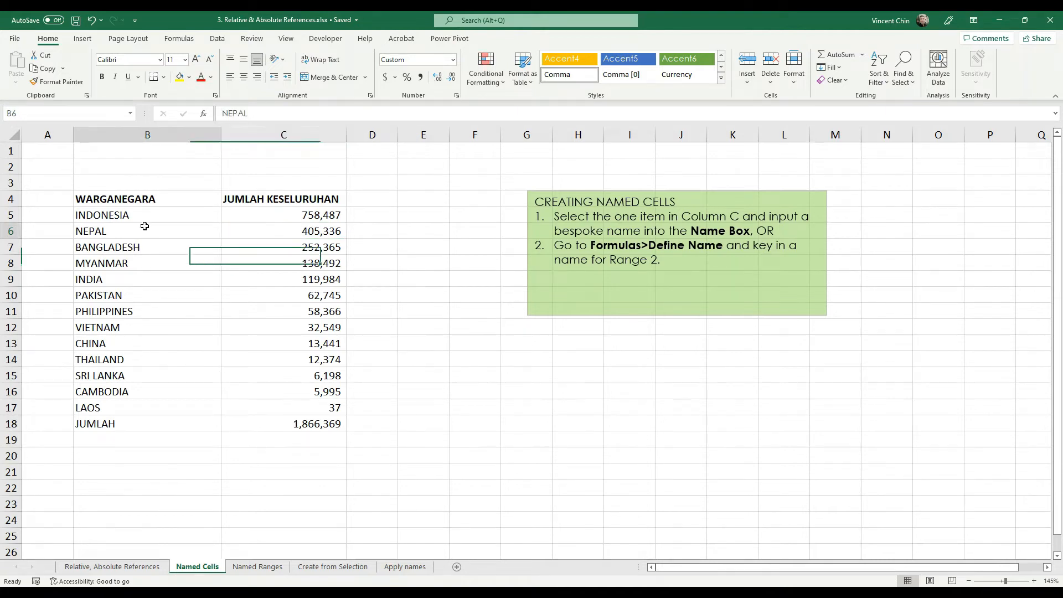
click(280, 228)
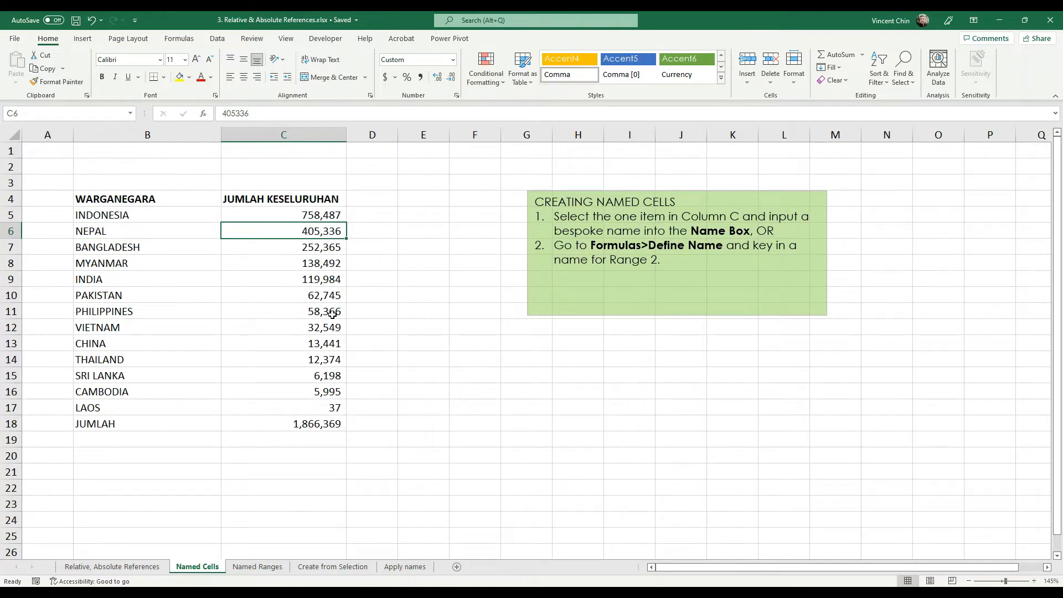
click(308, 218)
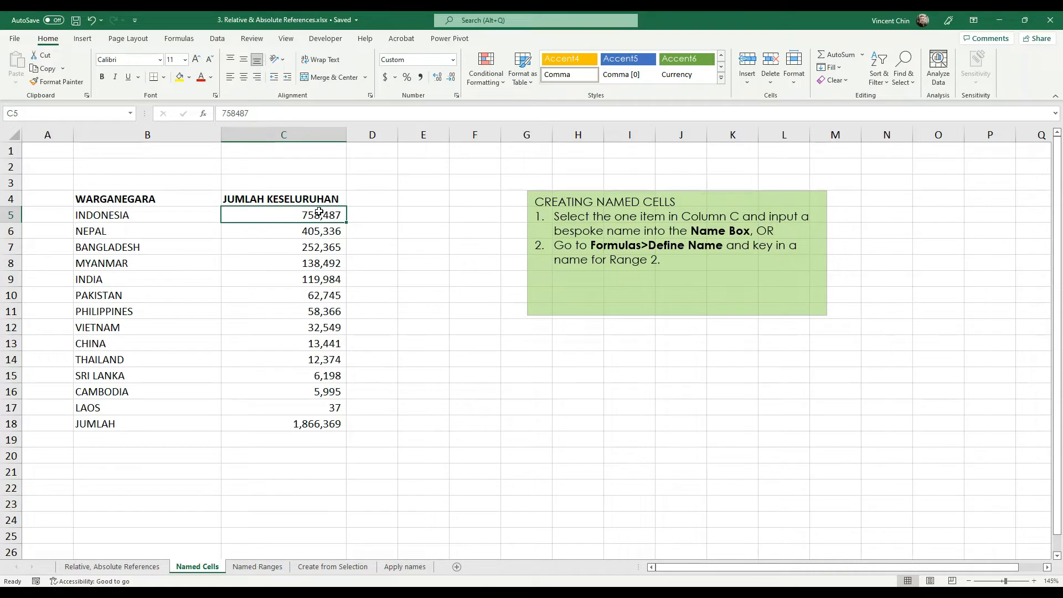
mouse_move(54, 94)
mouse_down()
mouse_move(110, 113)
mouse_move(45, 121)
mouse_move(61, 93)
mouse_up()
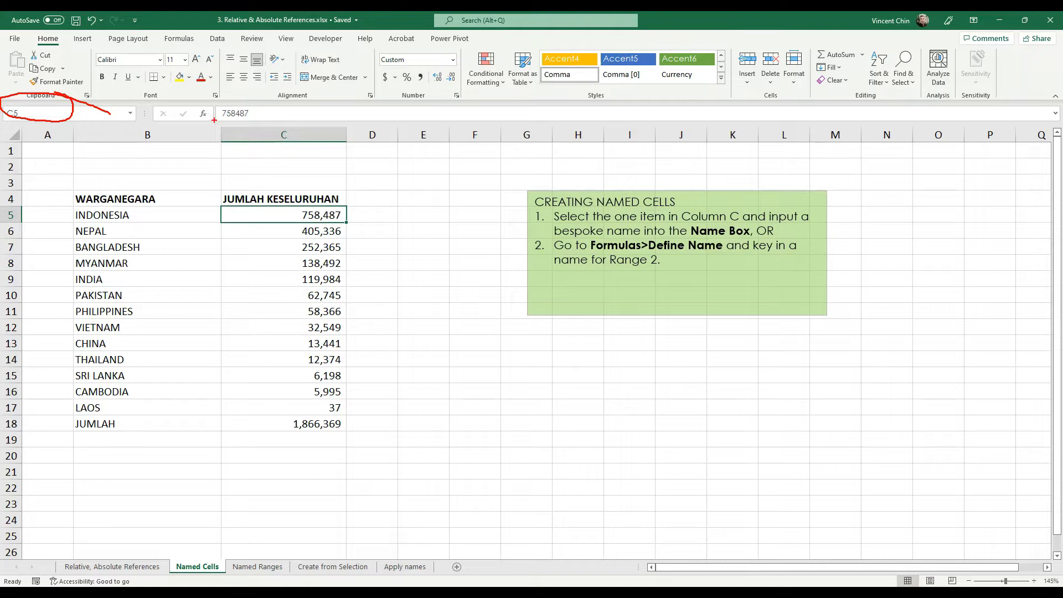
key(Escape)
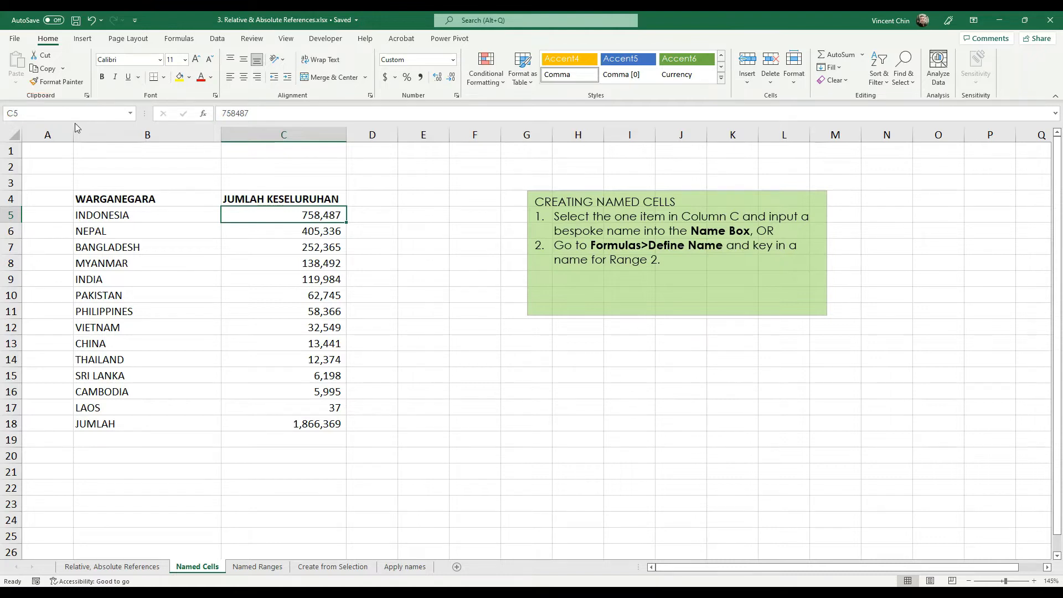
click(42, 117)
key(BackSpace)
key(Return)
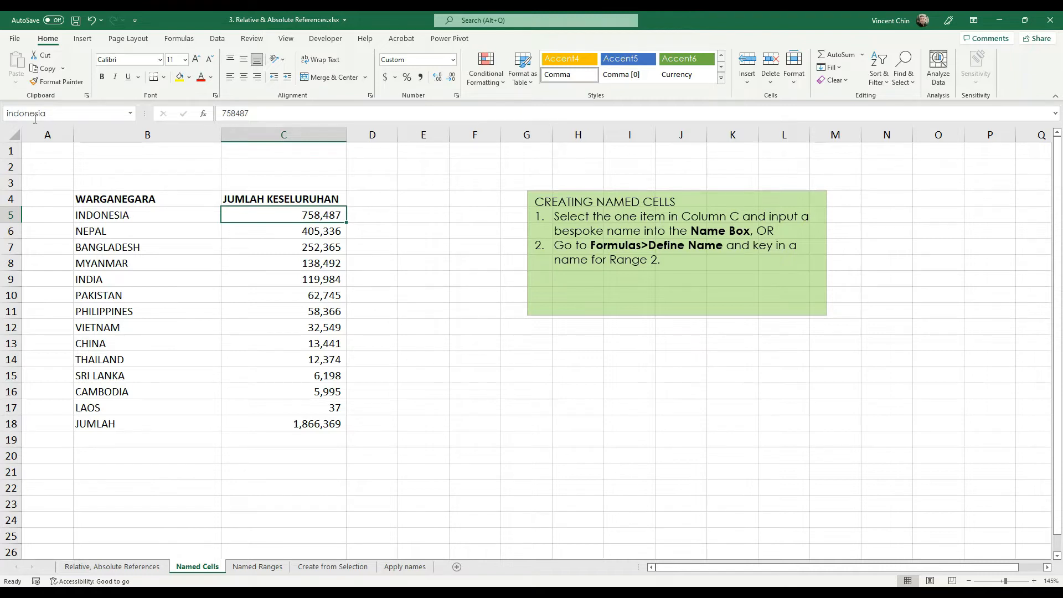
Step: Go from empty cell E4 to the indonesia cell by its defined name
click(438, 200)
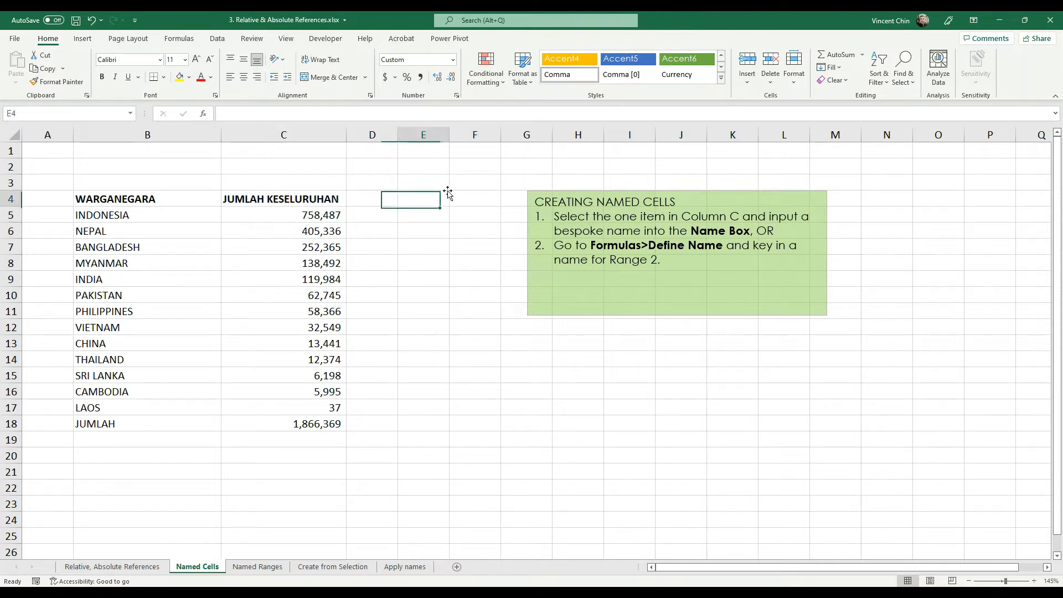
click(474, 359)
click(937, 377)
click(418, 200)
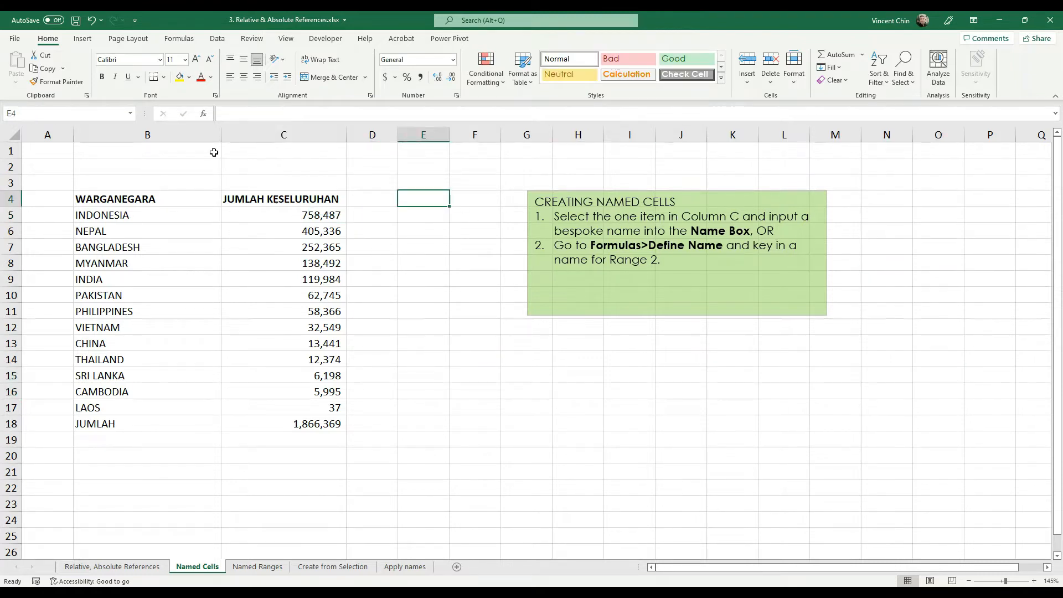
click(131, 115)
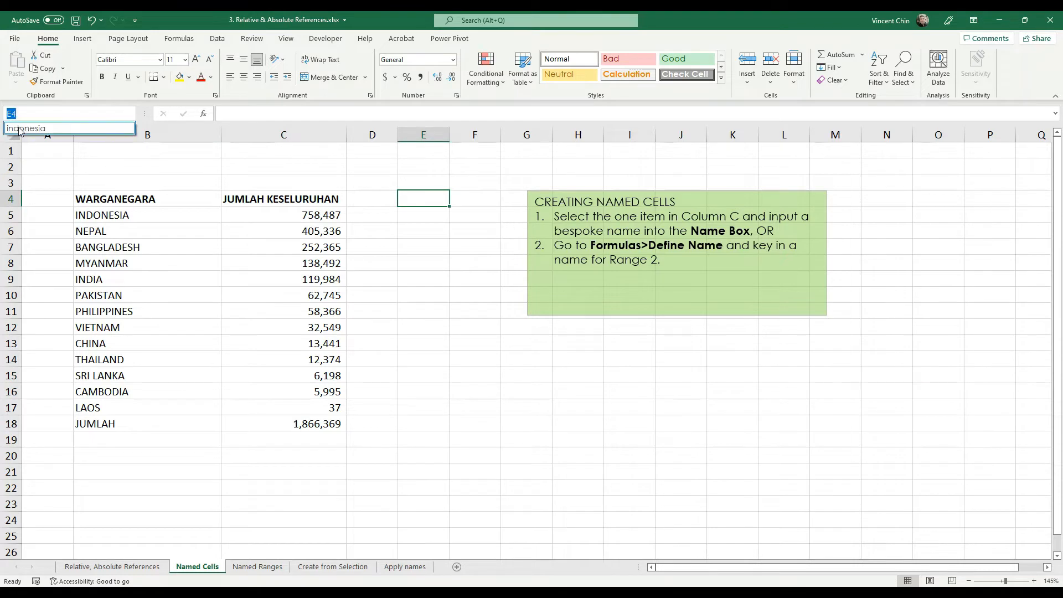
click(19, 128)
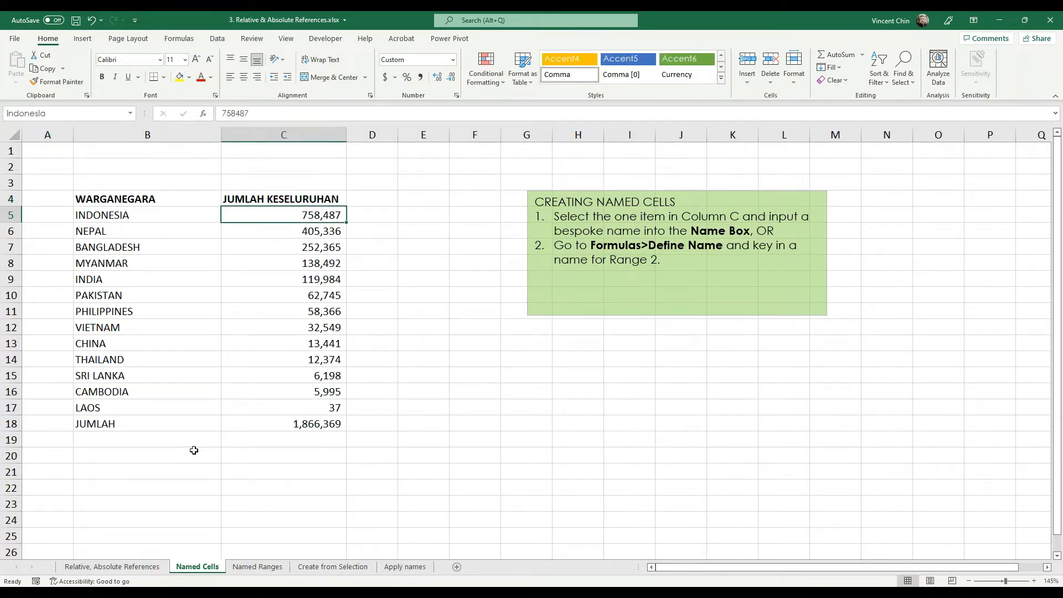
Step: Switch to the Relative, Absolute References sheet and go back to the indonesia cell by its defined name
click(70, 568)
click(178, 169)
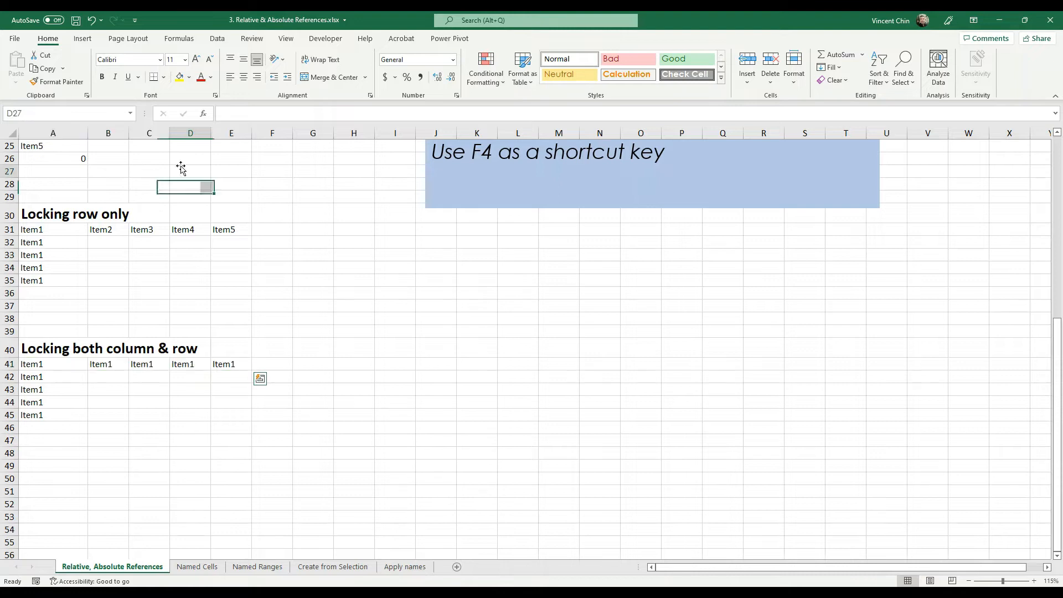
click(131, 114)
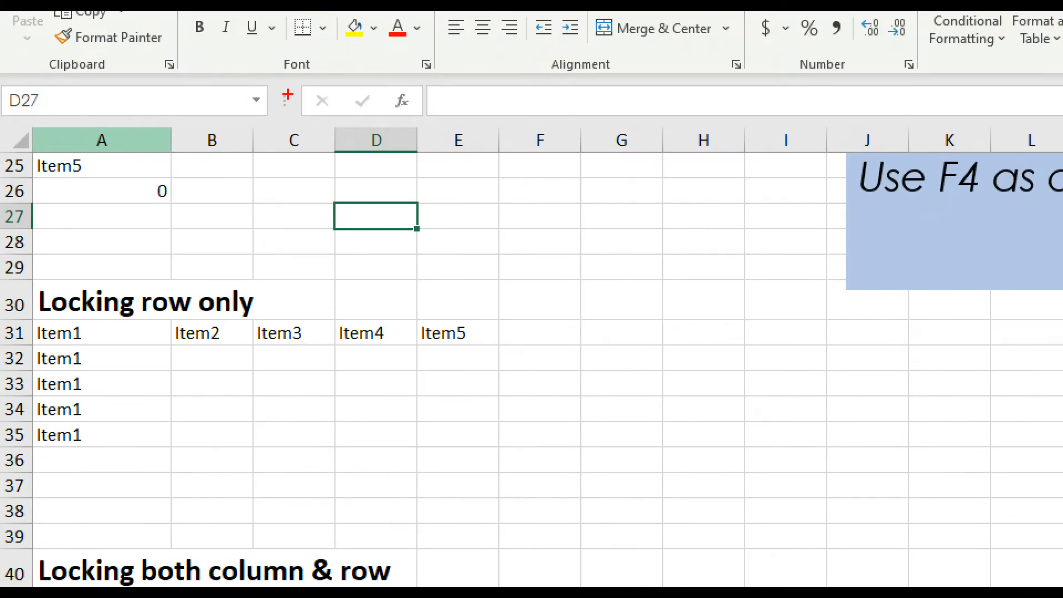
drag(146, 110, 118, 106)
mouse_move(289, 93)
mouse_down()
mouse_move(235, 84)
mouse_move(277, 83)
mouse_up()
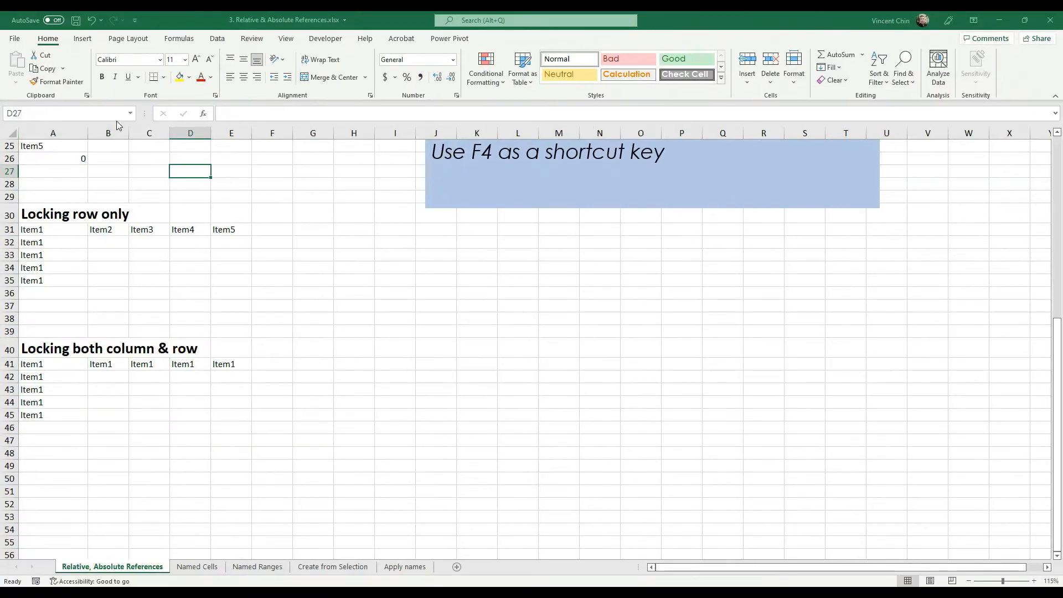
click(132, 114)
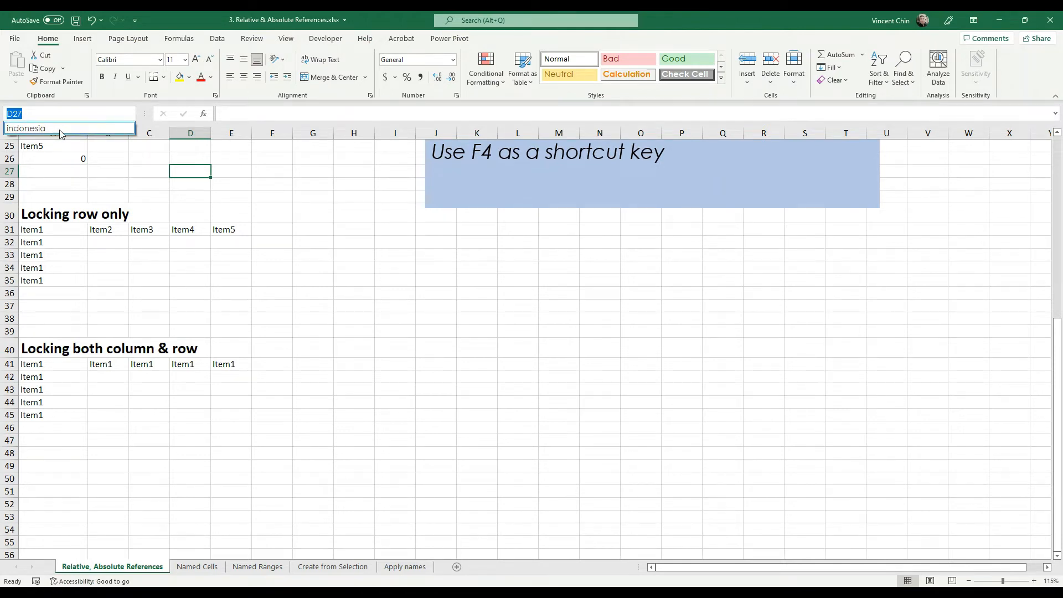
mouse_move(145, 552)
mouse_down()
mouse_move(67, 589)
mouse_move(141, 551)
mouse_up()
key(Escape)
click(44, 131)
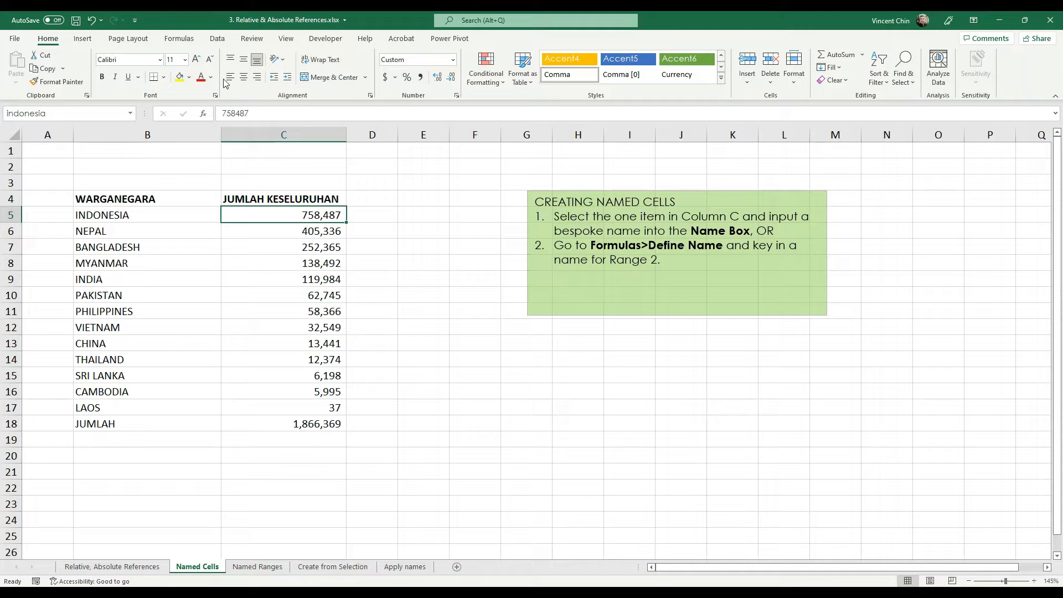
Step: Review the indonesia entry and its edit and delete options in the Name Manager, closing it without changes
click(177, 41)
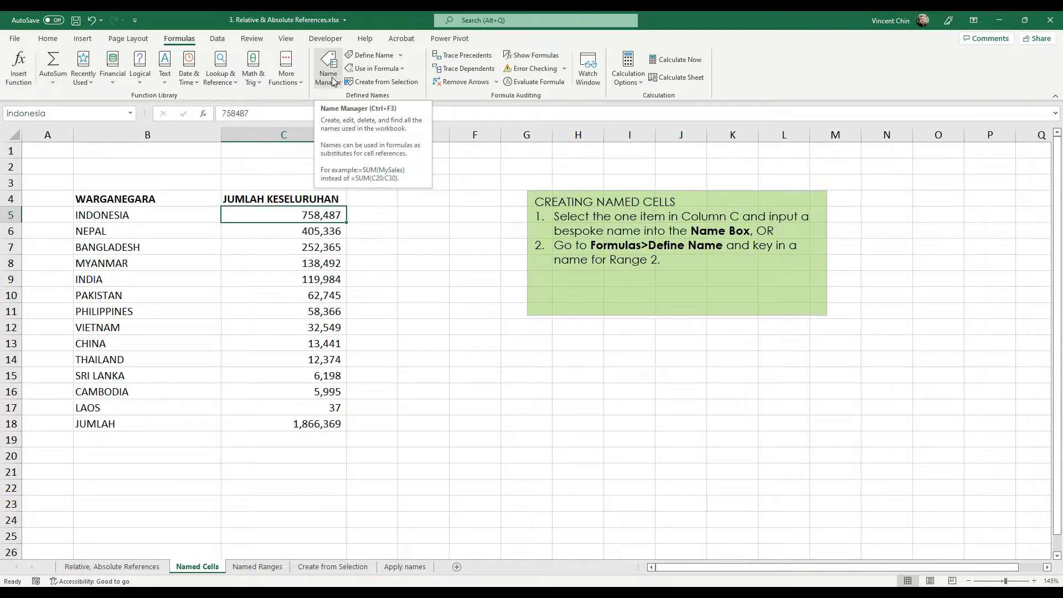
click(332, 81)
drag(186, 415, 589, 145)
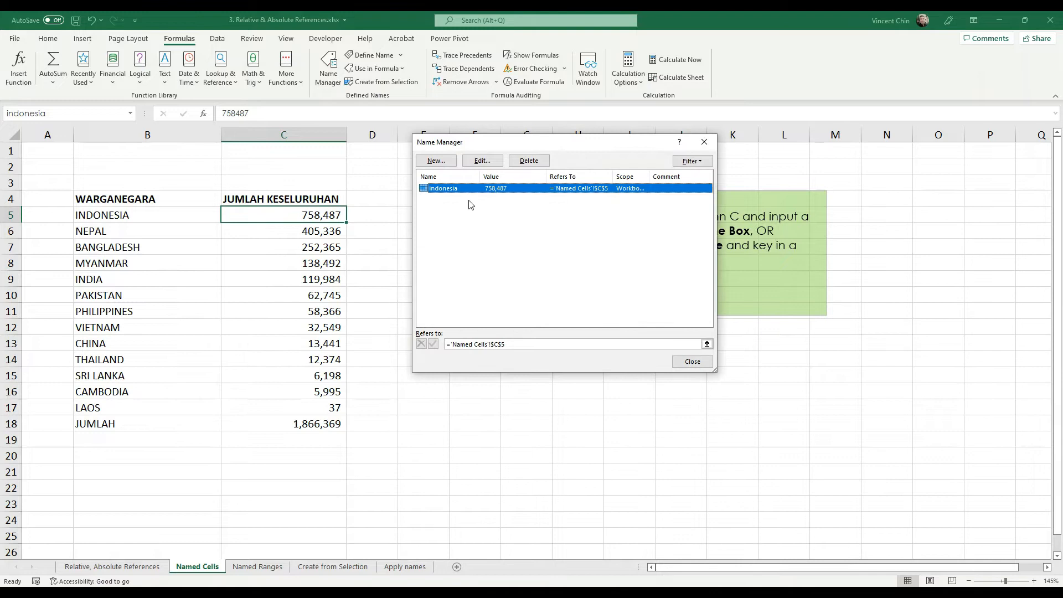
key(ctrl+1)
click(425, 194)
mouse_move(421, 192)
mouse_down()
mouse_move(450, 192)
mouse_move(404, 157)
mouse_up()
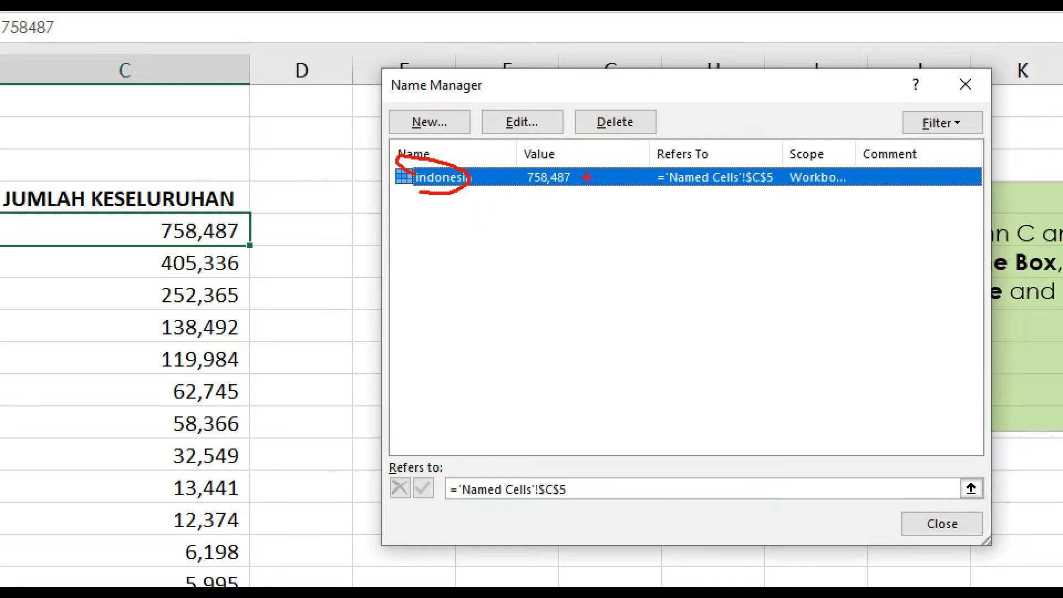
mouse_move(619, 143)
mouse_down()
mouse_move(616, 97)
mouse_move(732, 145)
mouse_up()
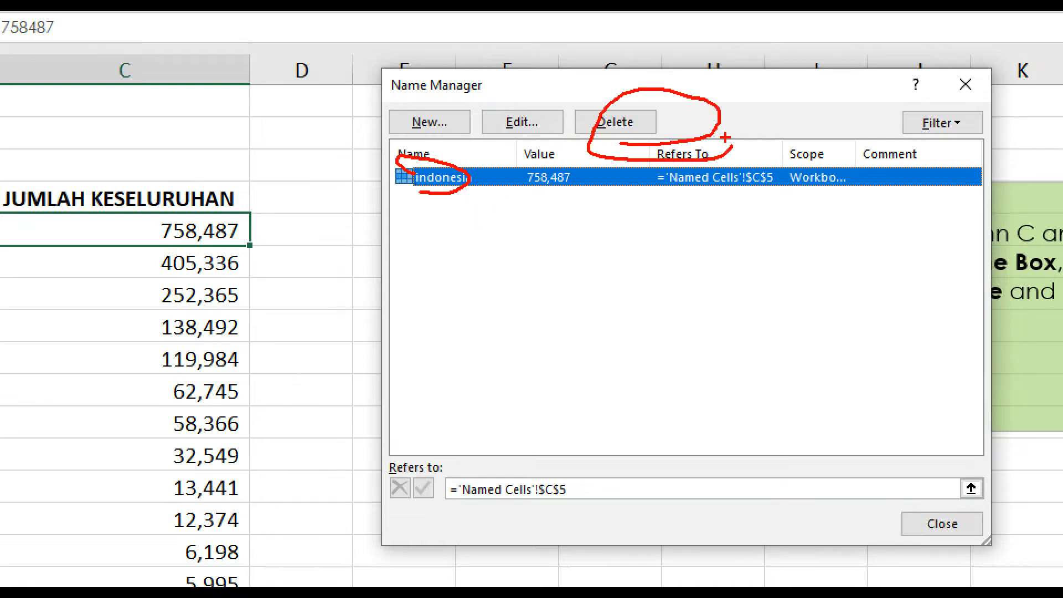
mouse_move(503, 135)
mouse_down()
mouse_move(532, 93)
mouse_move(540, 148)
mouse_up()
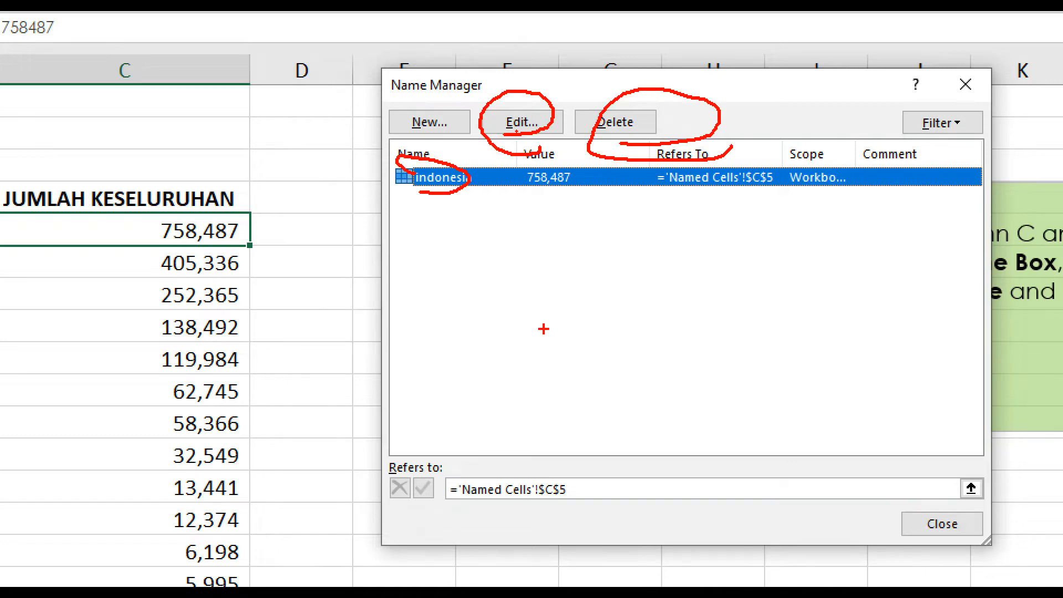
key(Escape)
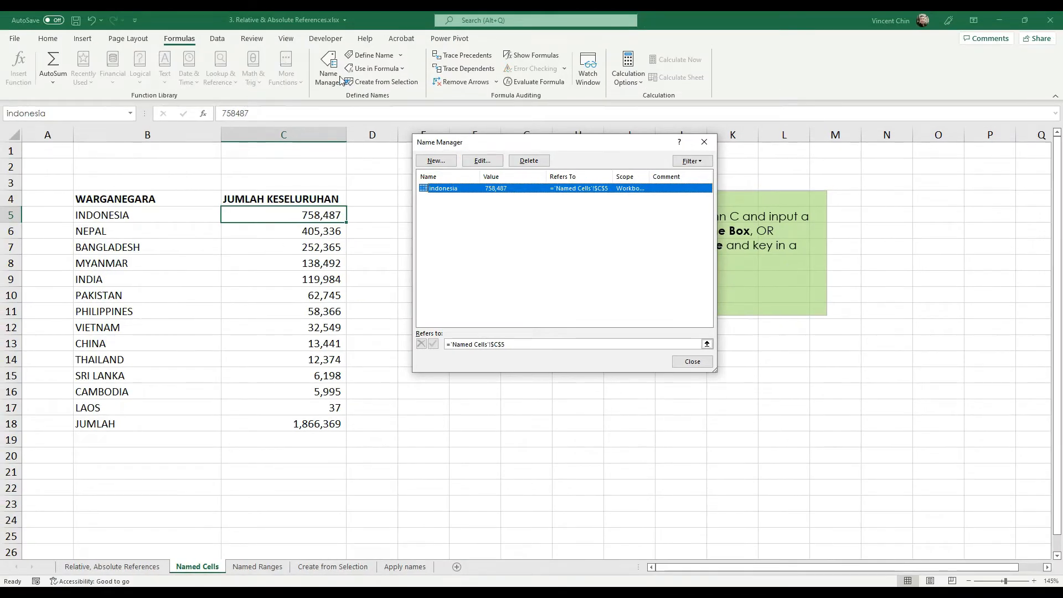
click(692, 361)
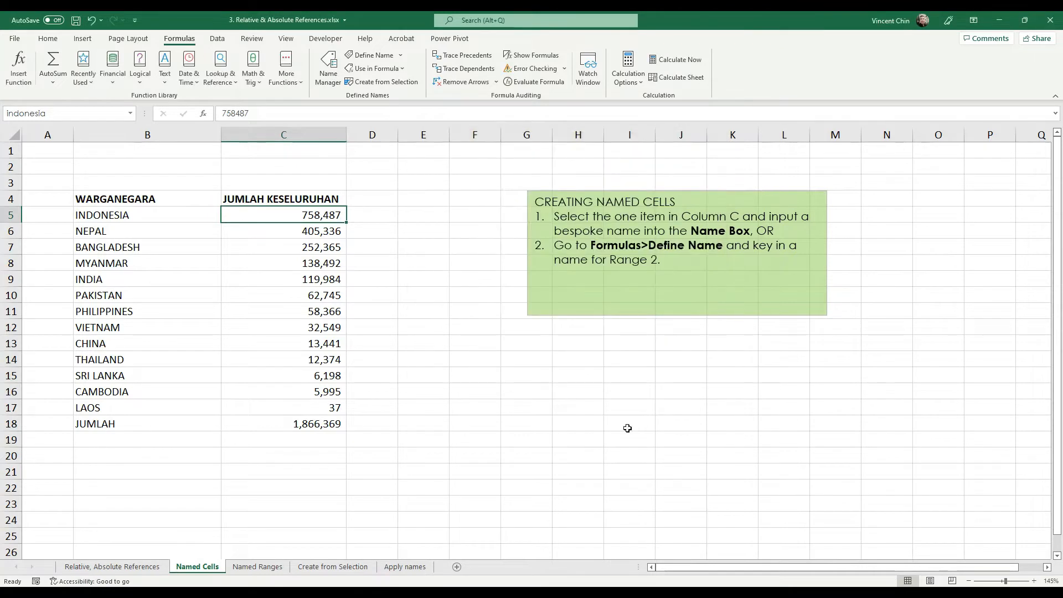
Step: Enter the formula =indonesia in cell C20 below the table and save the workbook
click(542, 467)
scroll(422, 415, down, 3)
scroll(237, 367, up, 2)
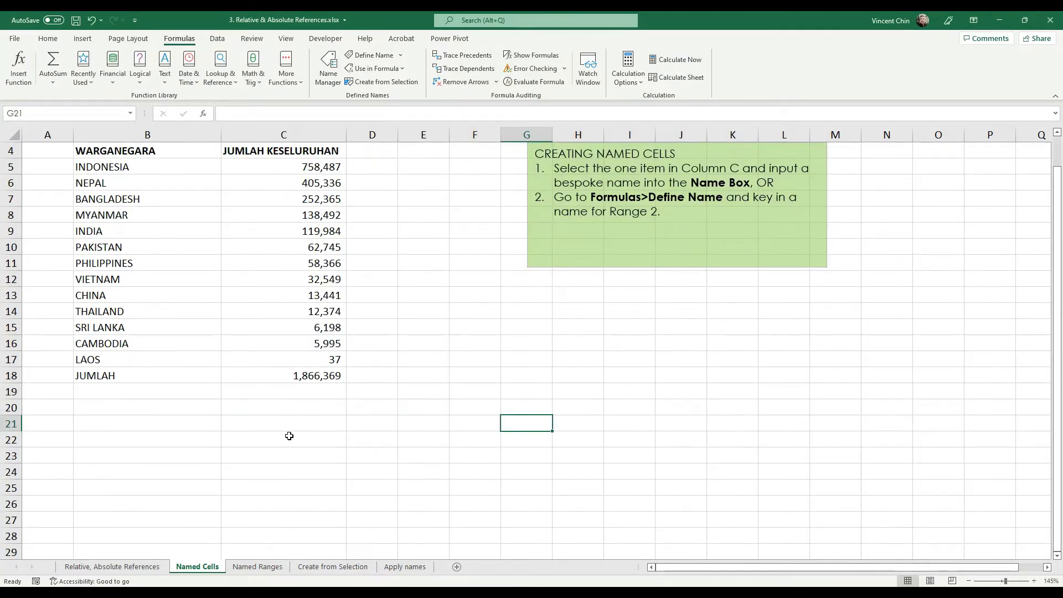
click(236, 405)
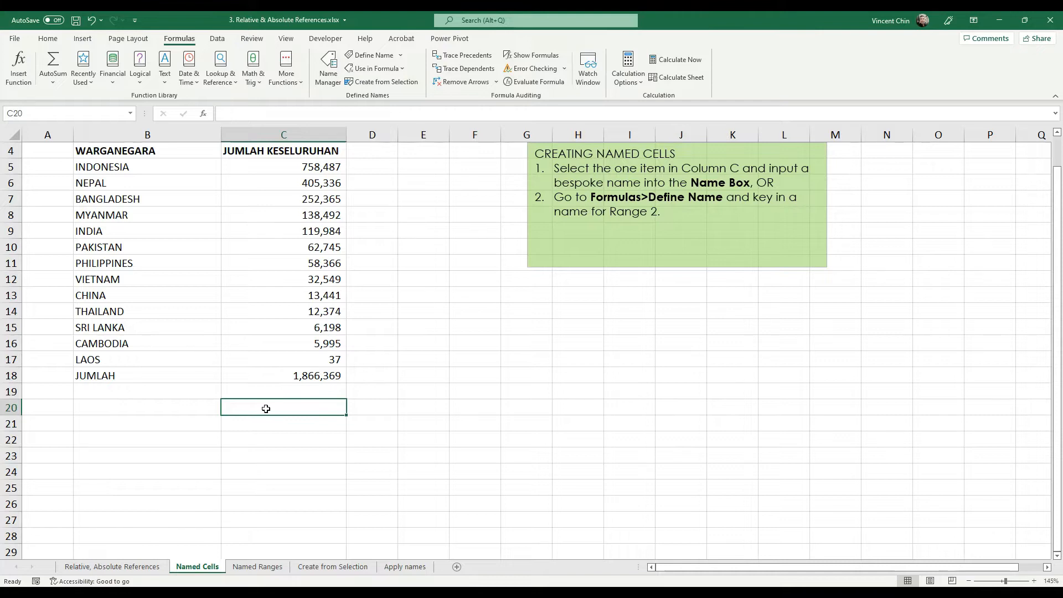
text(=)
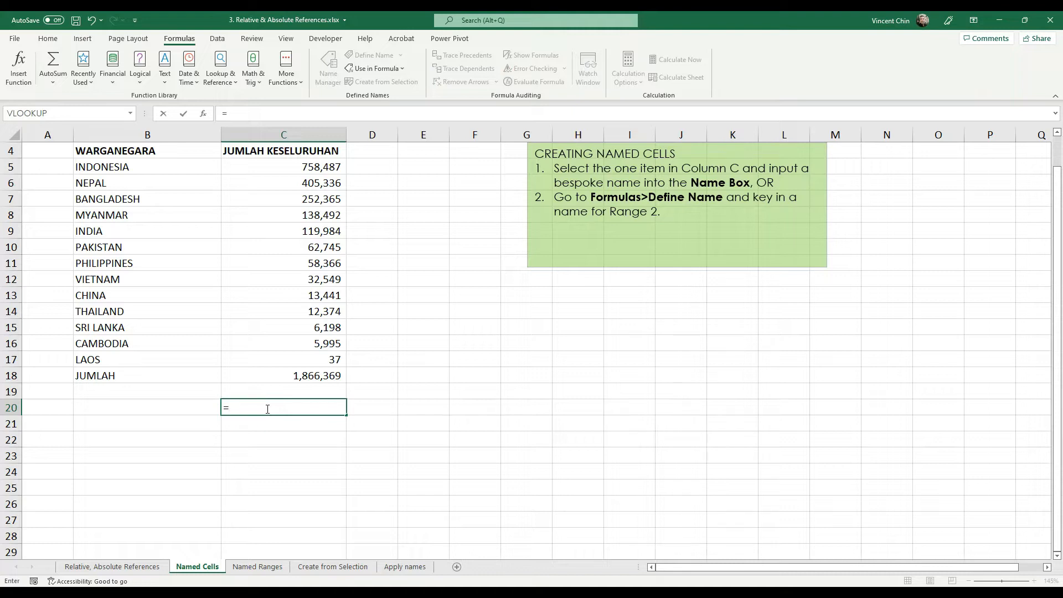
text(in)
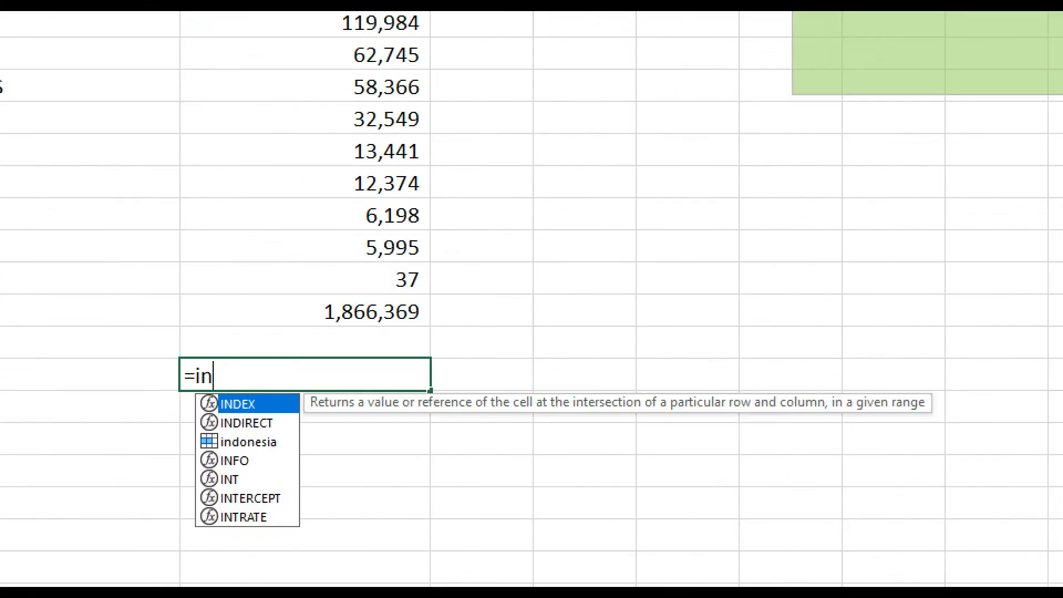
mouse_move(203, 455)
mouse_down()
mouse_move(258, 465)
mouse_move(284, 451)
mouse_move(194, 430)
mouse_move(184, 462)
mouse_up()
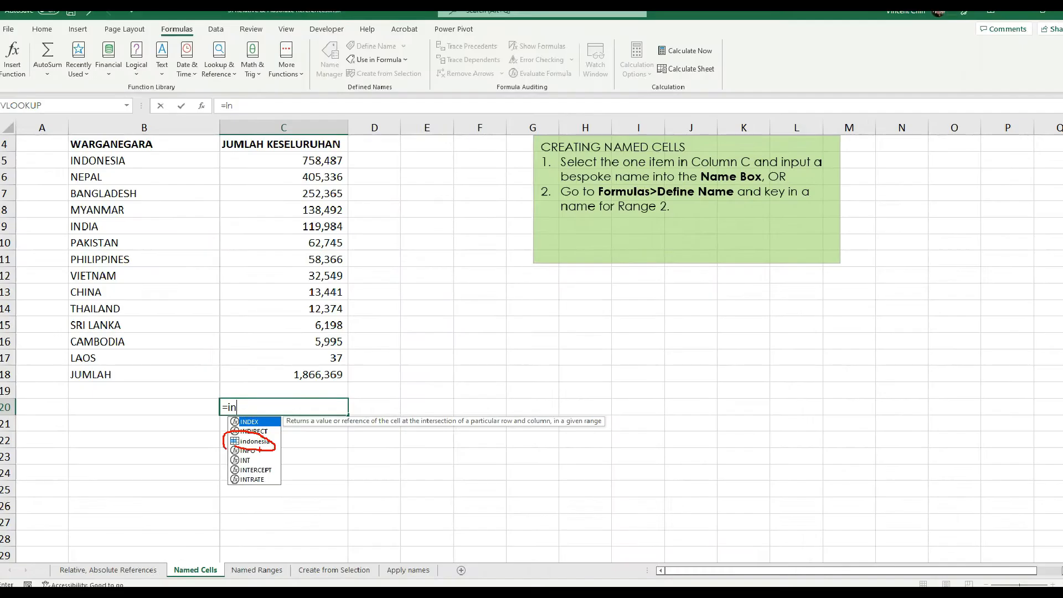
key(Escape)
double_click(256, 440)
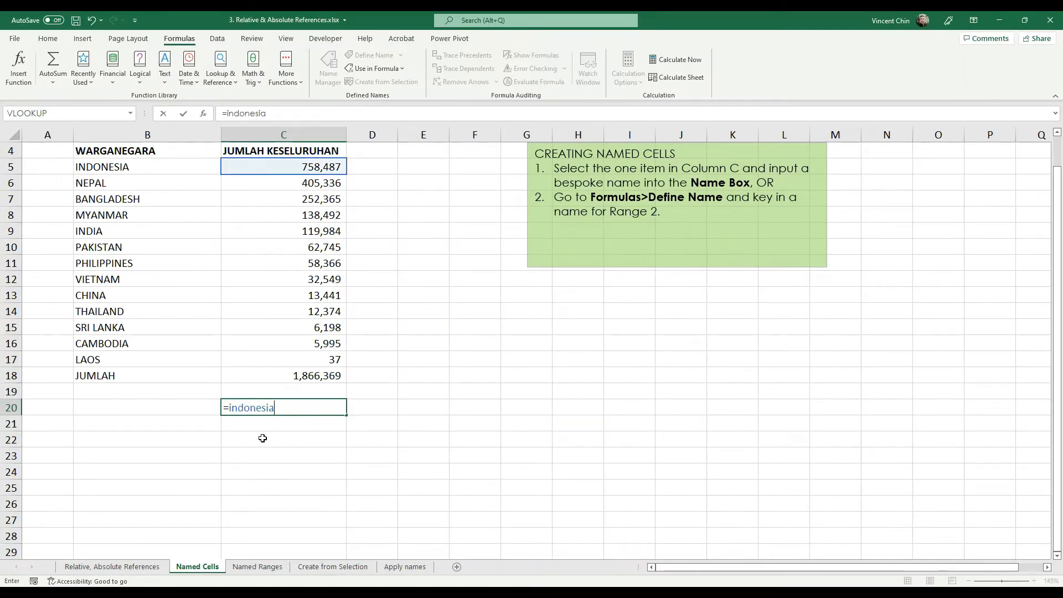
key(Return)
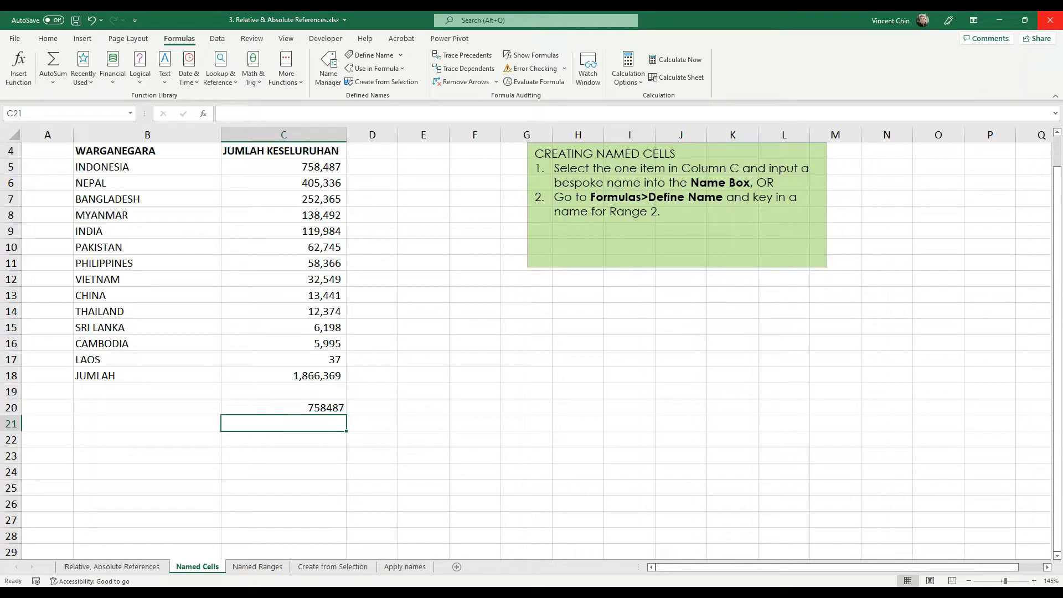
key(ctrl+s)
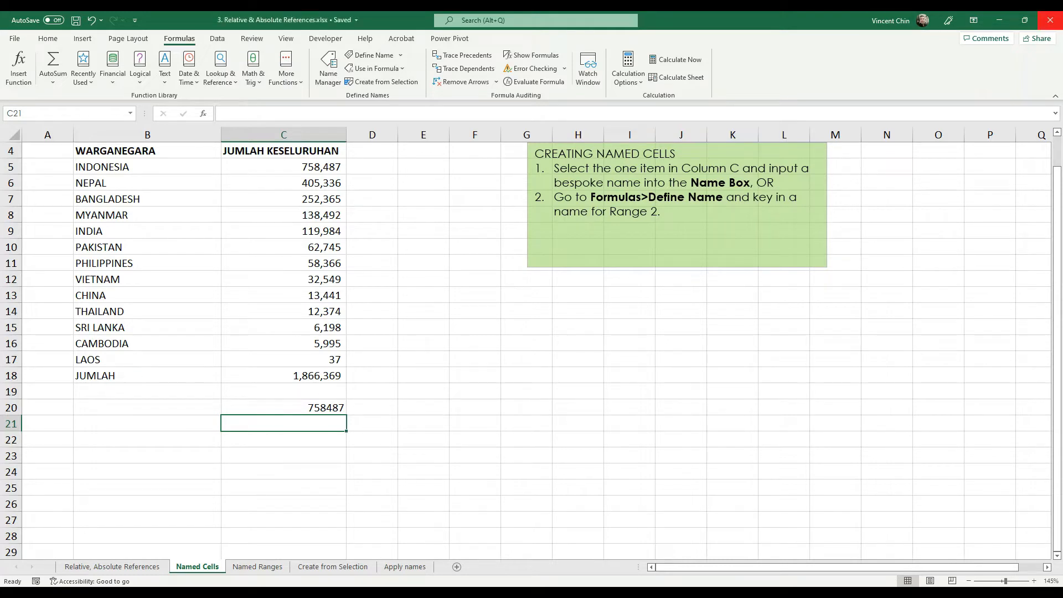
Step: Name cell C6, the total for NEPAL, as nepal
click(283, 186)
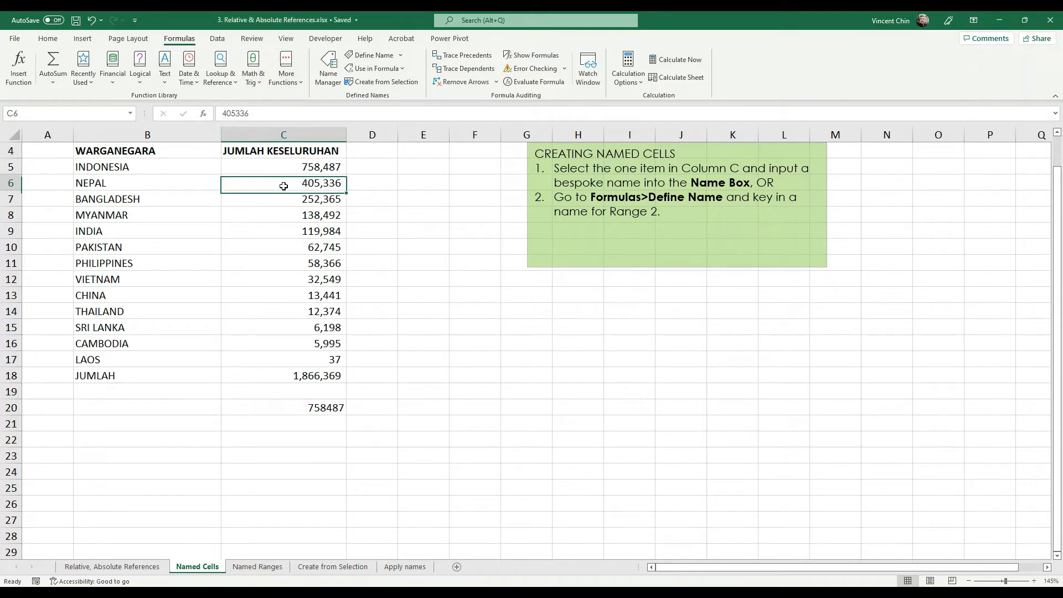
click(128, 118)
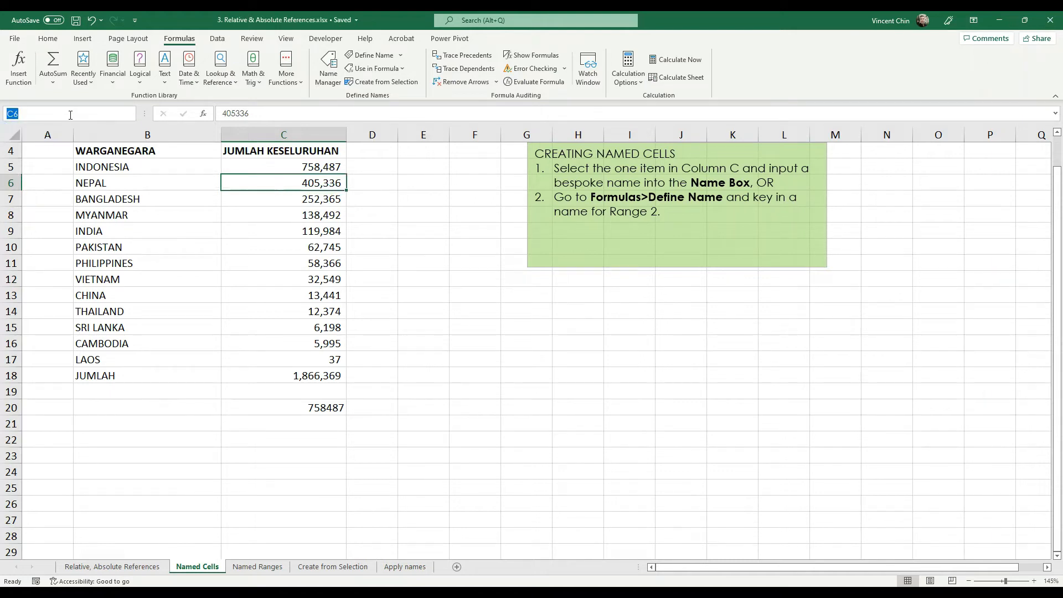
text(nepal)
key(Return)
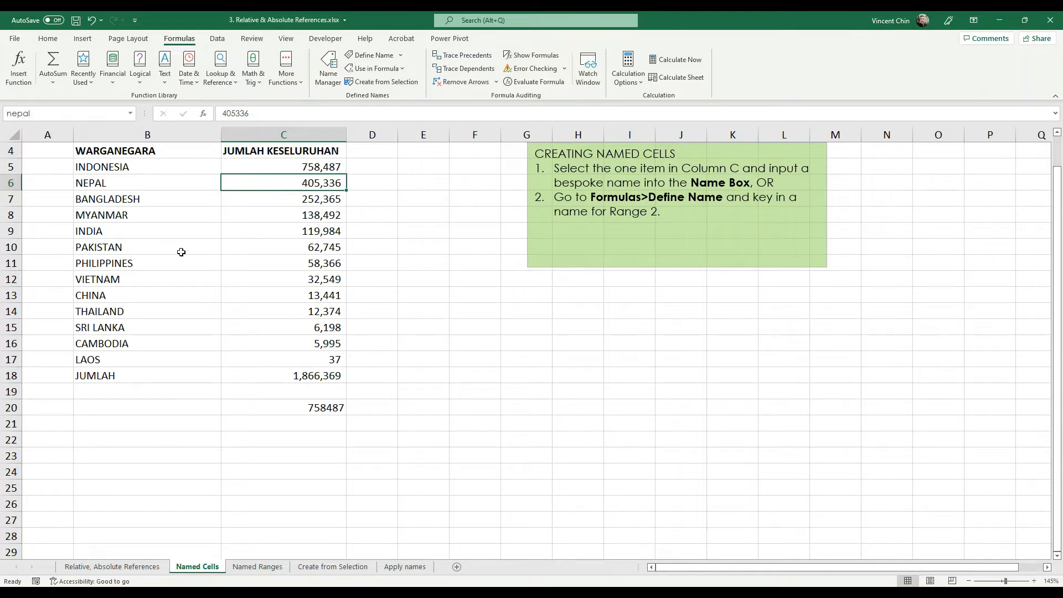
Step: Enter the formula =nepal in cell C21 and go back to the NEPAL total in C6
click(319, 427)
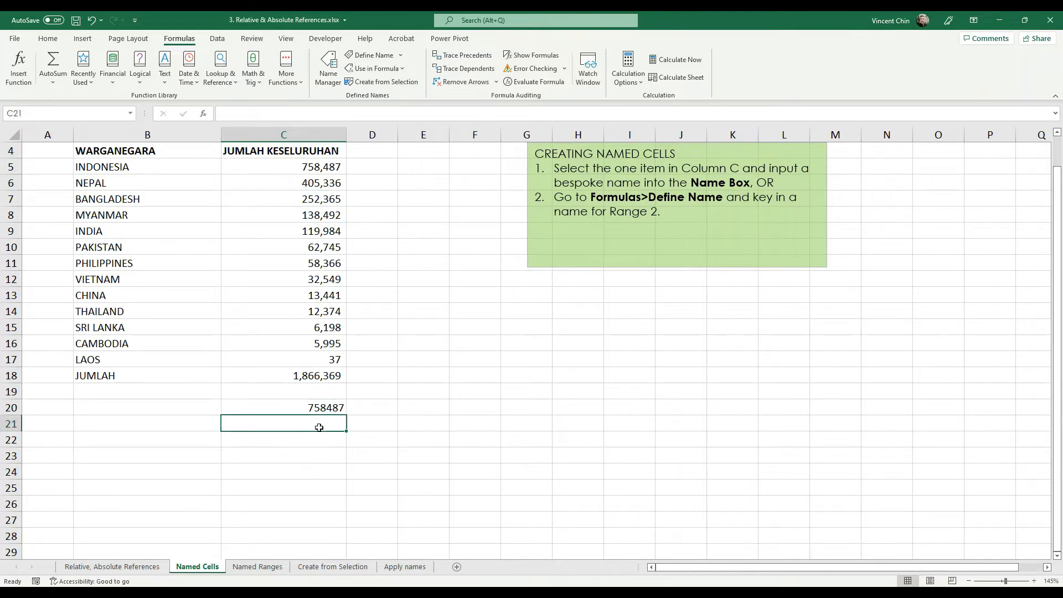
text(=)
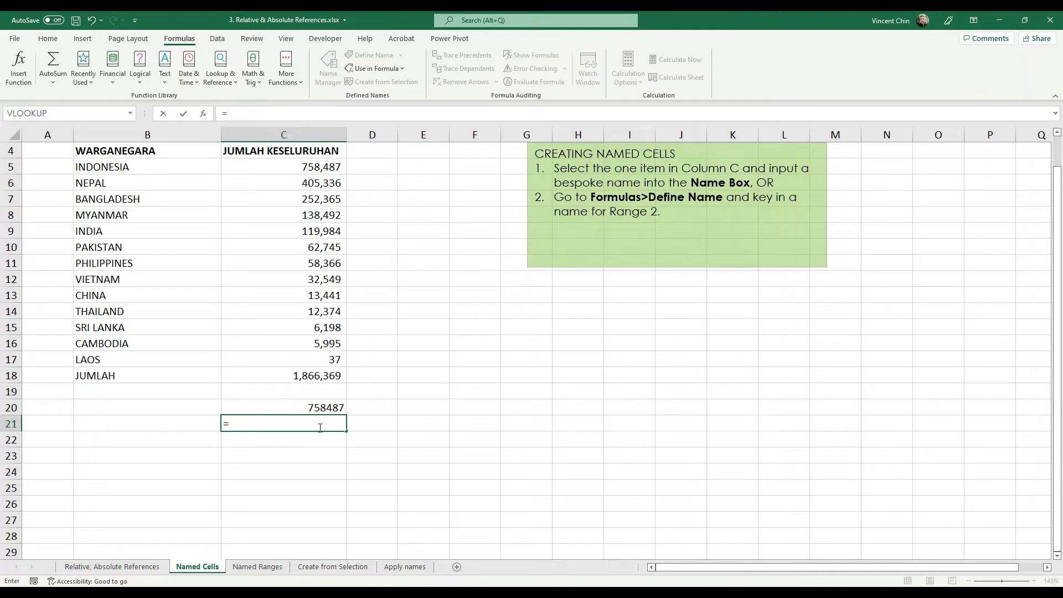
text(ne)
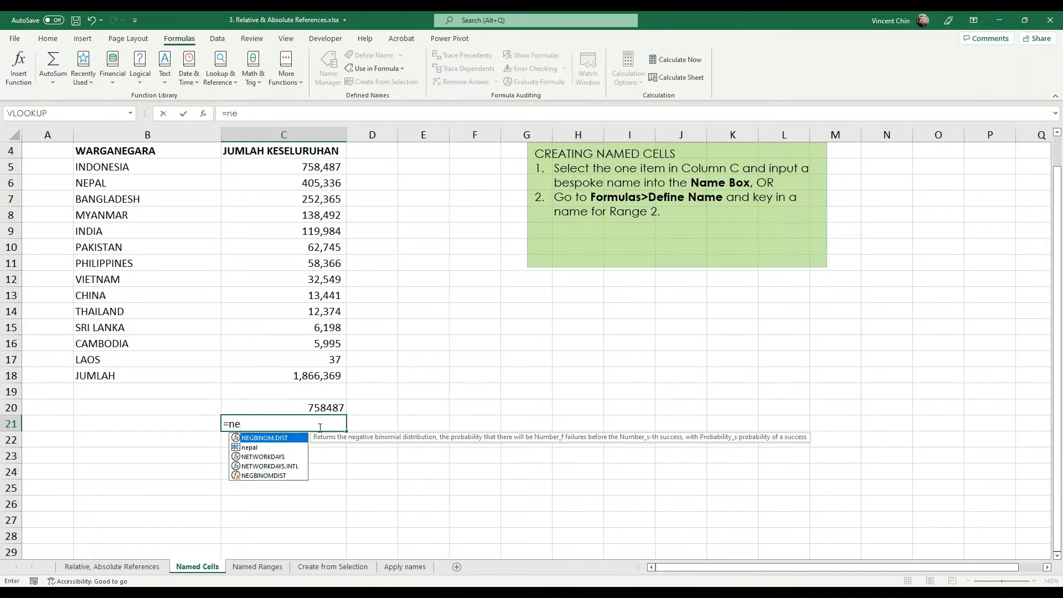
double_click(257, 447)
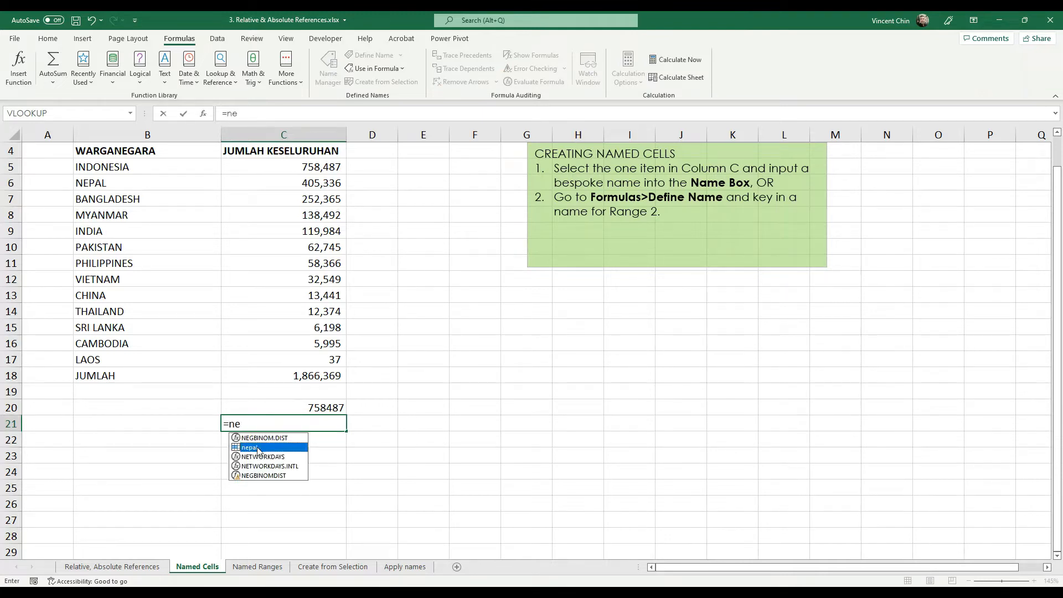
key(Return)
key(Up)
key(Up)
click(292, 186)
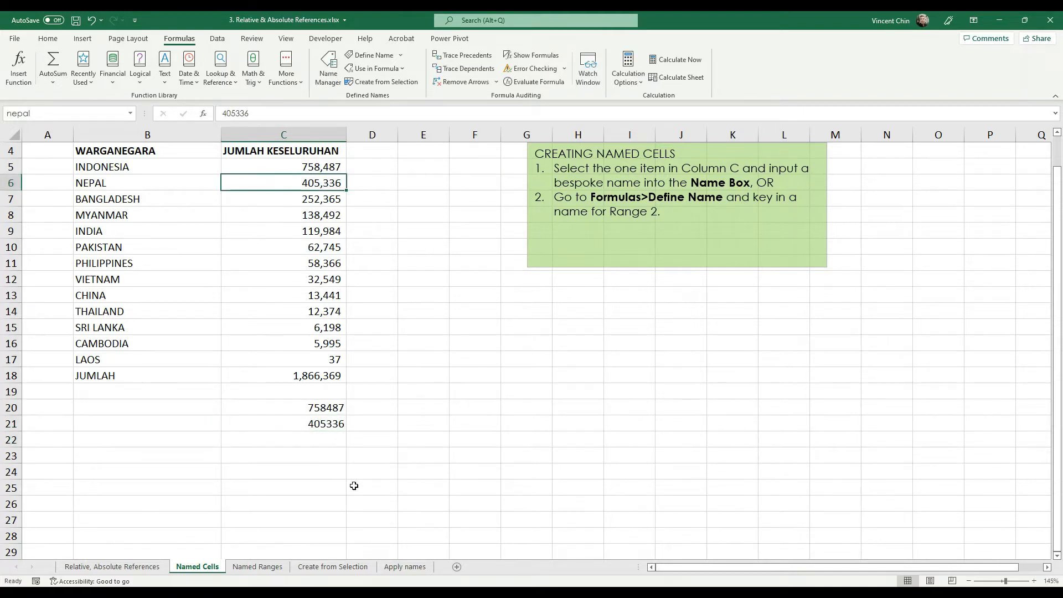
Step: Add the two named cells in C22 with the formula =indonesia+nepal
scroll(354, 486, up, 3)
click(406, 381)
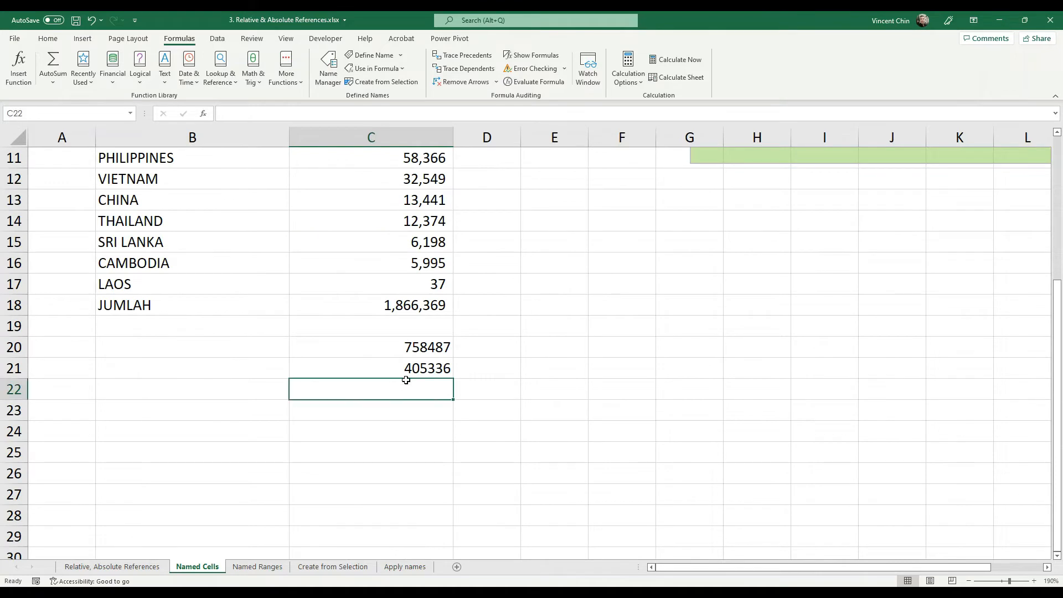
text(=)
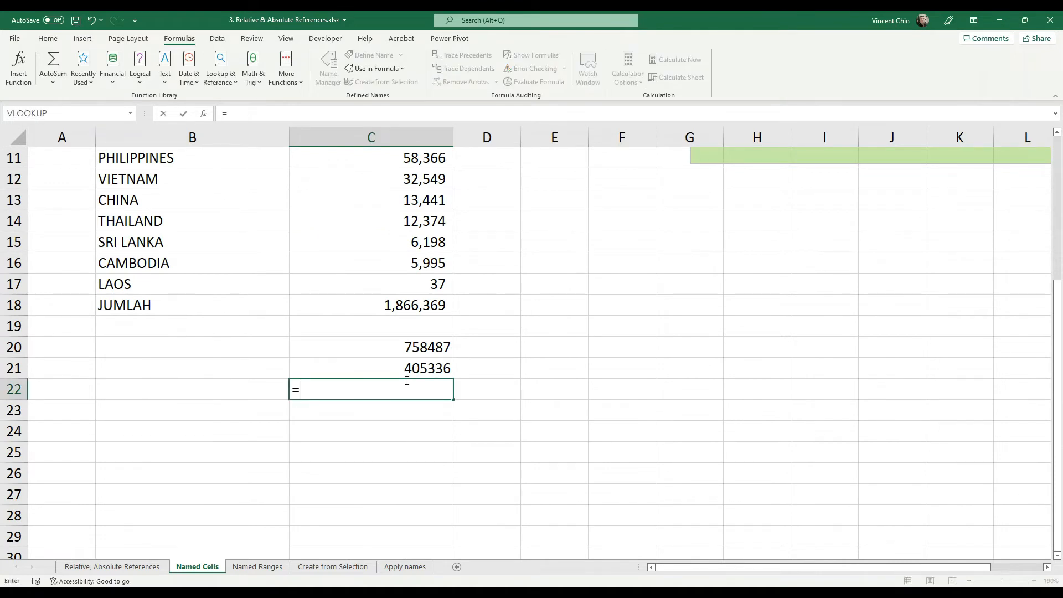
text(in)
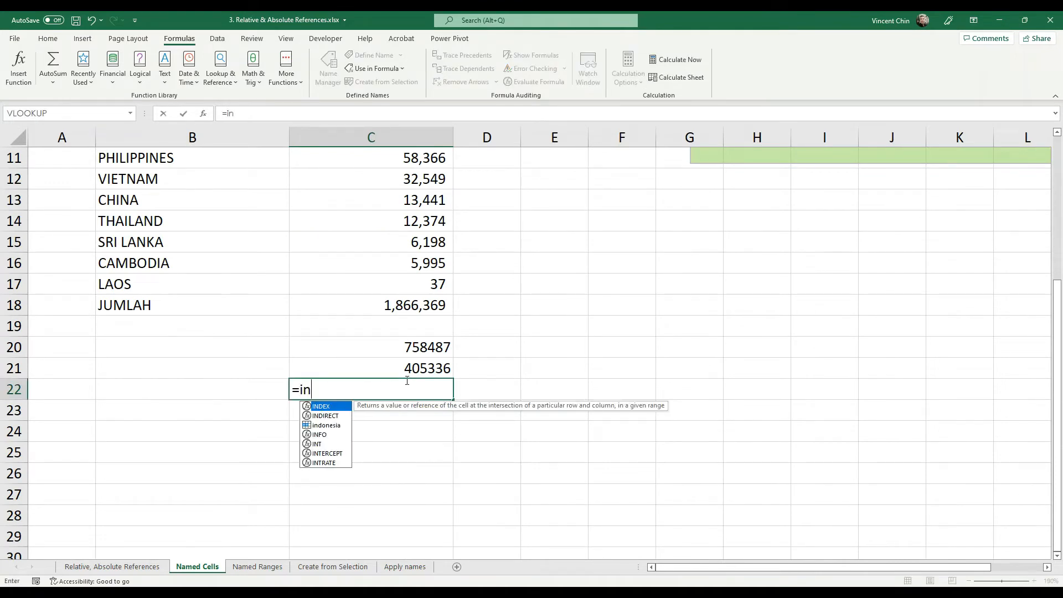
double_click(341, 425)
text(+)
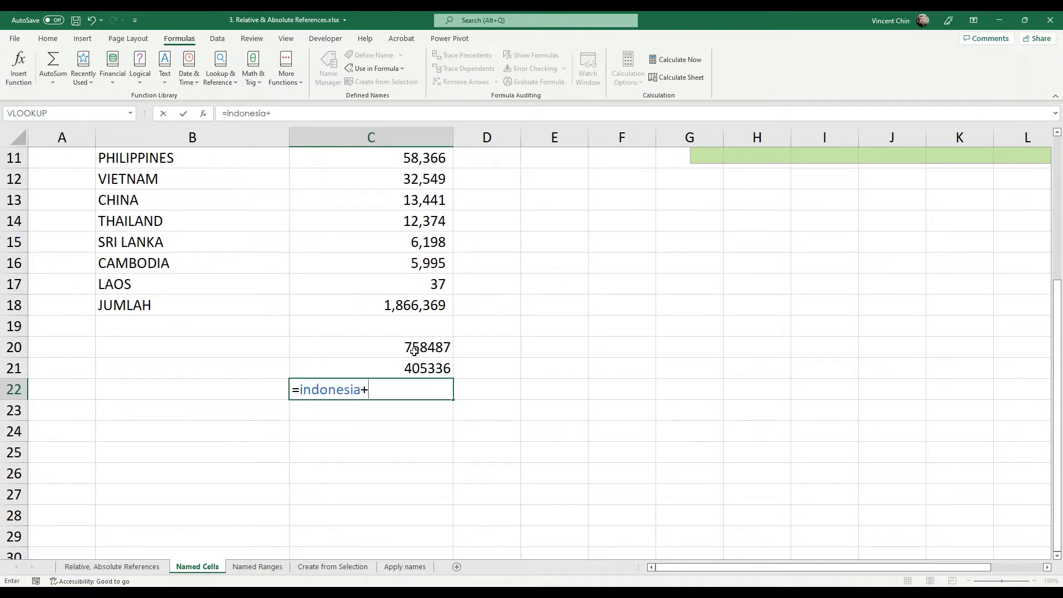
text(ne)
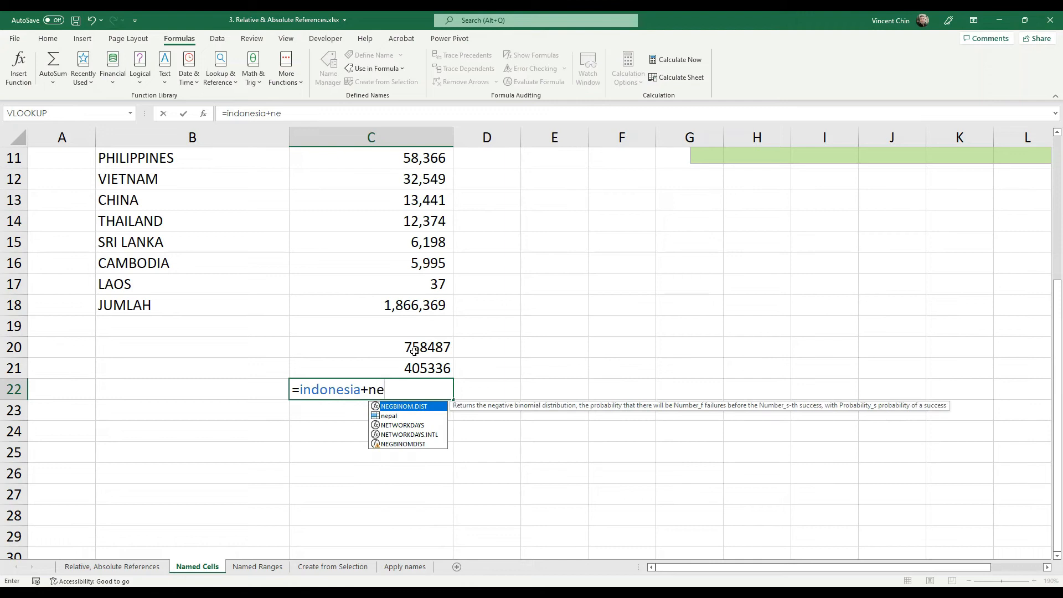
double_click(394, 416)
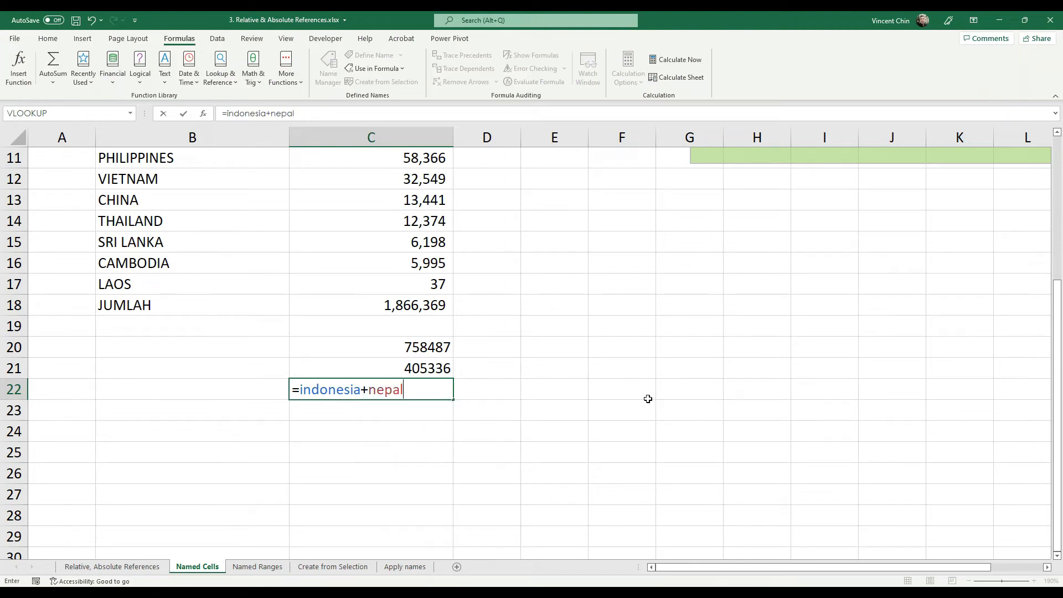
key(Return)
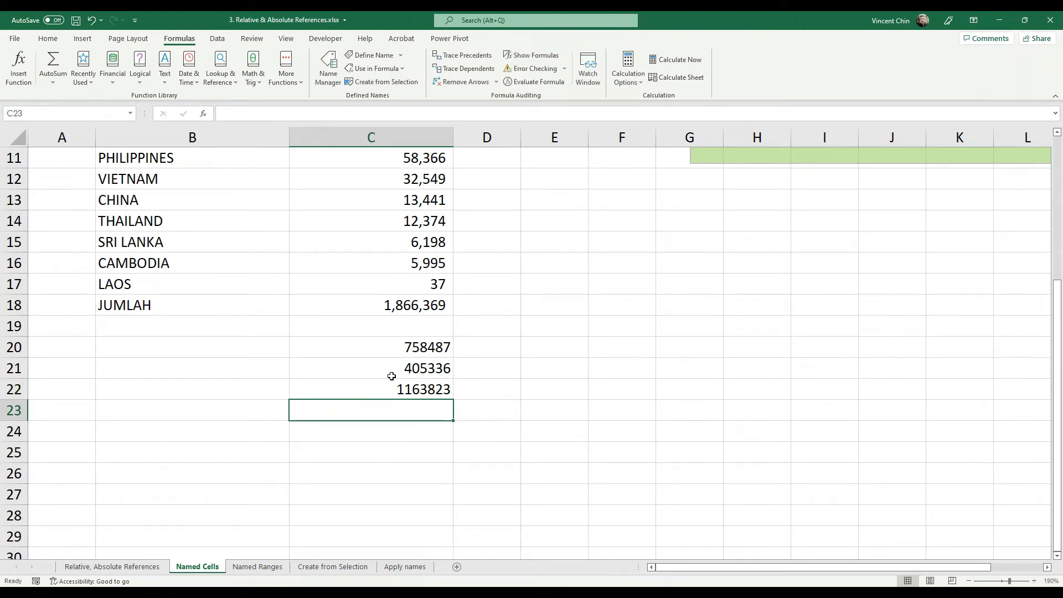
Step: Apply the comma number format to C20:C22 and check the formula in each of the three cells
drag(388, 340, 374, 387)
click(49, 39)
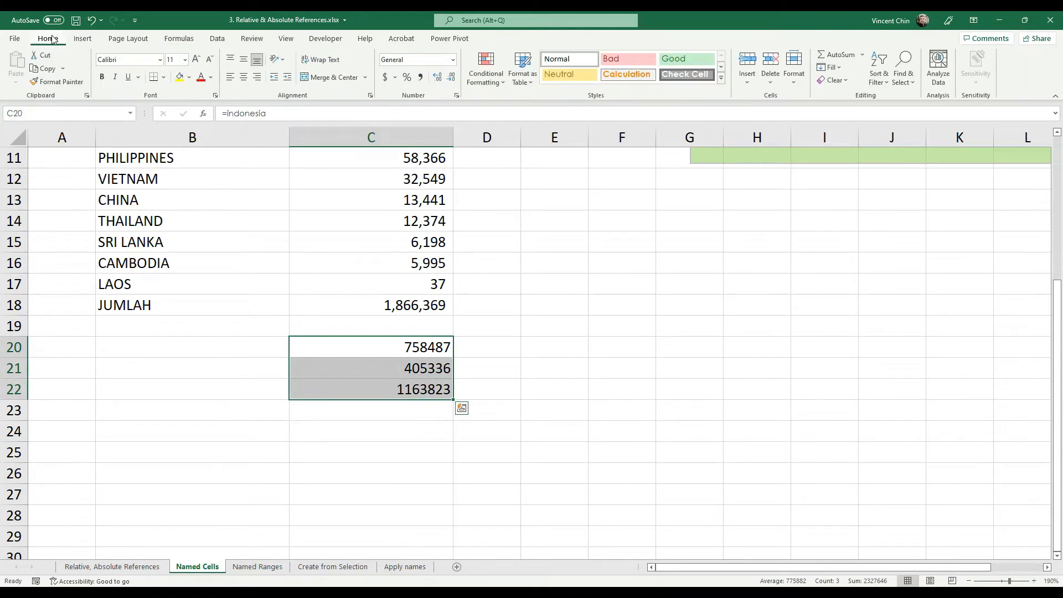
click(419, 77)
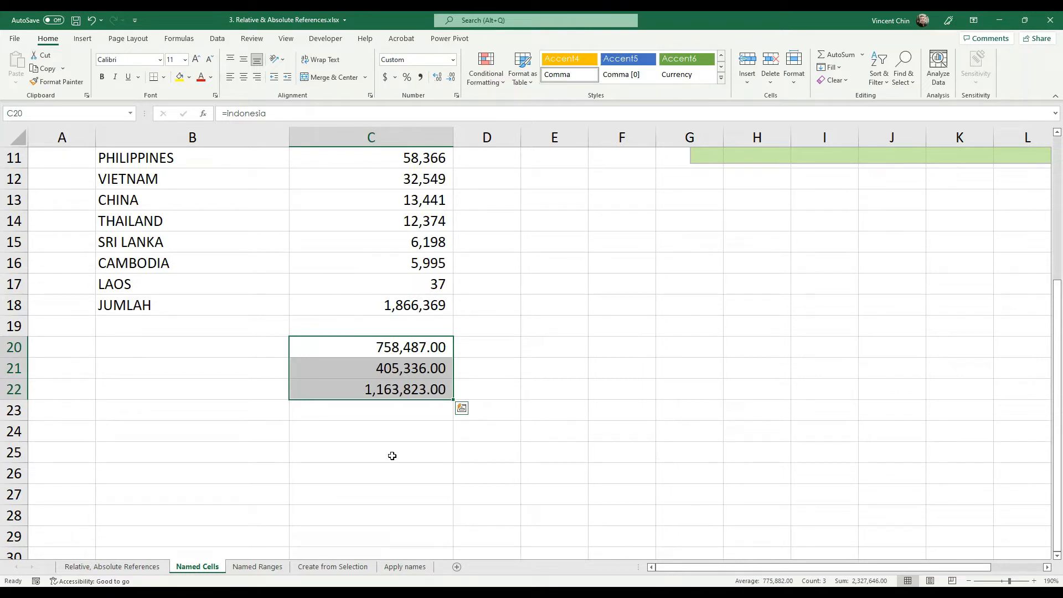
click(367, 341)
click(370, 364)
click(378, 385)
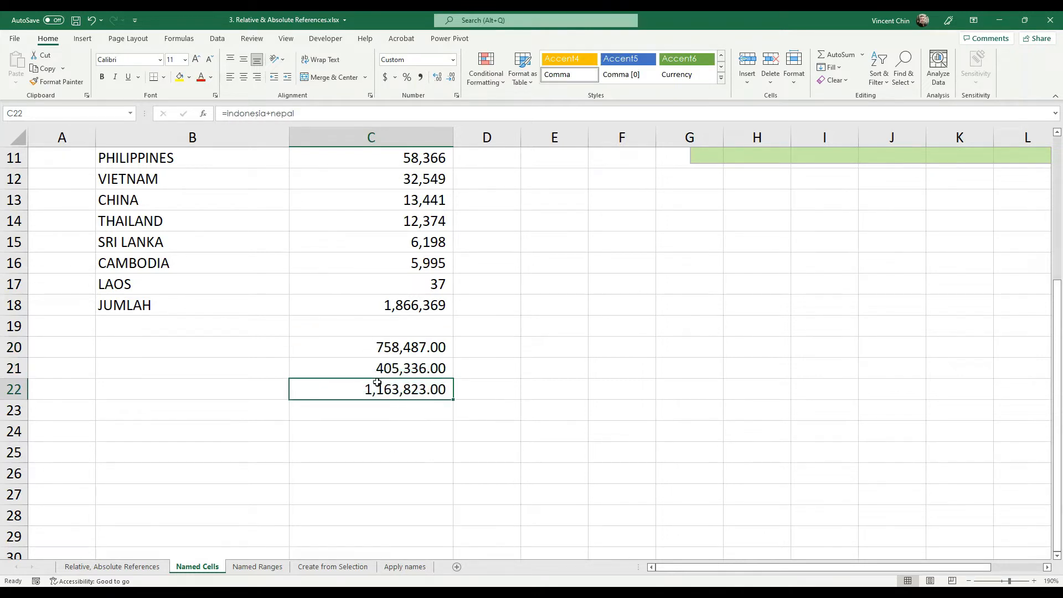
Step: Select the INDONESIA and NEPAL totals in C5:C6 and read their sum in the status bar
scroll(443, 302, up, 4)
scroll(445, 301, down, 1)
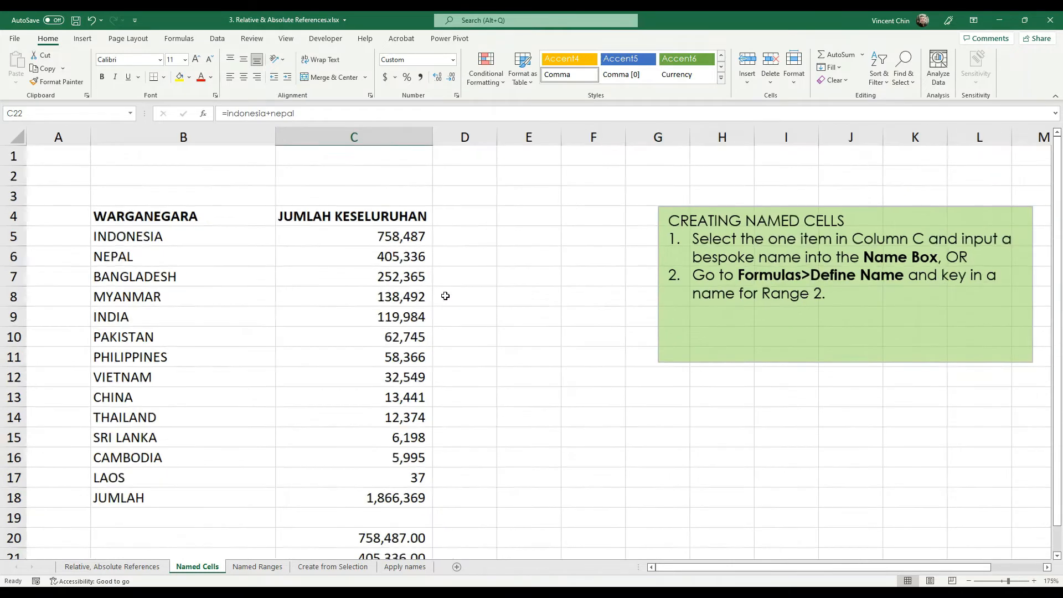
drag(315, 239, 344, 253)
drag(714, 575, 902, 585)
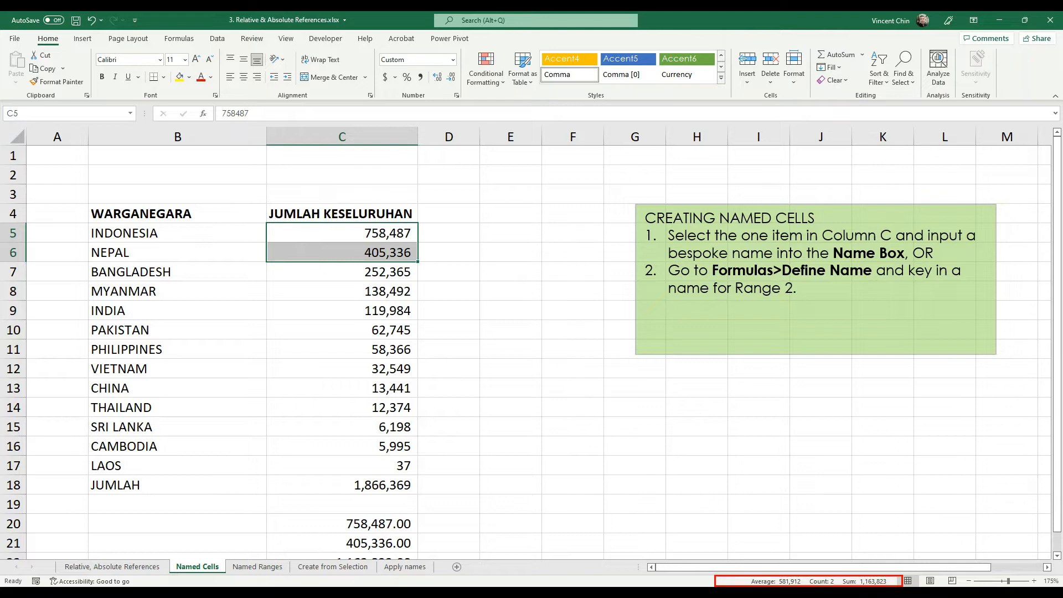
drag(882, 569, 849, 585)
key(Escape)
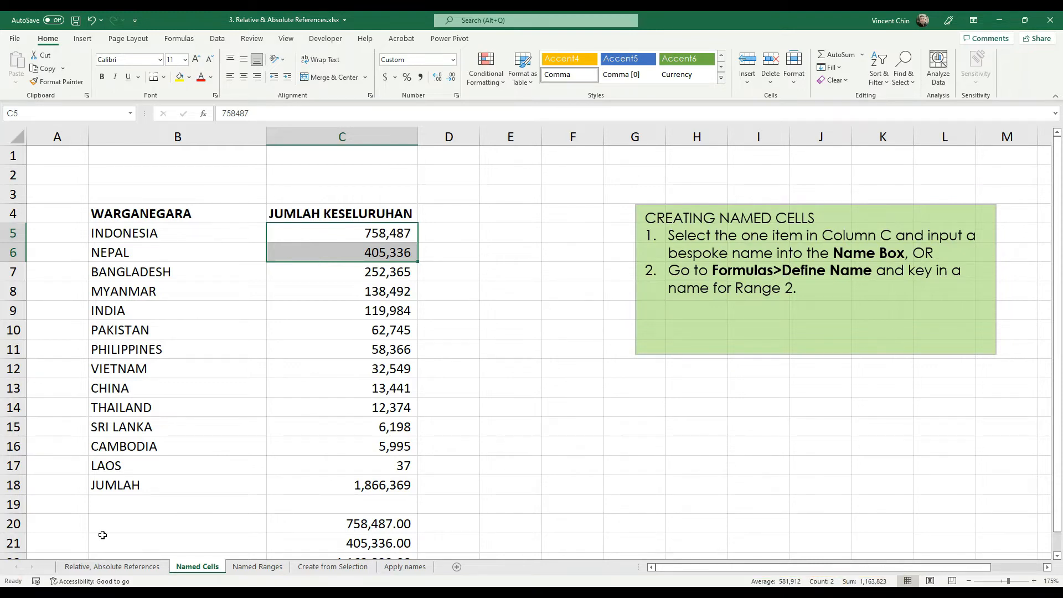
Step: Switch to notes.txt in Notepad, add a new line reading "status bar", and return to the workbook
key(alt+Tab)
key(Return)
text(status bar)
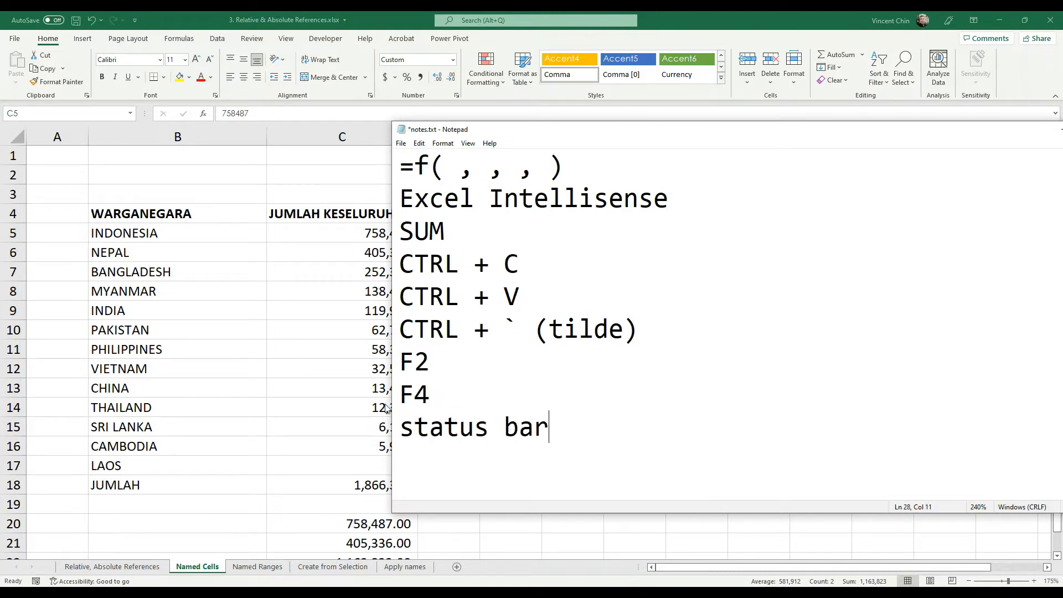
key(alt+Tab)
Step: Select all country totals in C5:C17 and examine their average, count and sum in the status bar
click(334, 471)
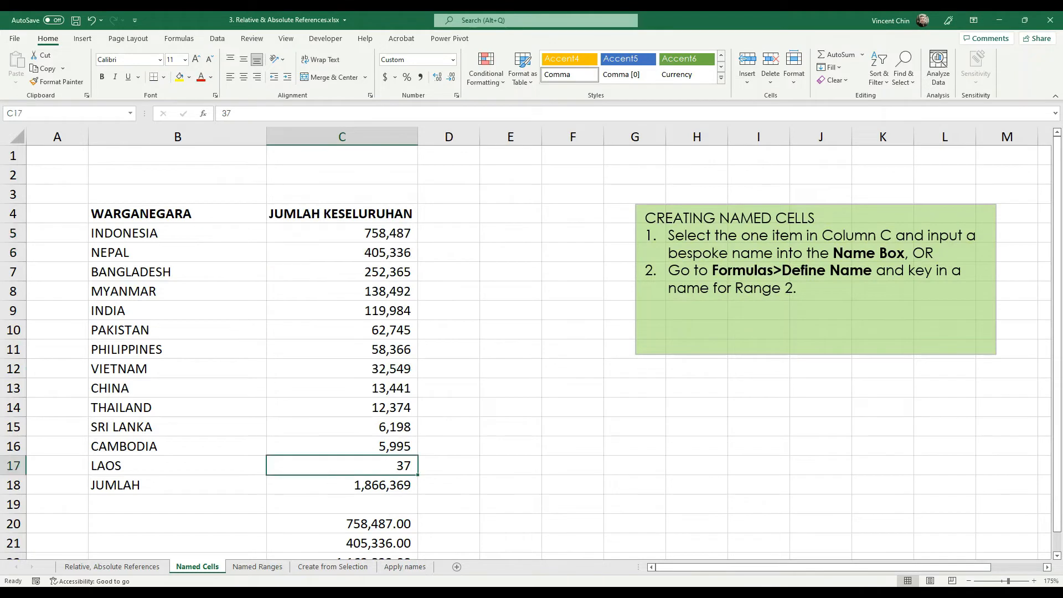
drag(336, 236, 288, 471)
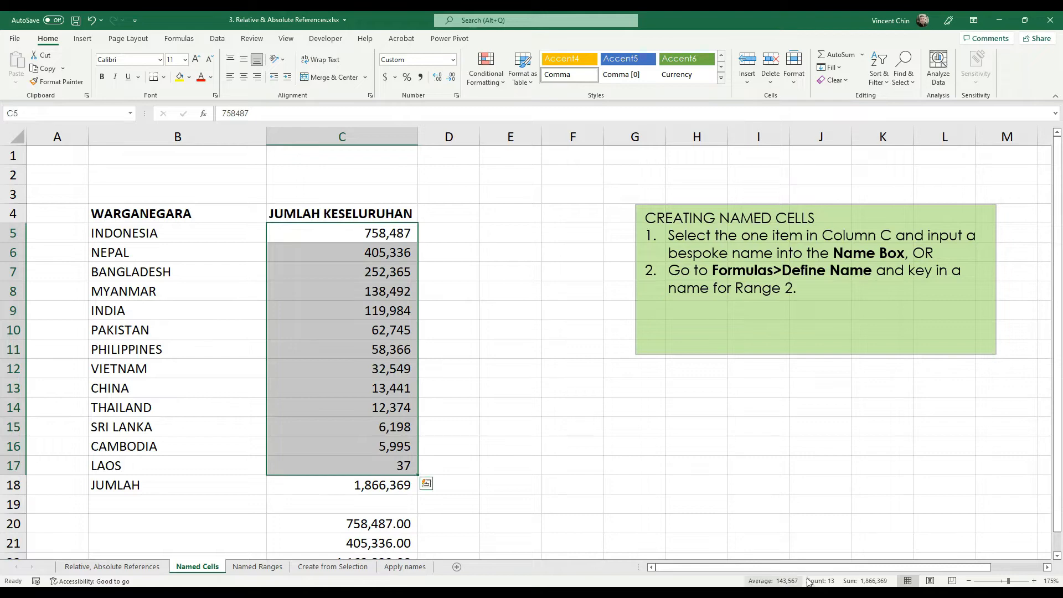
key(ctrl+1)
click(732, 537)
drag(654, 521, 668, 585)
click(704, 547)
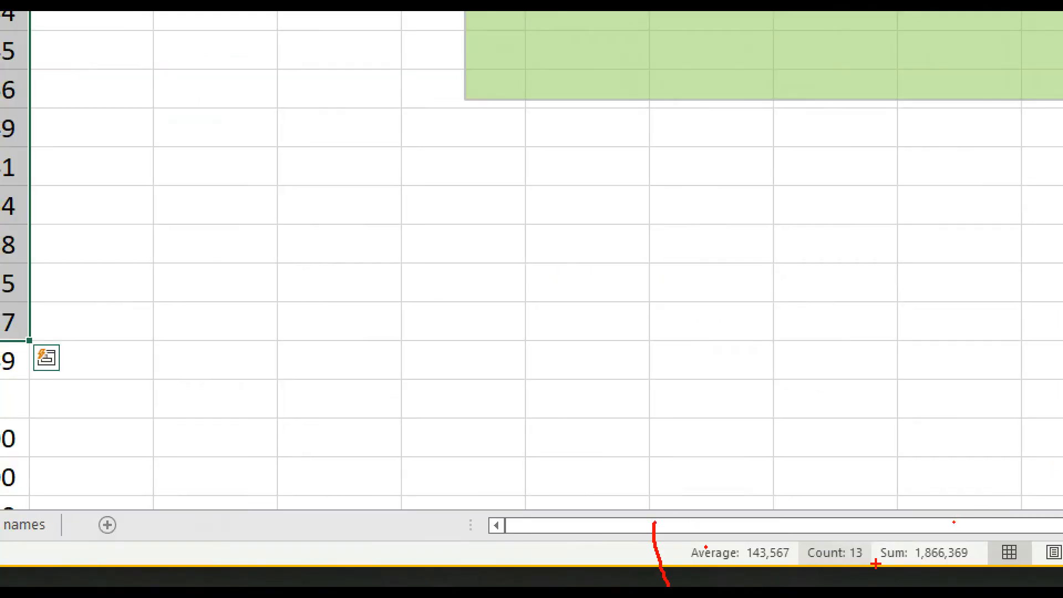
key(Escape)
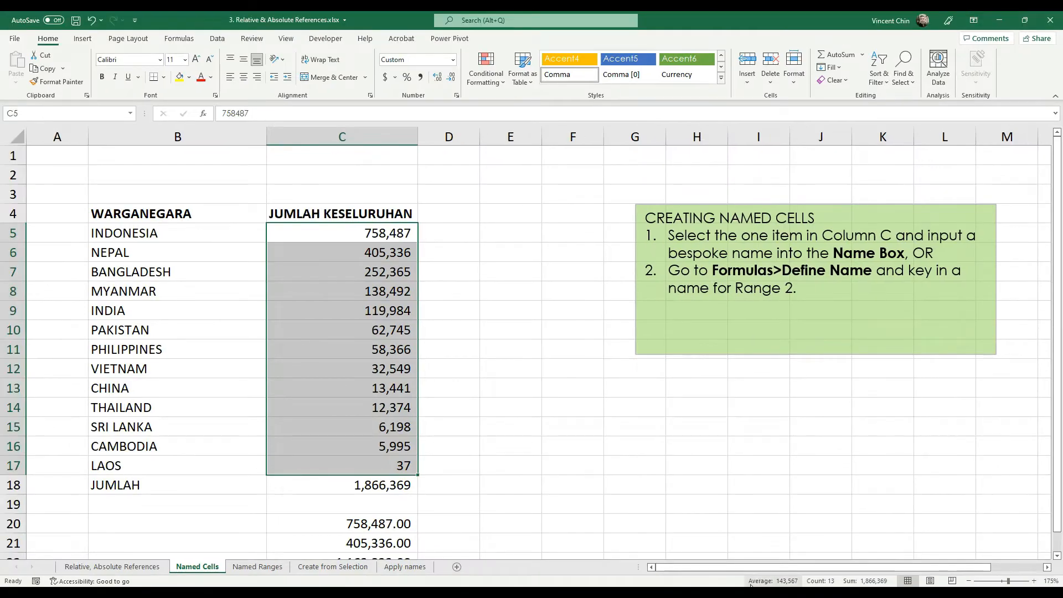
Step: Review the status bar customization options from Page Number to Sum, closing the list without changes
right_click(752, 581)
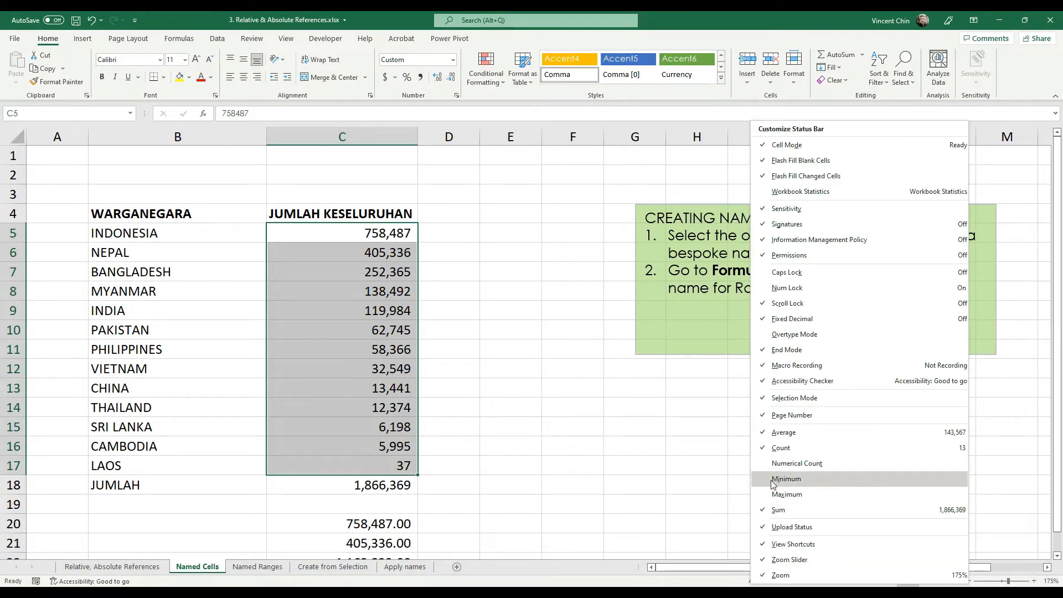
key(ctrl+1)
click(752, 367)
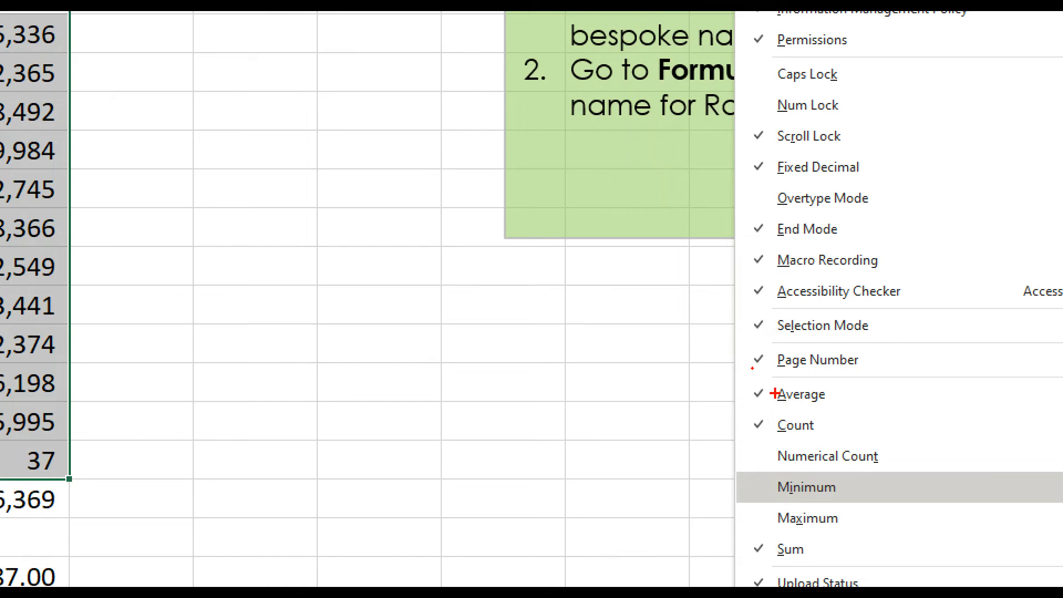
drag(743, 377, 869, 373)
drag(739, 567, 875, 549)
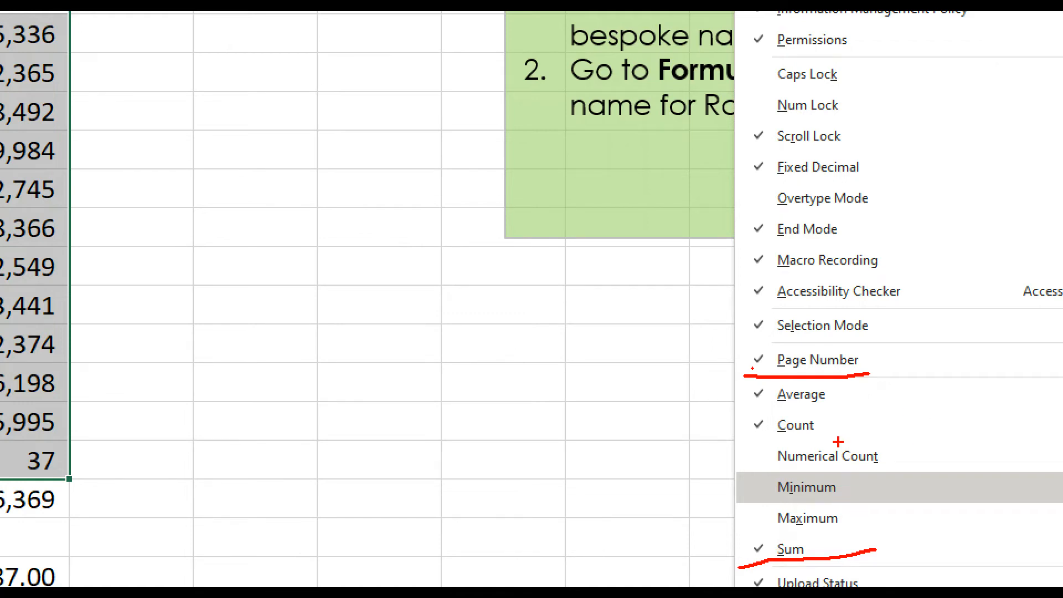
mouse_move(726, 444)
mouse_down()
mouse_move(875, 455)
mouse_move(888, 512)
mouse_move(711, 530)
mouse_move(709, 441)
mouse_up()
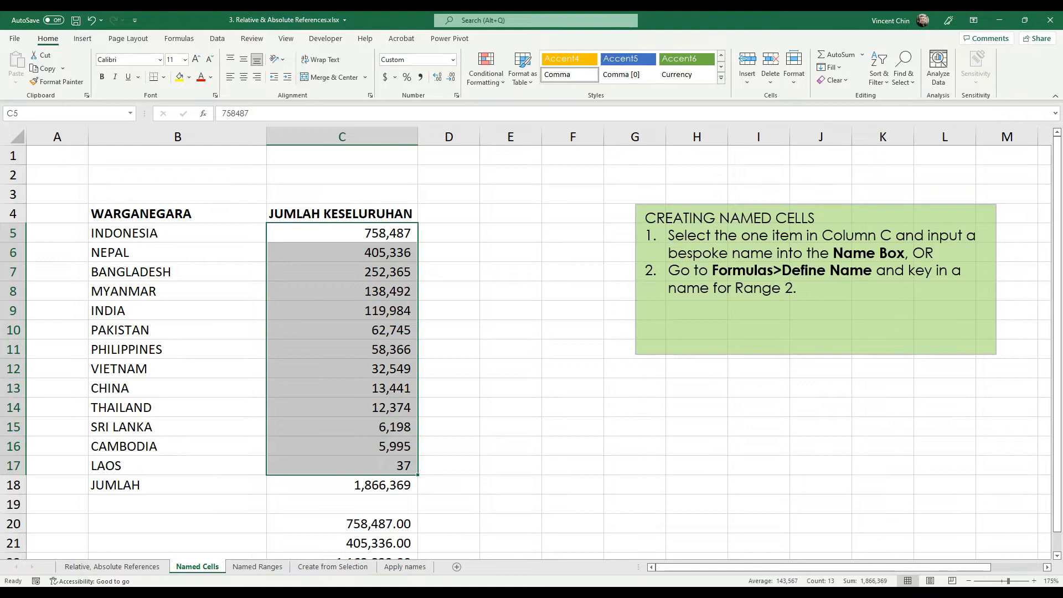
click(428, 280)
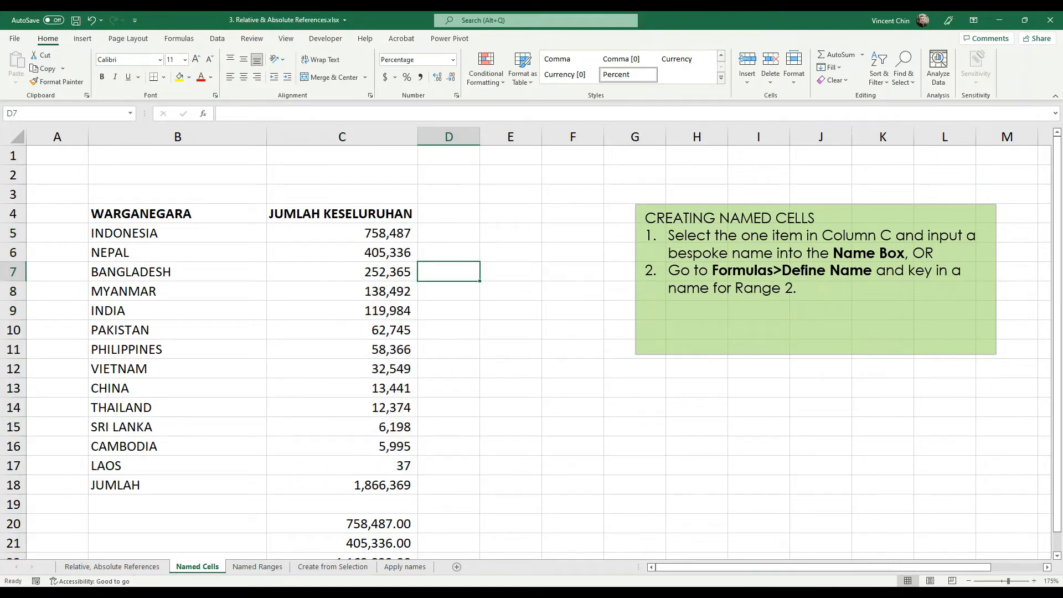
Step: Switch to notes.txt in Notepad, add the line "cells" below "status bar", save the file, and return to Excel
key(alt+Tab)
click(436, 450)
text(cell)
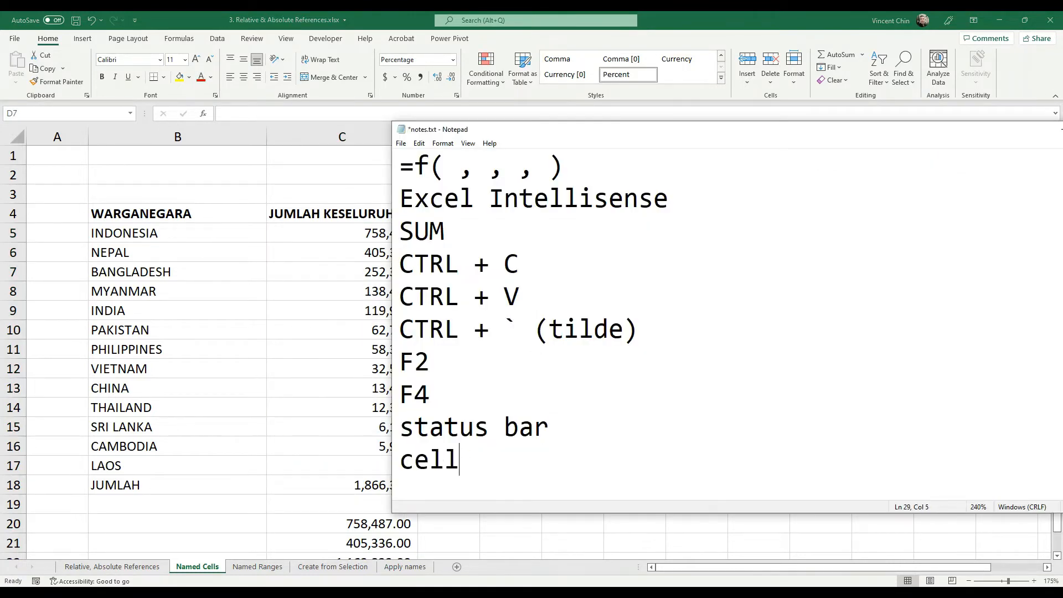
text(s)
key(Return)
key(ctrl+s)
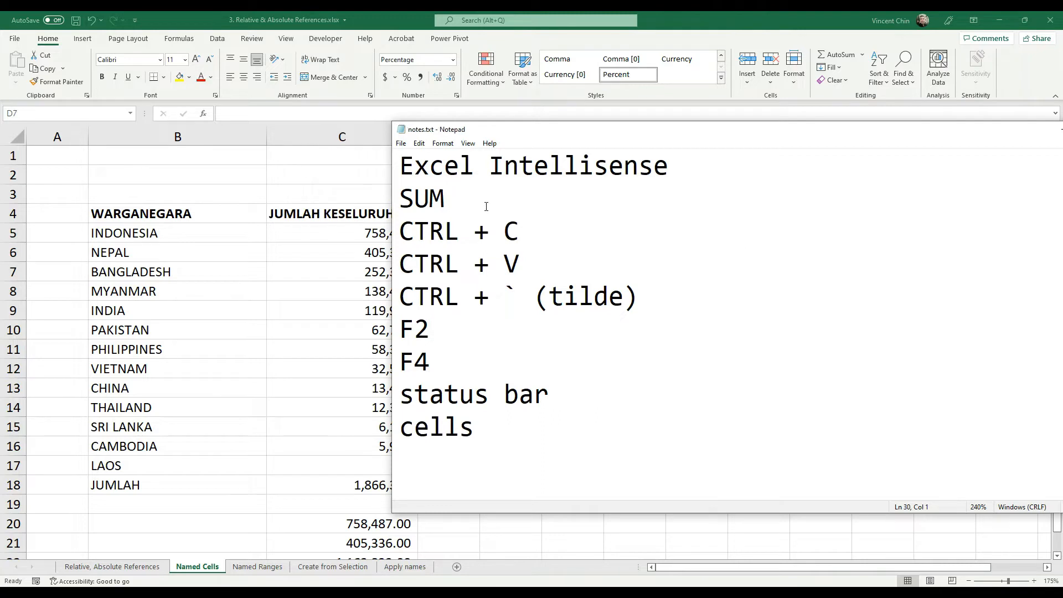
key(alt+Tab)
click(209, 163)
scroll(247, 197, down, 1)
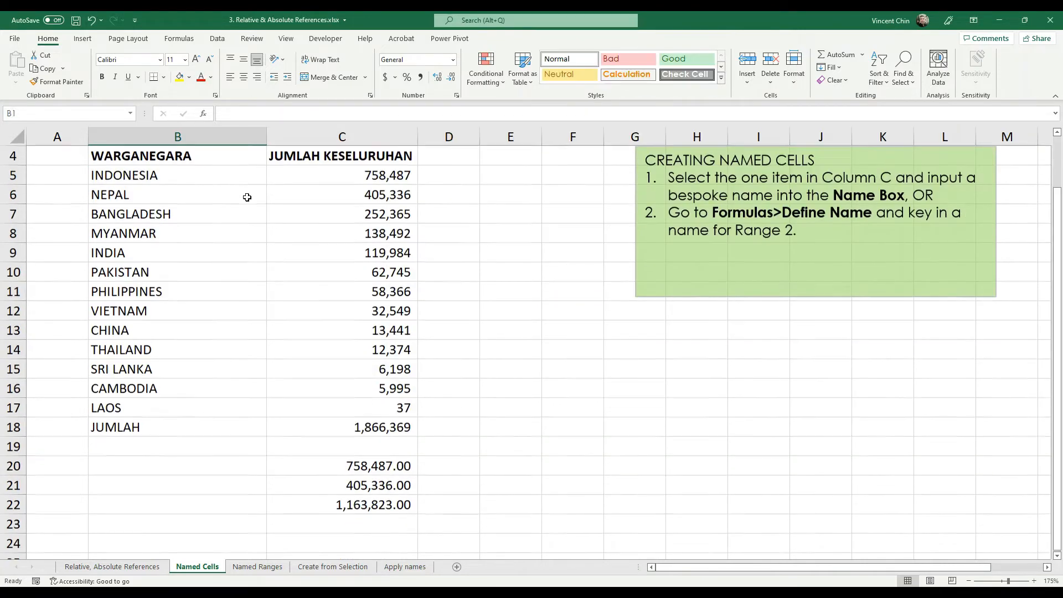
scroll(303, 228, down, 2)
scroll(351, 393, up, 3)
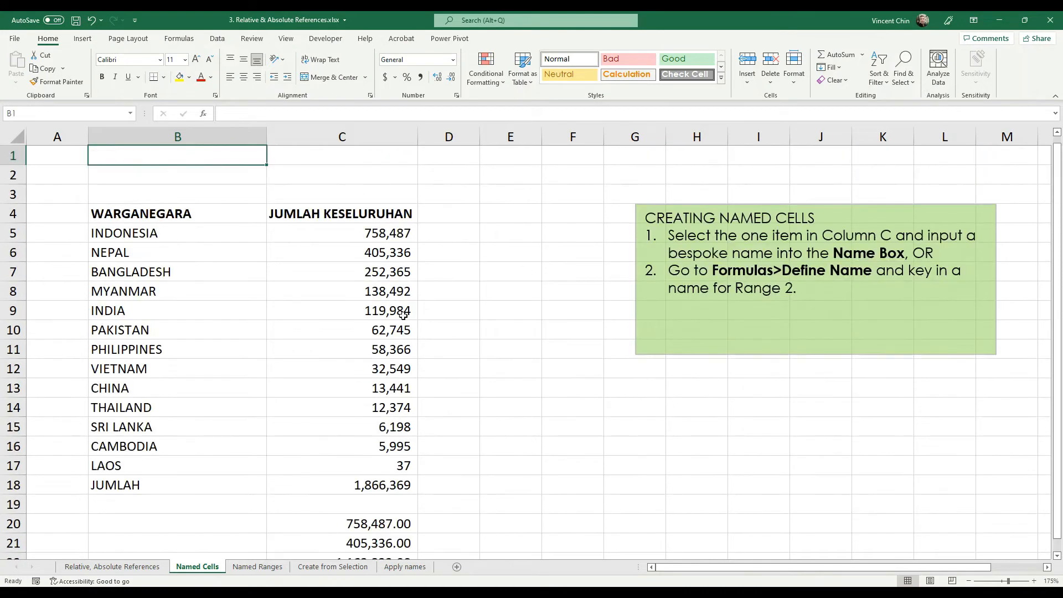
scroll(462, 373, down, 3)
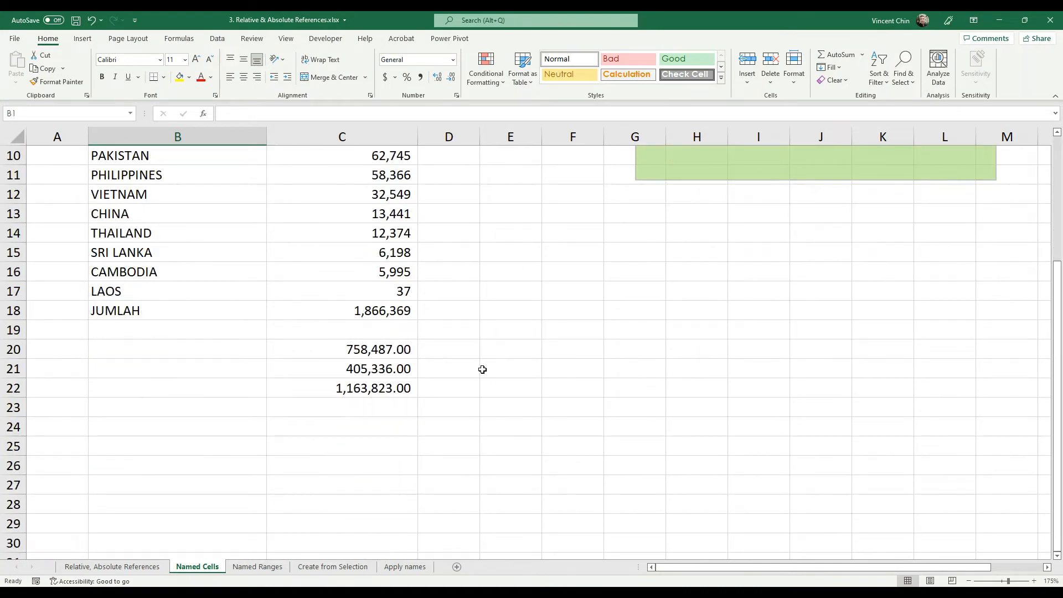
scroll(482, 368, up, 3)
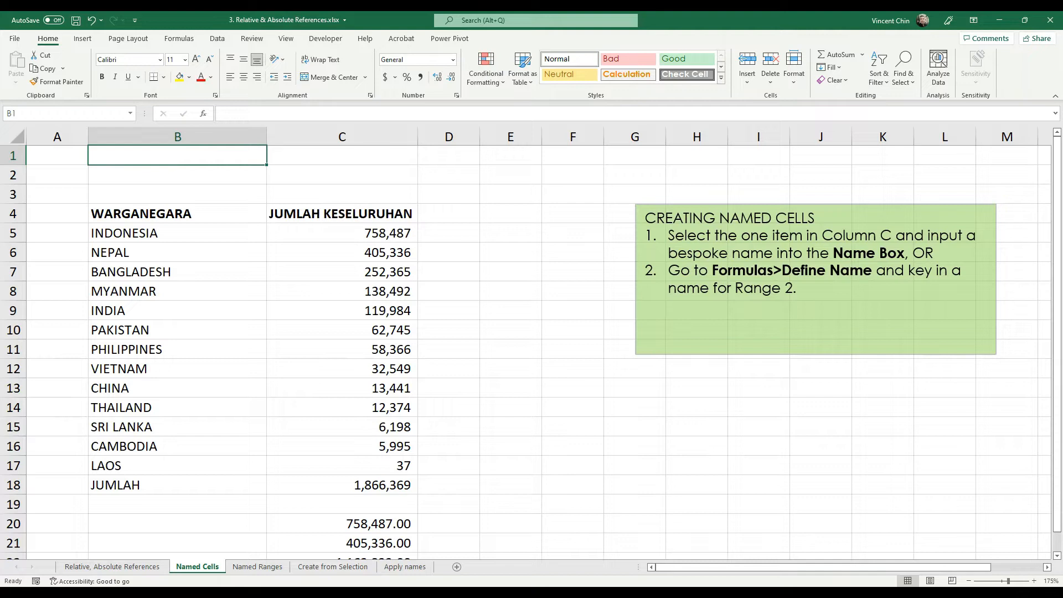
click(179, 38)
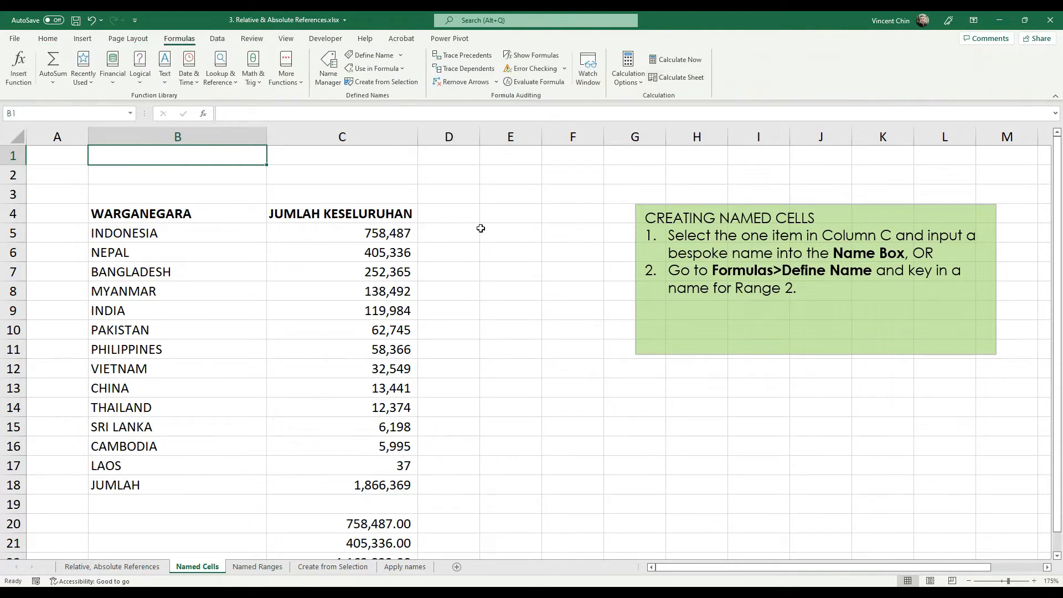
Step: Enter a formula in C23 that adds the named Indonesia and Nepal total cells, +indonesia+nepal
scroll(286, 532, down, 3)
click(358, 406)
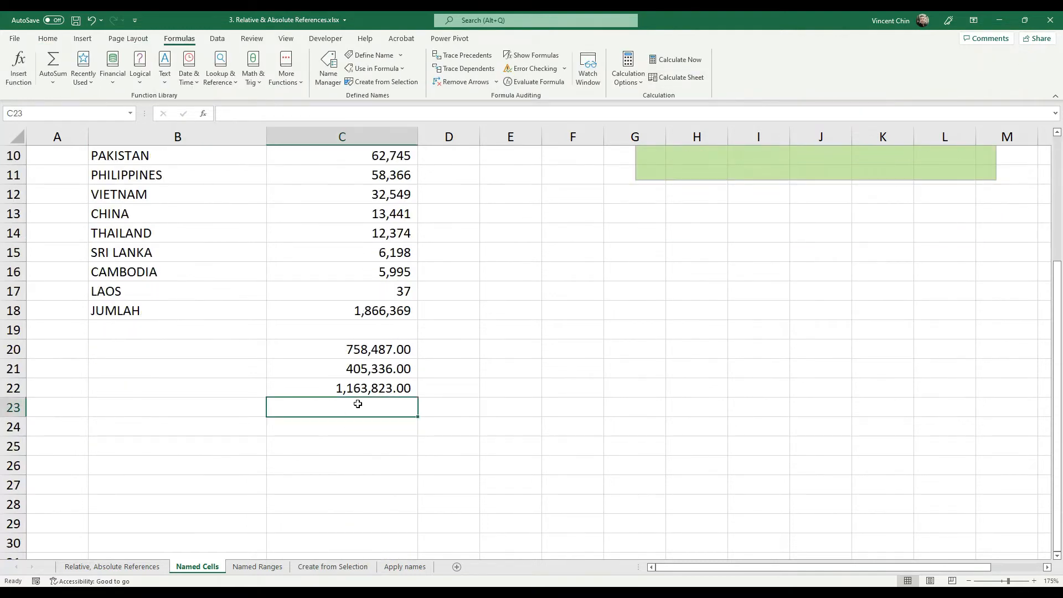
text(+)
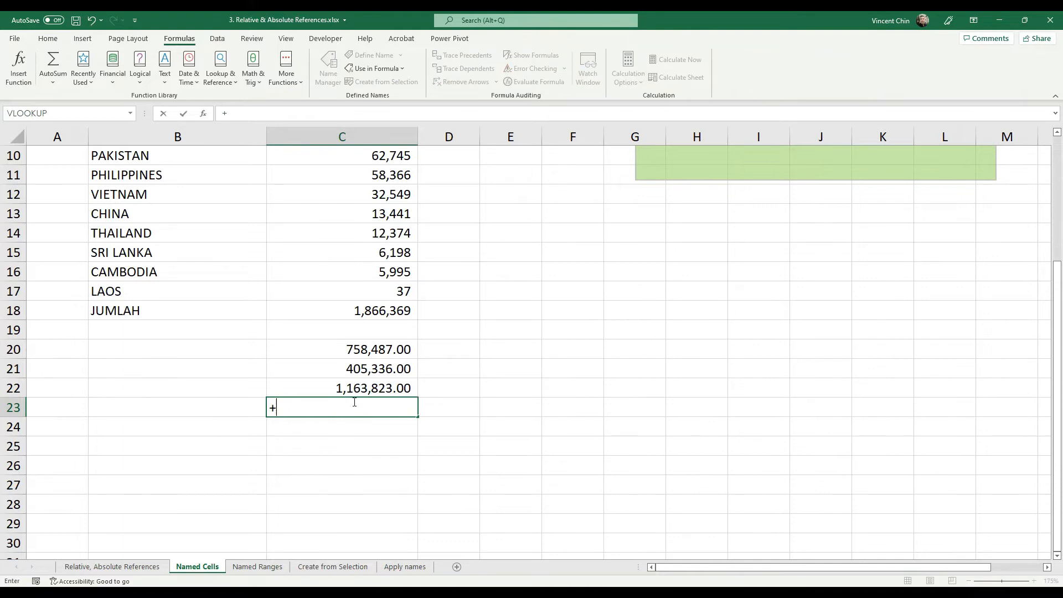
scroll(354, 402, up, 3)
click(355, 233)
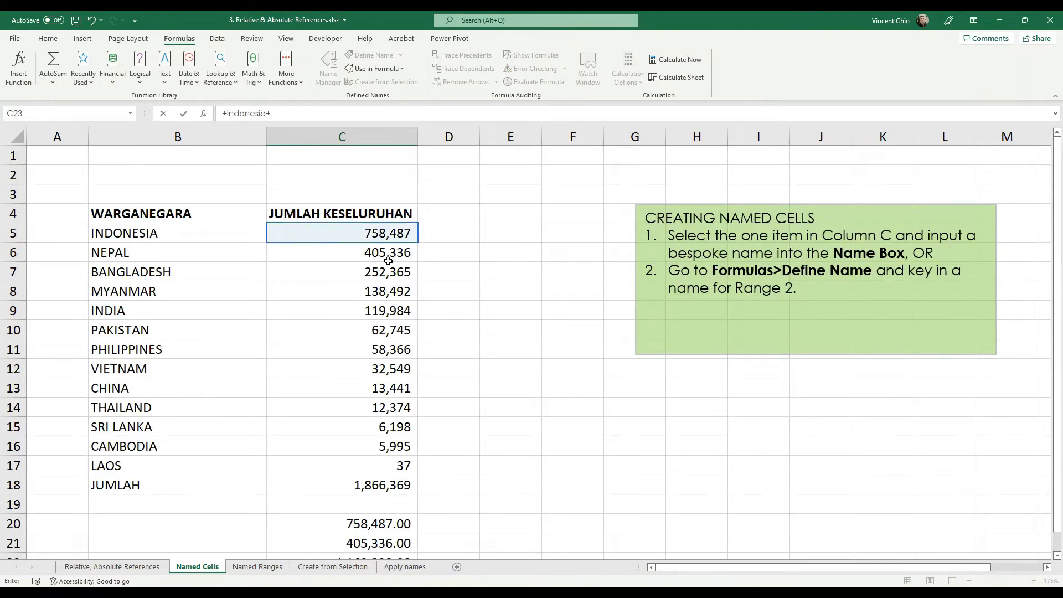
text(+)
click(310, 249)
scroll(416, 301, down, 2)
scroll(443, 343, down, 2)
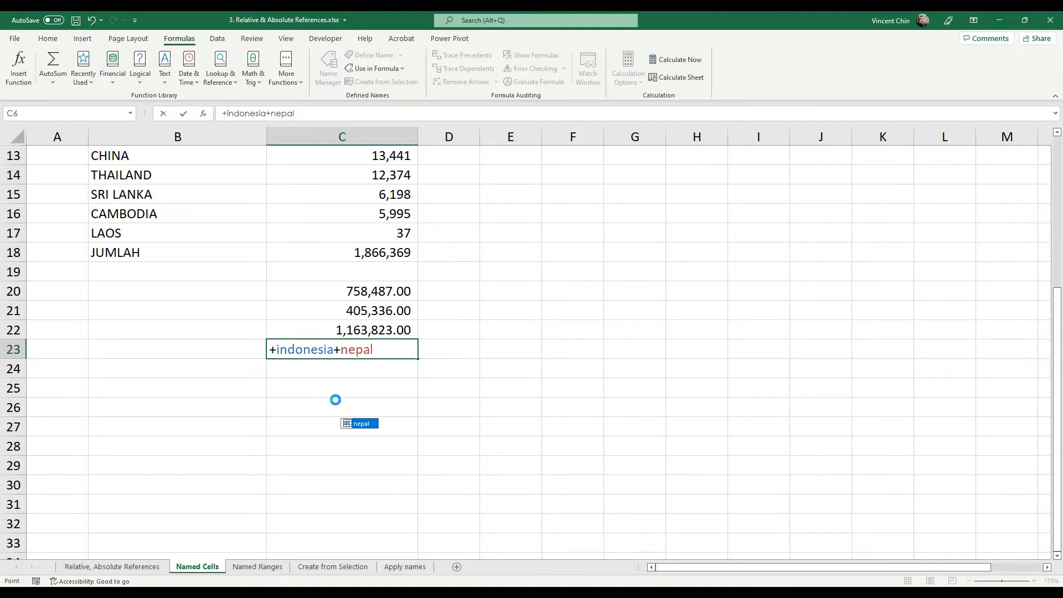
key(Return)
Step: Apply the comma number format to the sum in C23
key(Up)
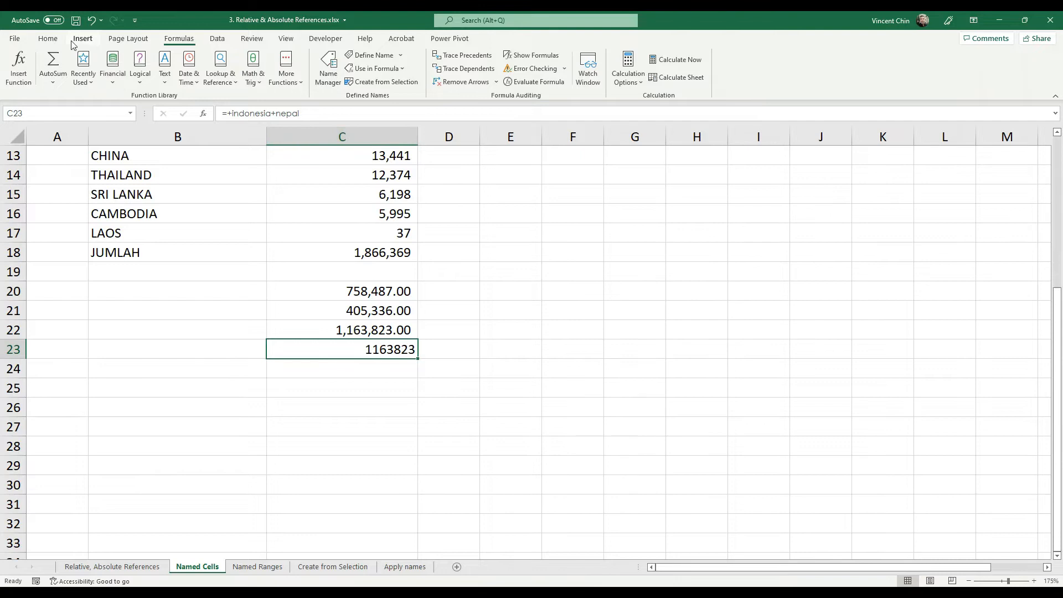
scroll(111, 63, up, 3)
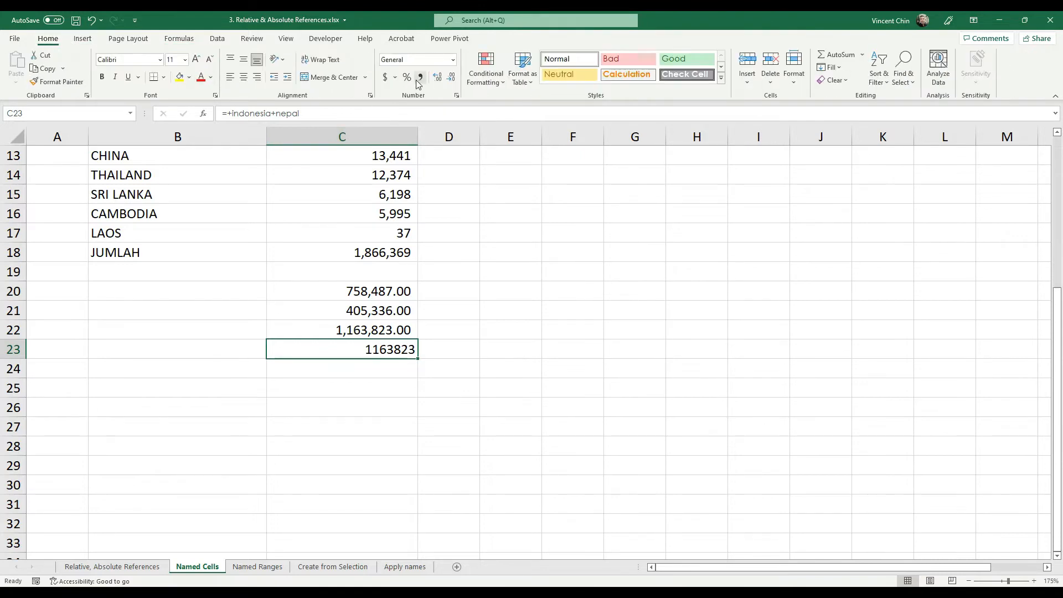
click(420, 77)
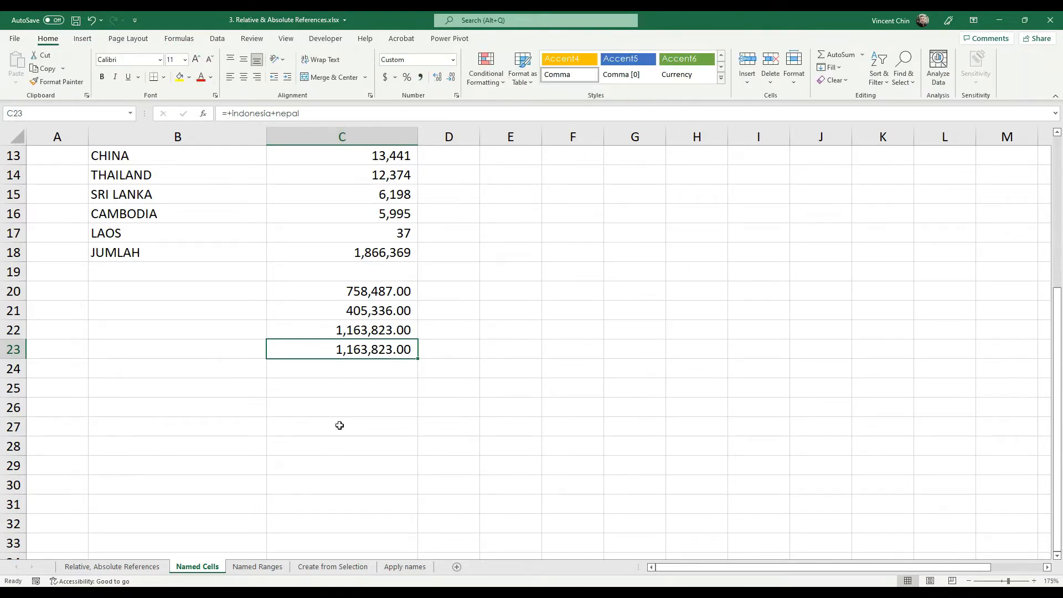
scroll(339, 426, up, 2)
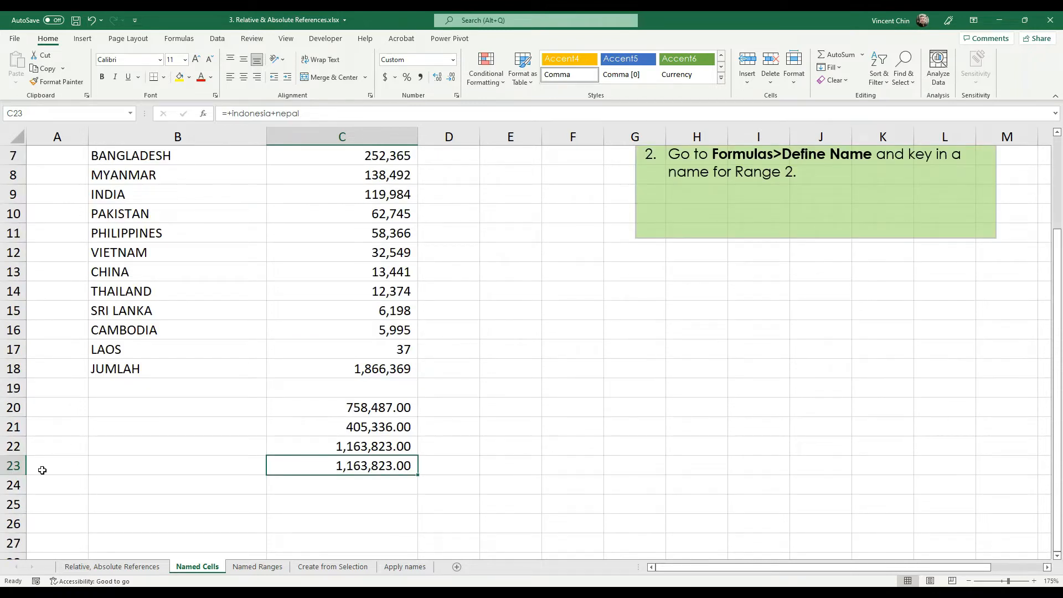
Step: Switch to notes.txt in Notepad, add the line "FORMULATEXT" below "cells", save the file, and return to Excel
key(alt+Tab)
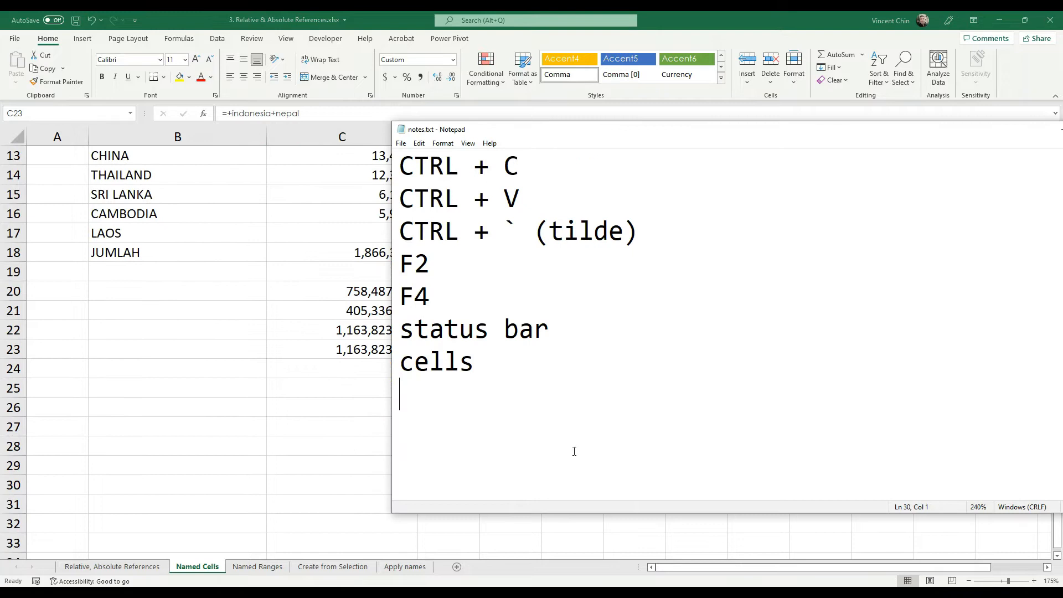
text(FOR)
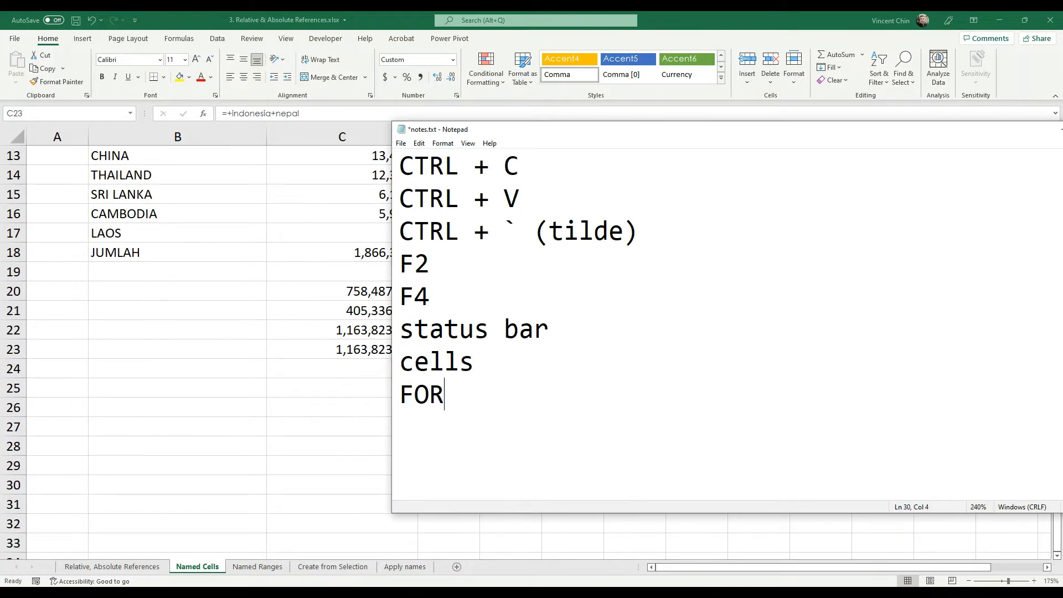
text(MULATEXT)
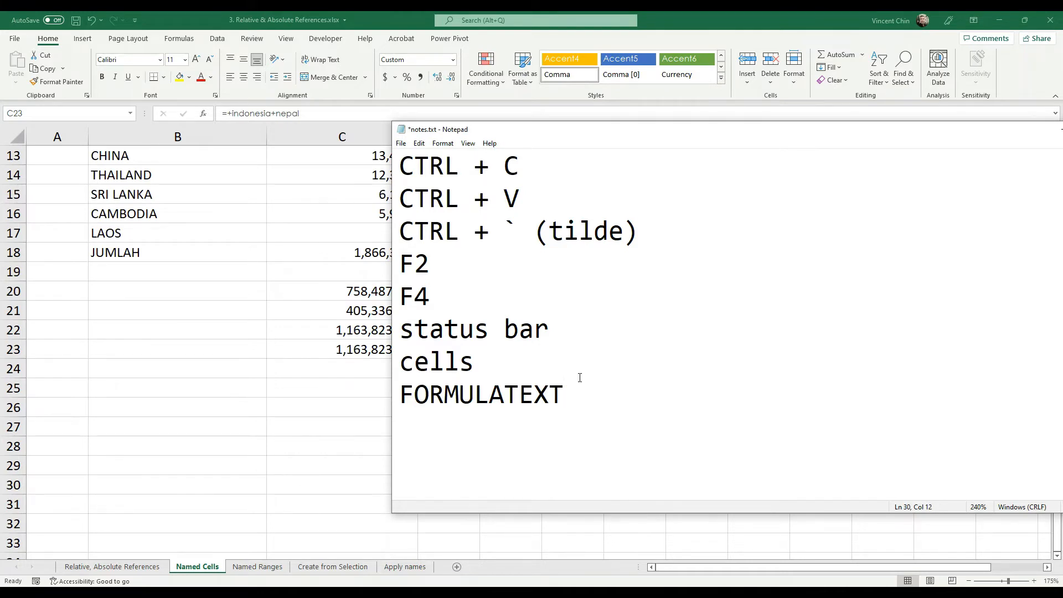
key(ctrl+s)
scroll(354, 384, down, 2)
key(alt+Tab)
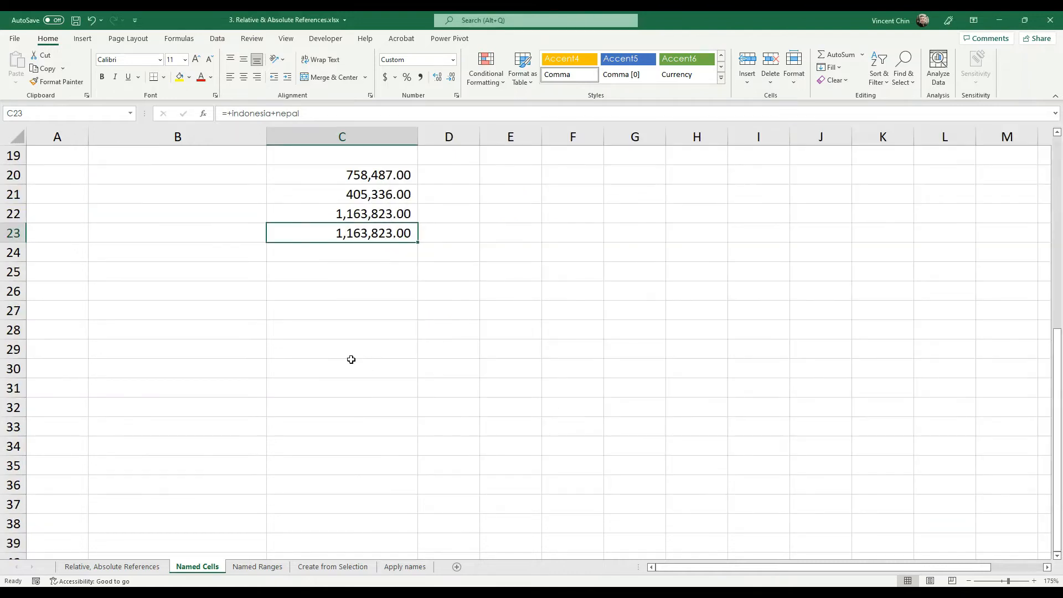
Step: Enter a FORMULATEXT formula in D20 that references C20
click(432, 177)
text(=form)
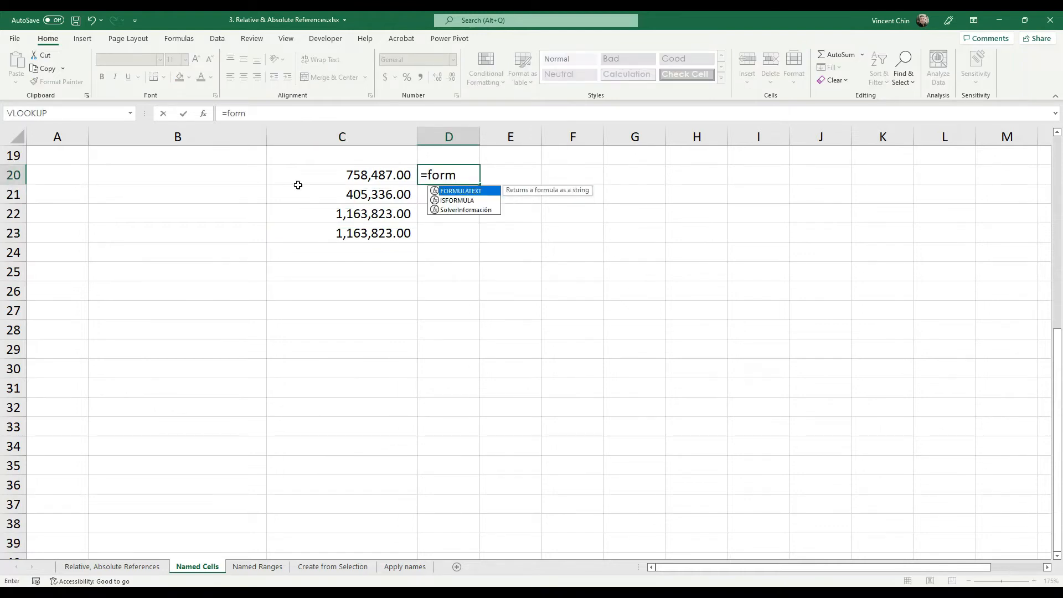
double_click(446, 191)
click(394, 169)
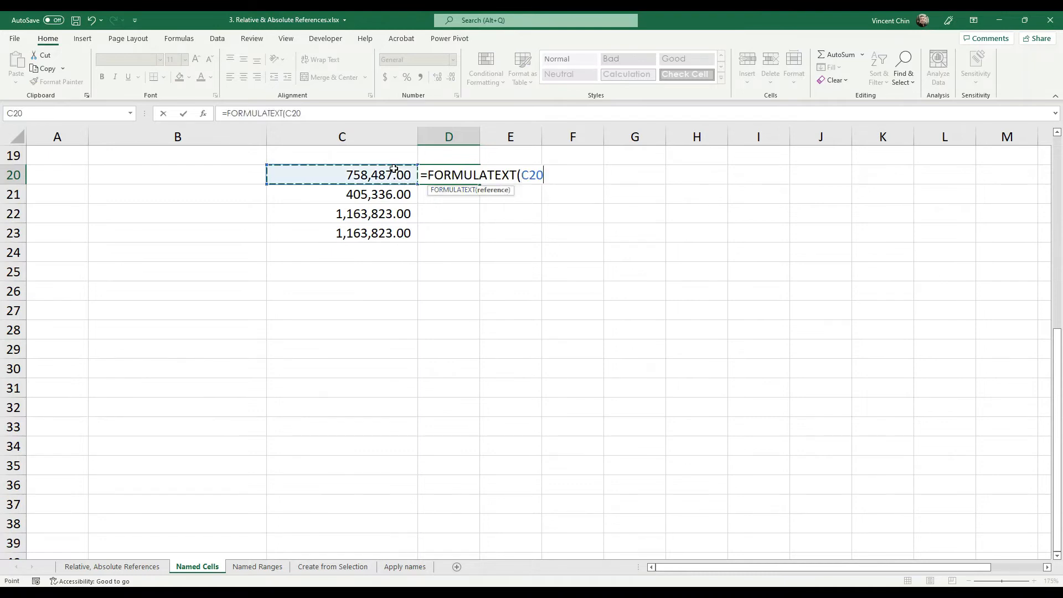
key(Return)
Step: Copy the D20 formula down through D23, leaving D24 empty, and widen column D to fit the formula texts
click(435, 171)
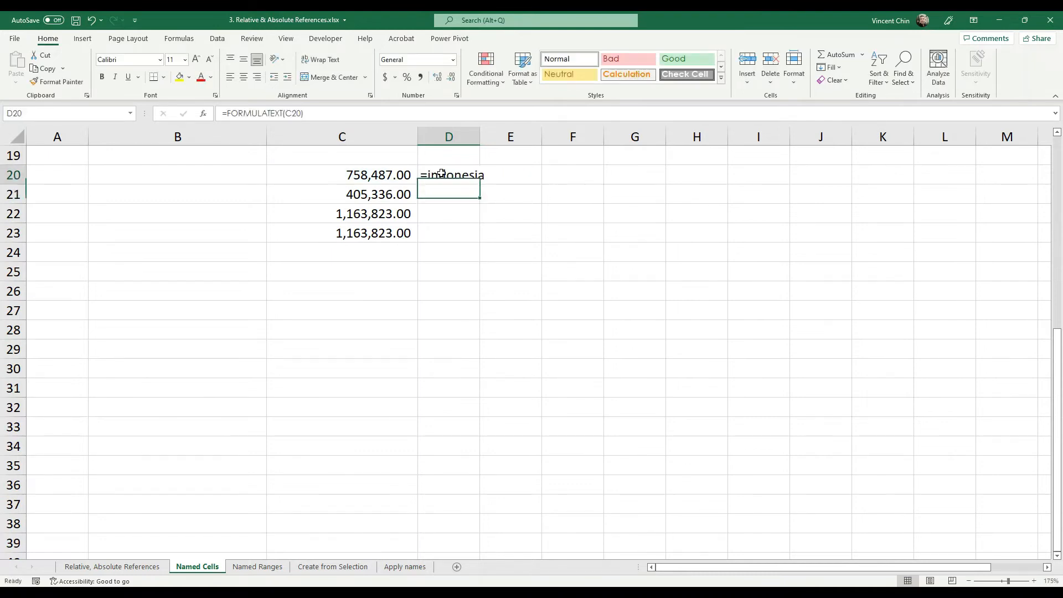
drag(479, 184, 480, 260)
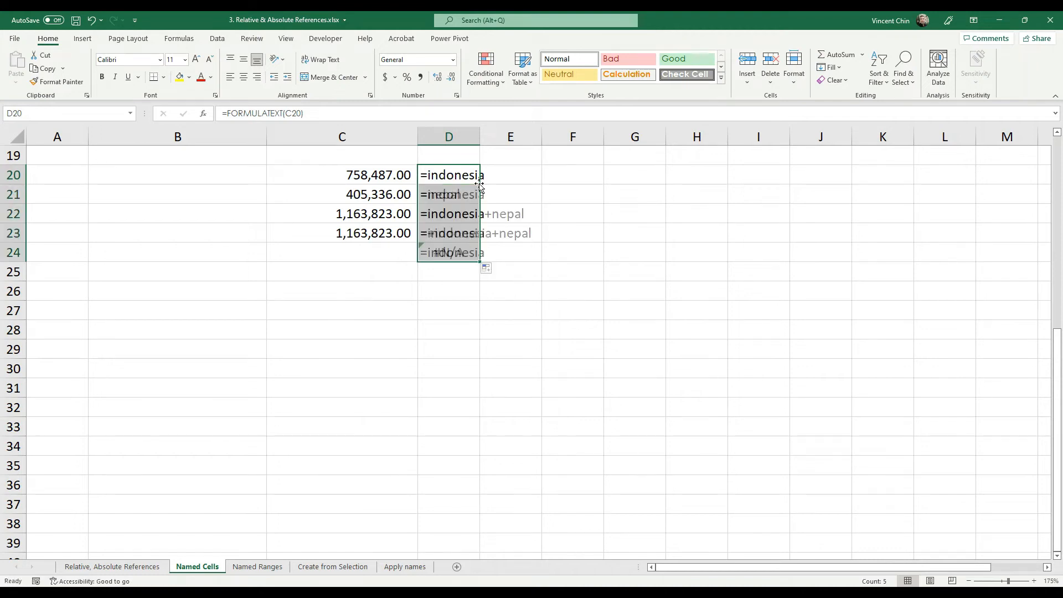
click(461, 259)
key(Delete)
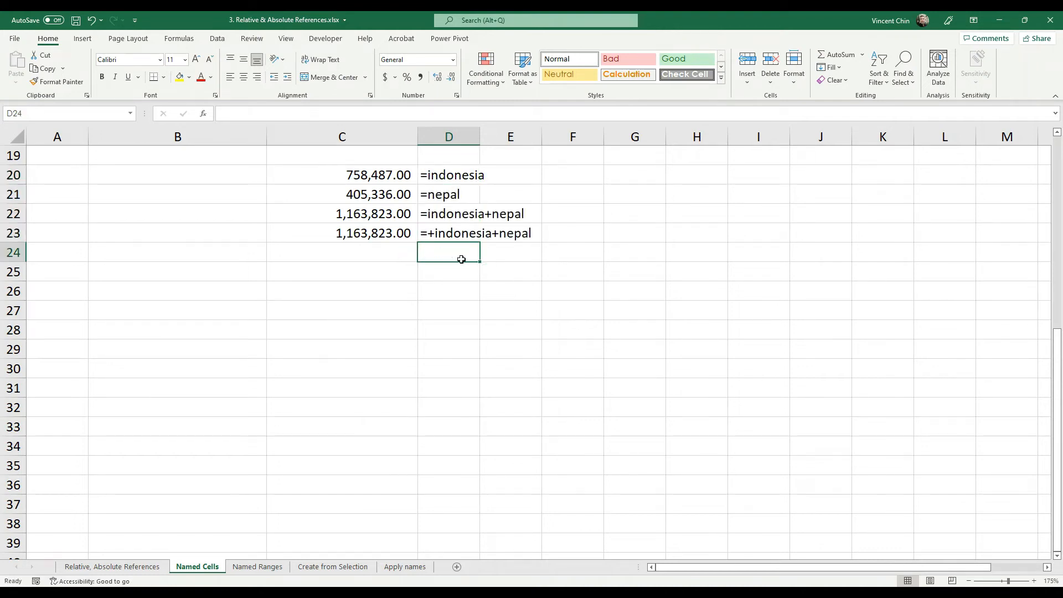
drag(479, 136, 586, 136)
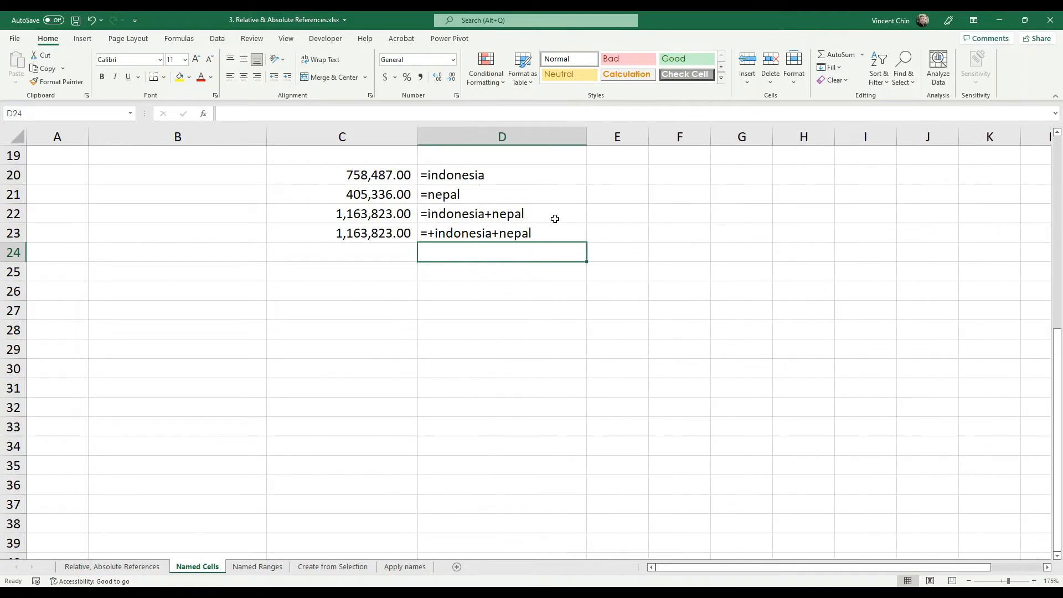
Step: Switch to notes.txt in Notepad, highlight the FORMULATEXT line, and return to the workbook
click(476, 233)
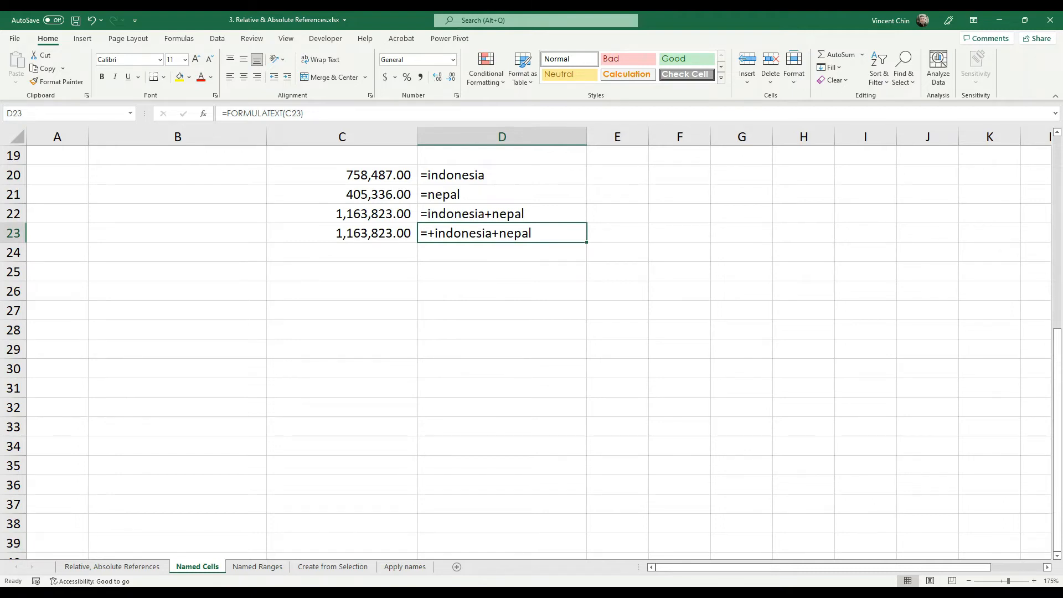
key(alt+Tab)
click(643, 368)
click(592, 379)
key(shift+Home)
key(alt+Tab)
Step: Open the FORMULATEXT formula in D20 to examine its reference, and close it without changes
click(506, 174)
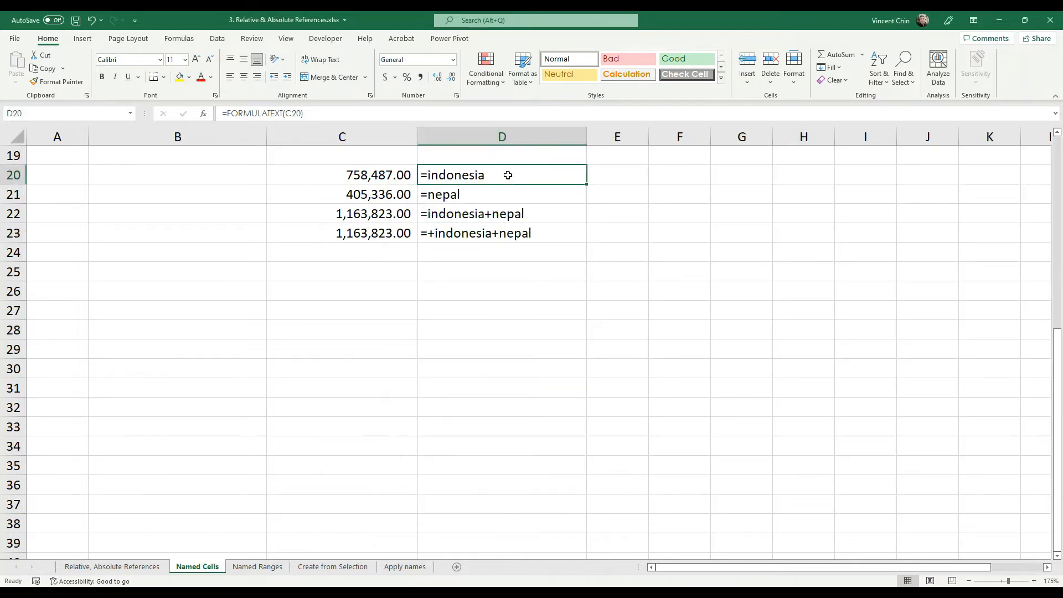
double_click(521, 174)
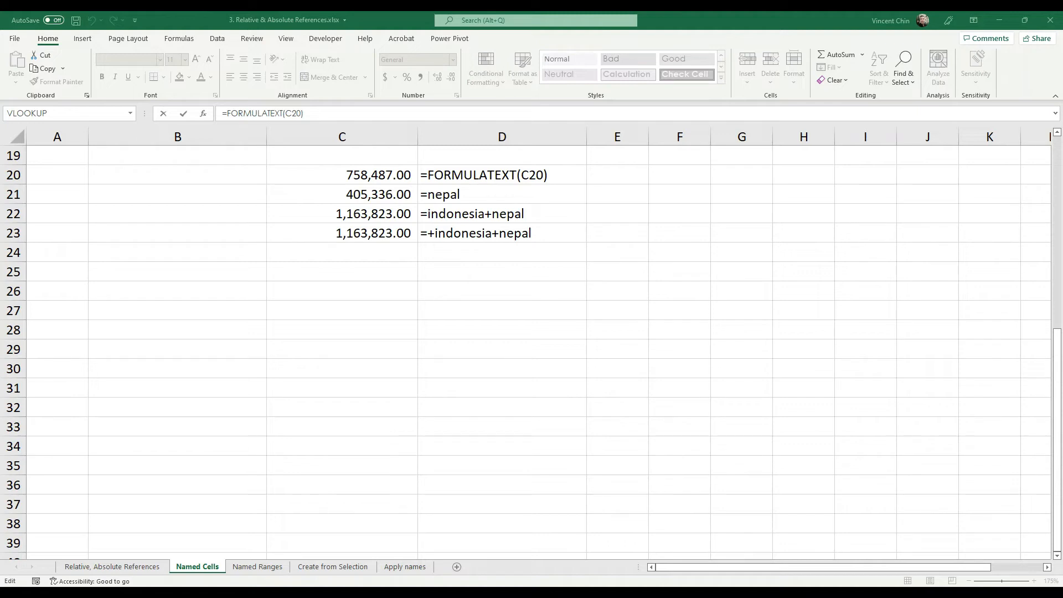
double_click(501, 176)
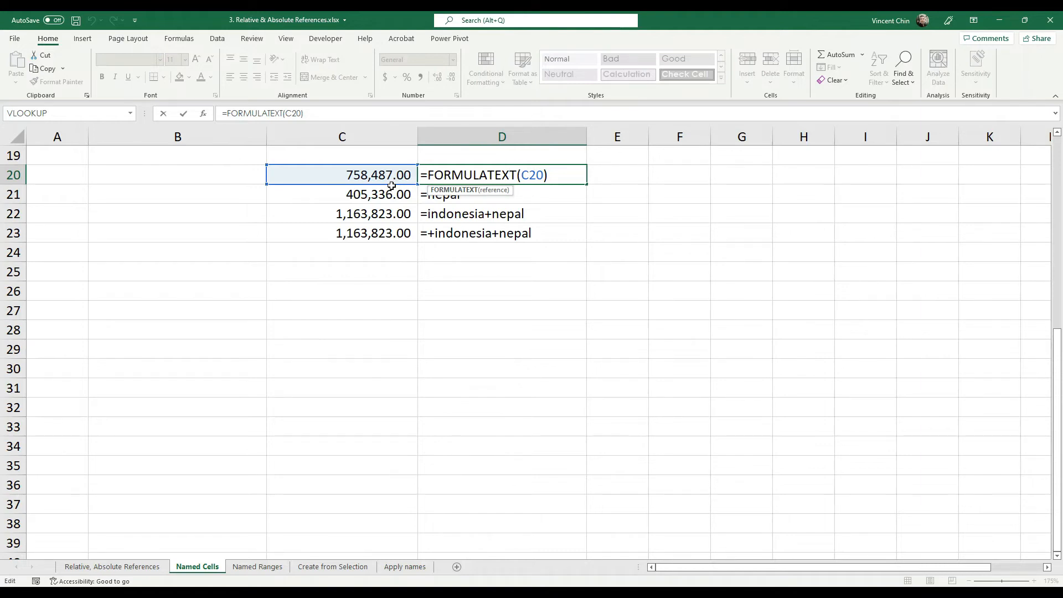
key(ctrl+Return)
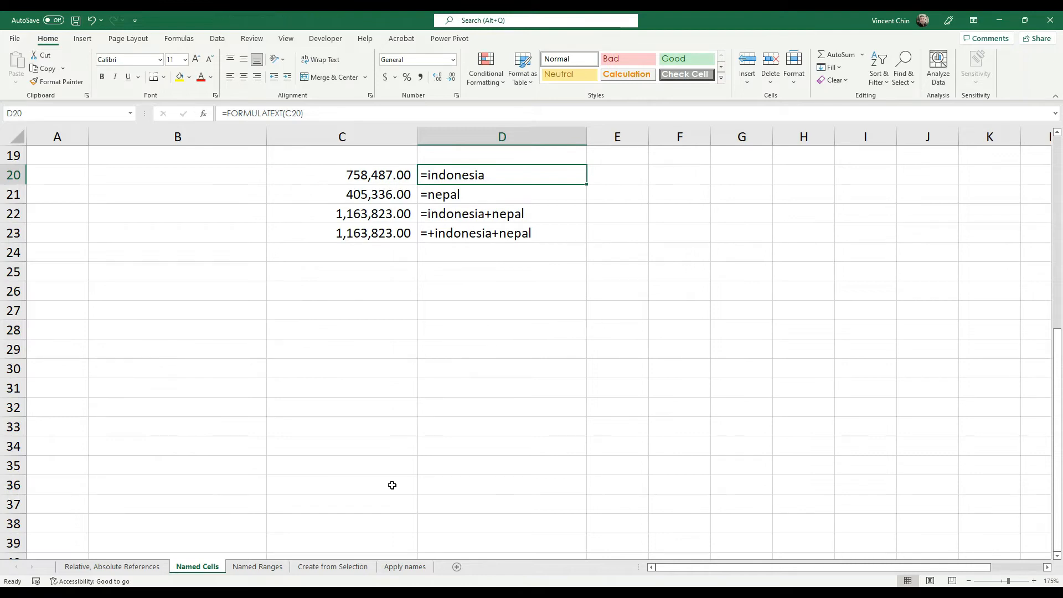
Step: Open the Named Ranges sheet and select cell B4, the first item of Range 1
key(ctrl+Page_Down)
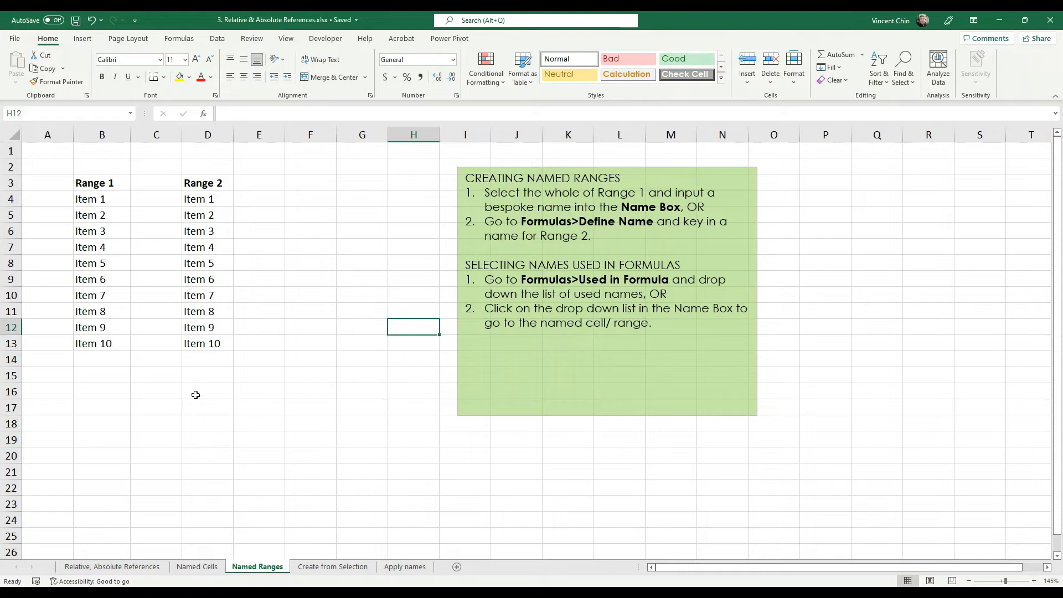
drag(106, 200, 104, 338)
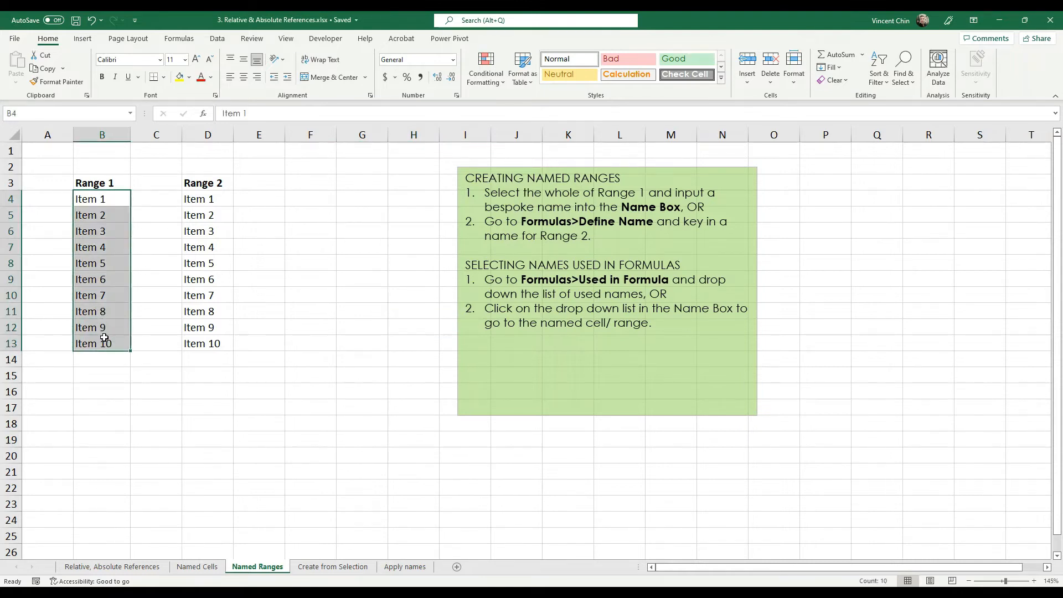
click(102, 195)
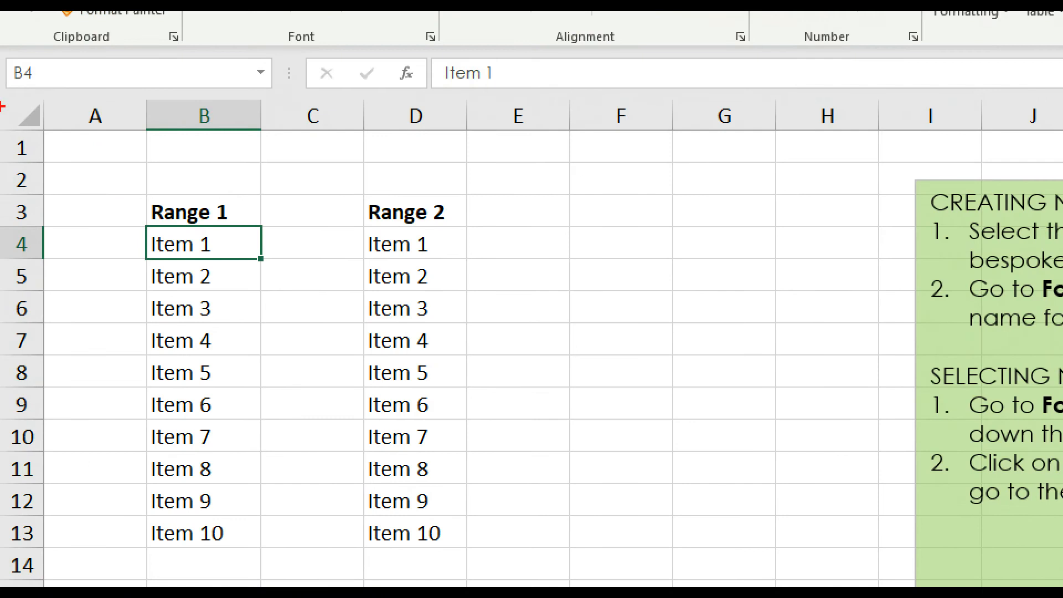
mouse_move(13, 98)
mouse_down()
mouse_move(71, 40)
mouse_move(14, 82)
mouse_move(33, 97)
mouse_up()
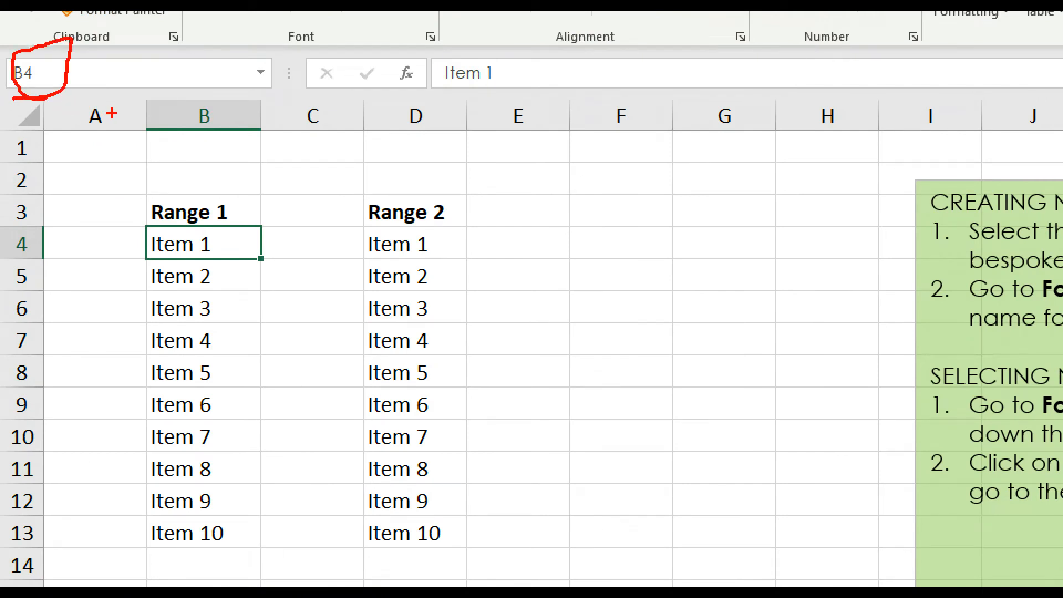
mouse_move(197, 114)
mouse_down()
mouse_move(220, 110)
mouse_move(245, 140)
mouse_up()
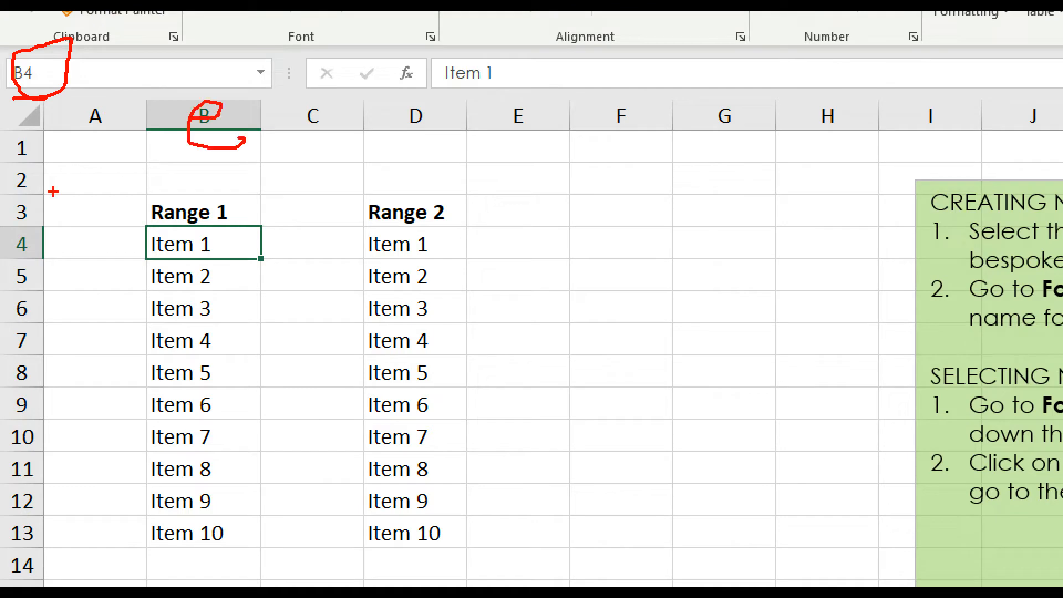
mouse_move(21, 257)
mouse_down()
mouse_move(14, 248)
mouse_move(71, 251)
mouse_up()
drag(196, 252, 255, 235)
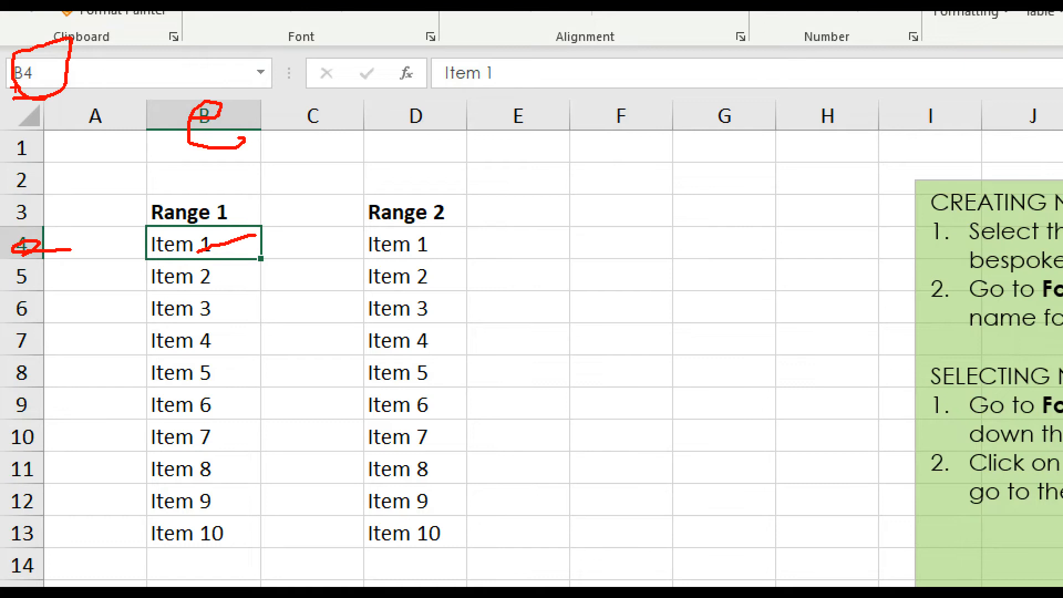
key(Escape)
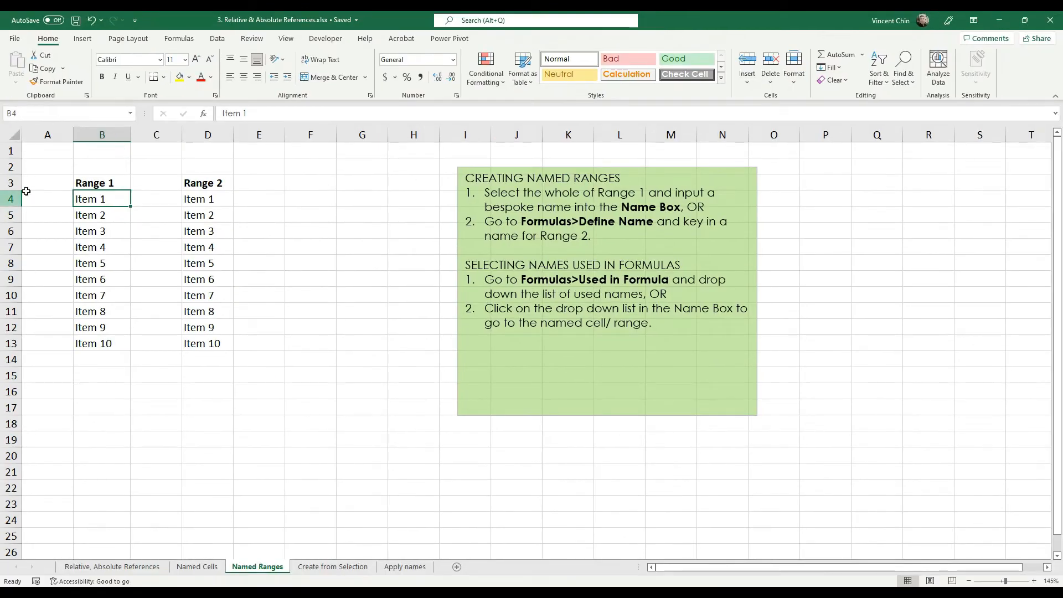
Step: Name the Range 1 items in B4:B13 "range1"
drag(90, 204, 105, 344)
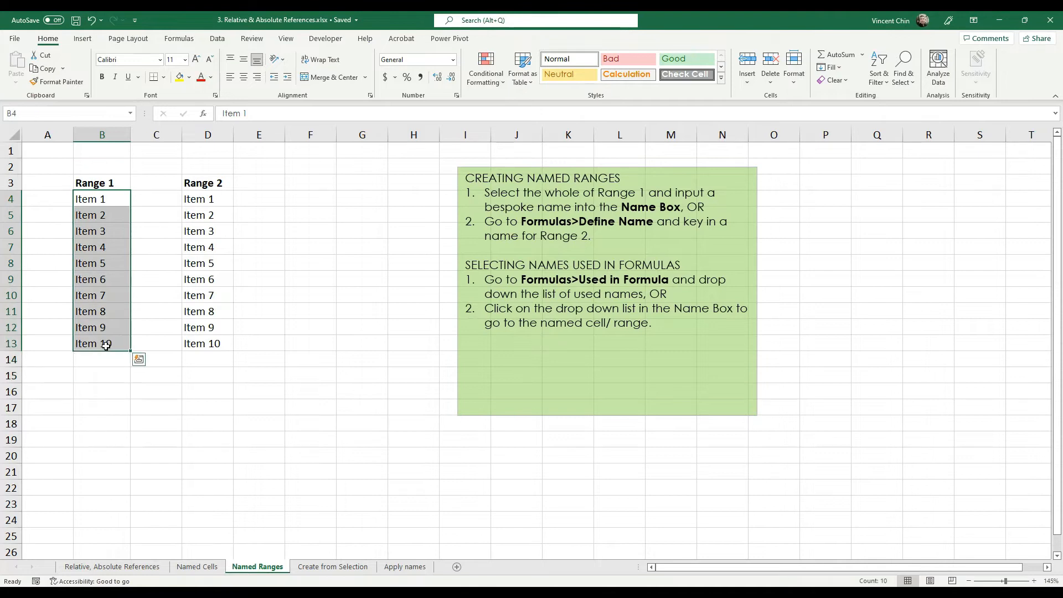
click(29, 115)
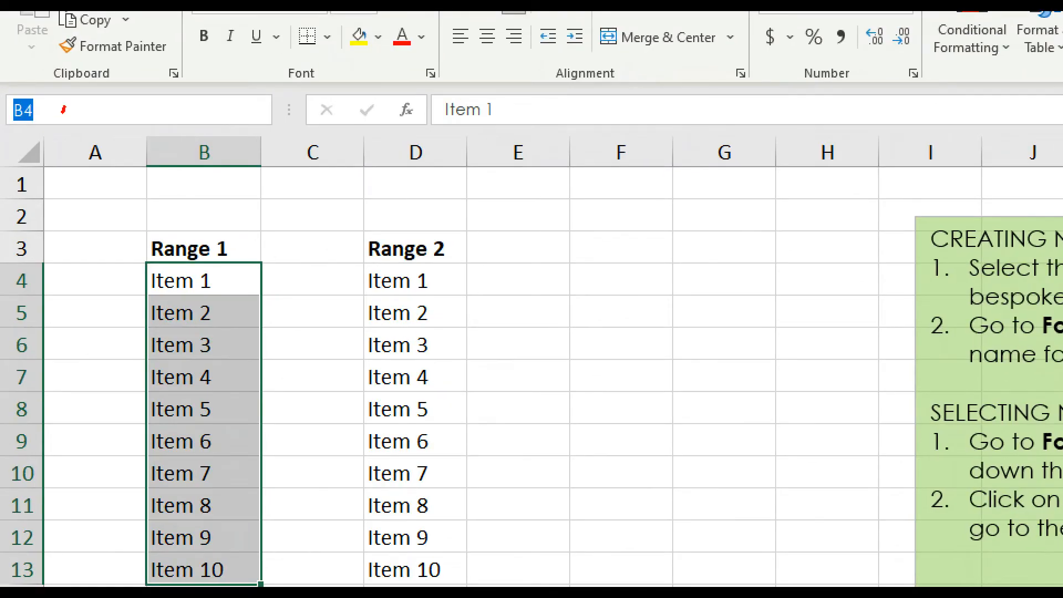
drag(32, 112, 1, 109)
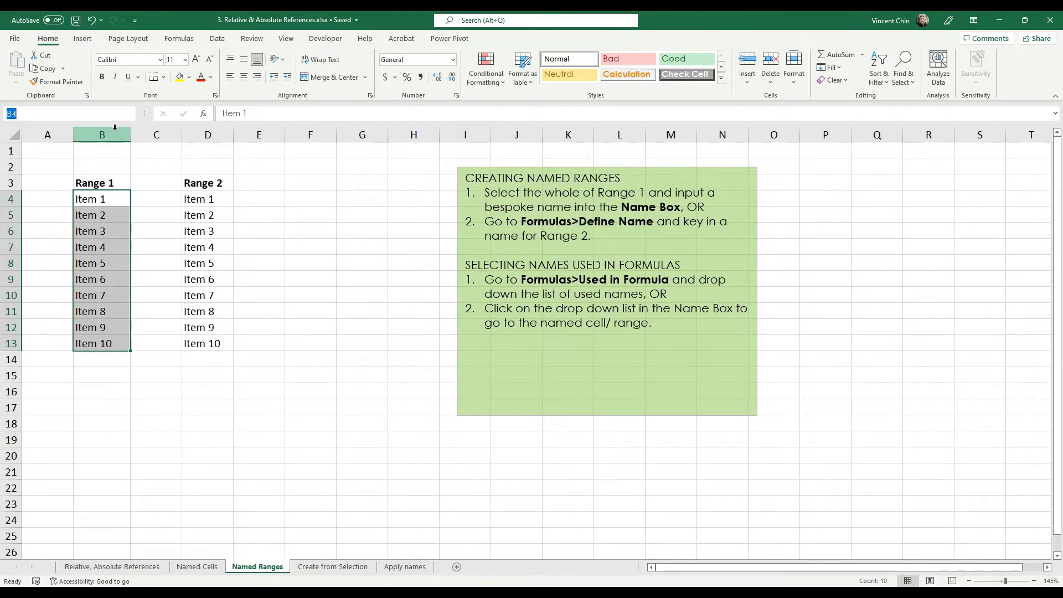
text(range1)
key(Return)
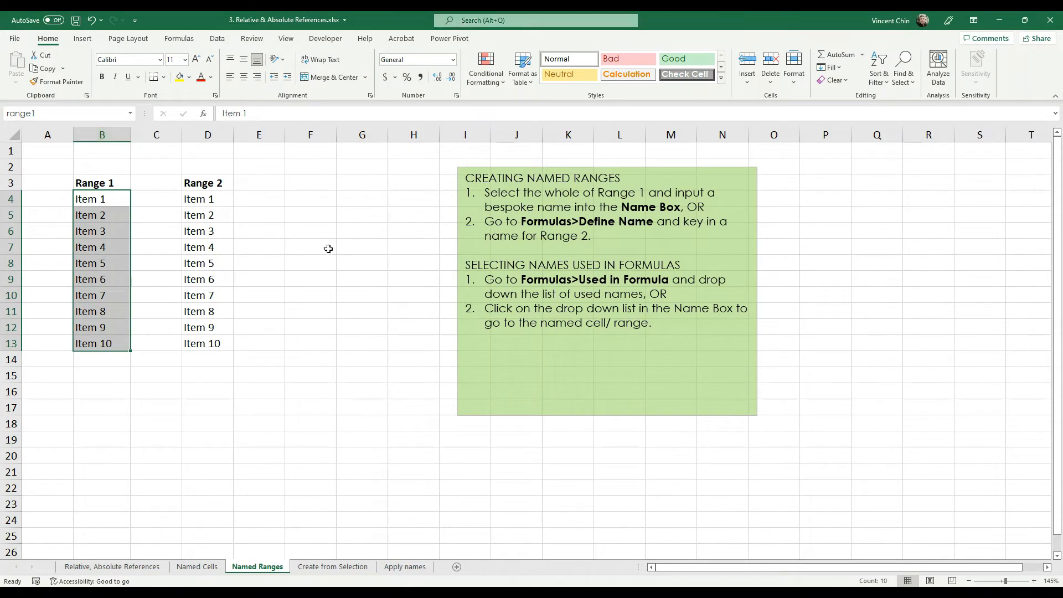
Step: Select an empty cell away from the lists and jump to the named range range1 to check which cells it covers
click(360, 228)
click(372, 451)
click(130, 113)
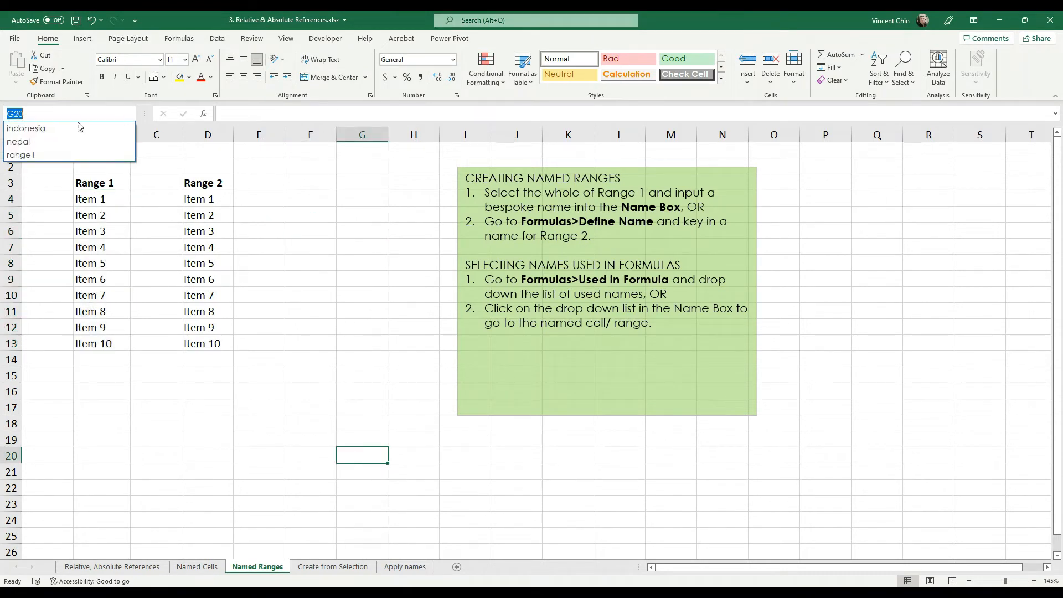
click(29, 155)
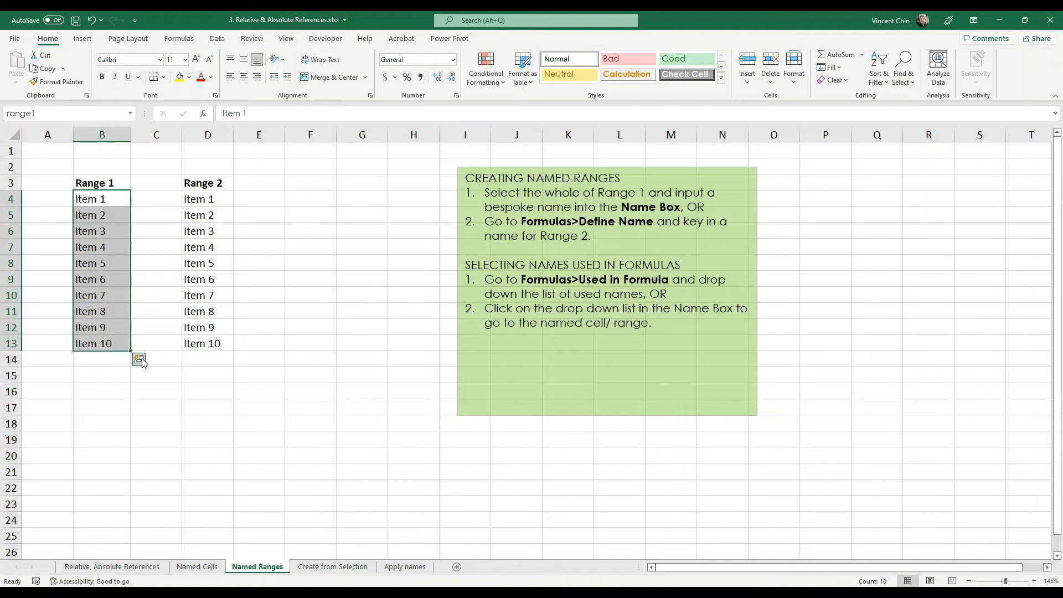
Step: From cell D5, mark range1 in the list of defined names and the Range 1 heading, and jump to range1 again
click(124, 114)
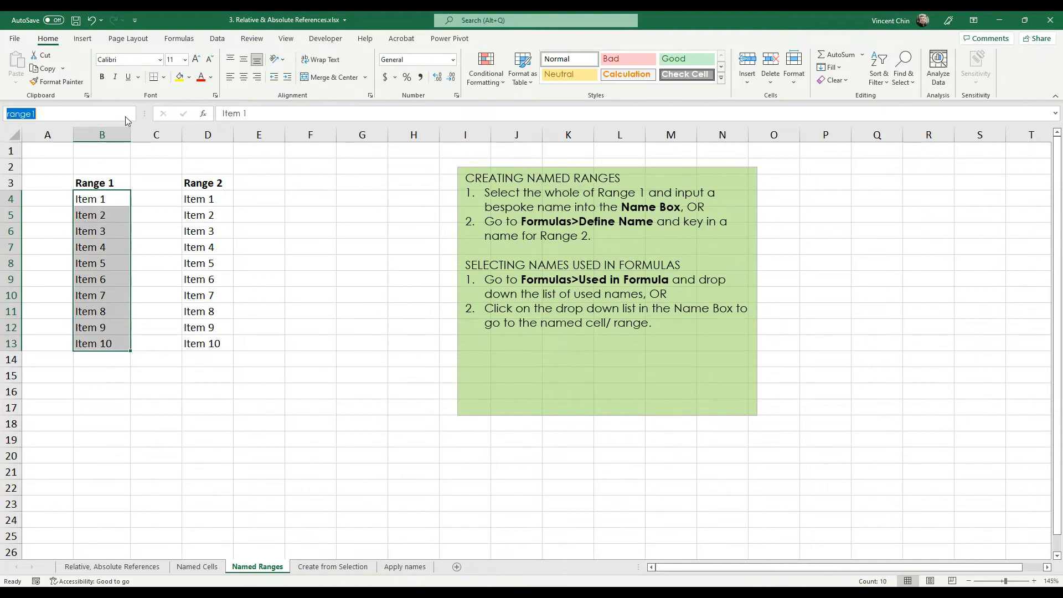
click(188, 212)
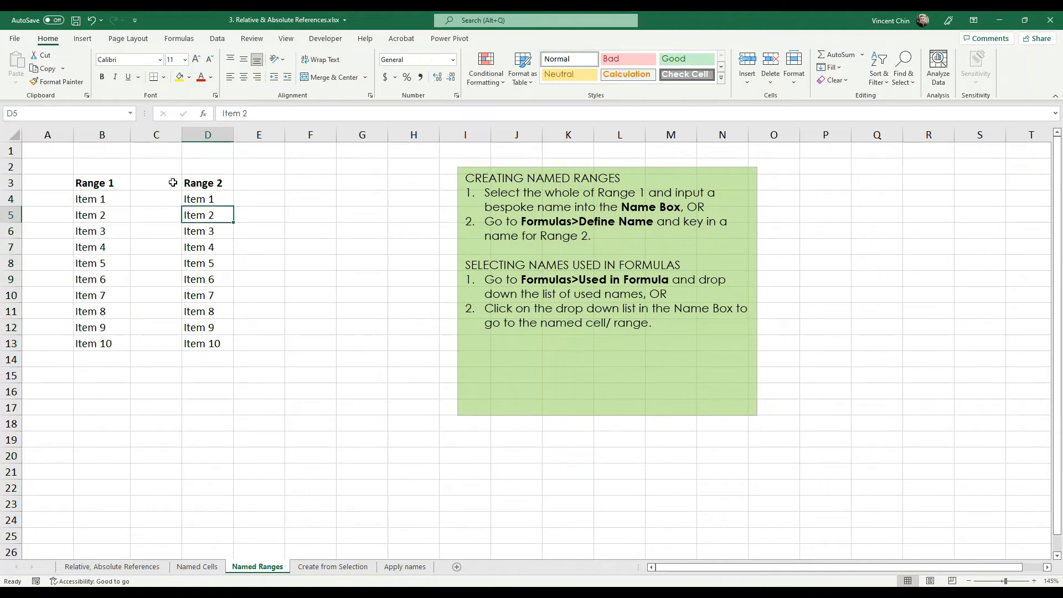
click(131, 113)
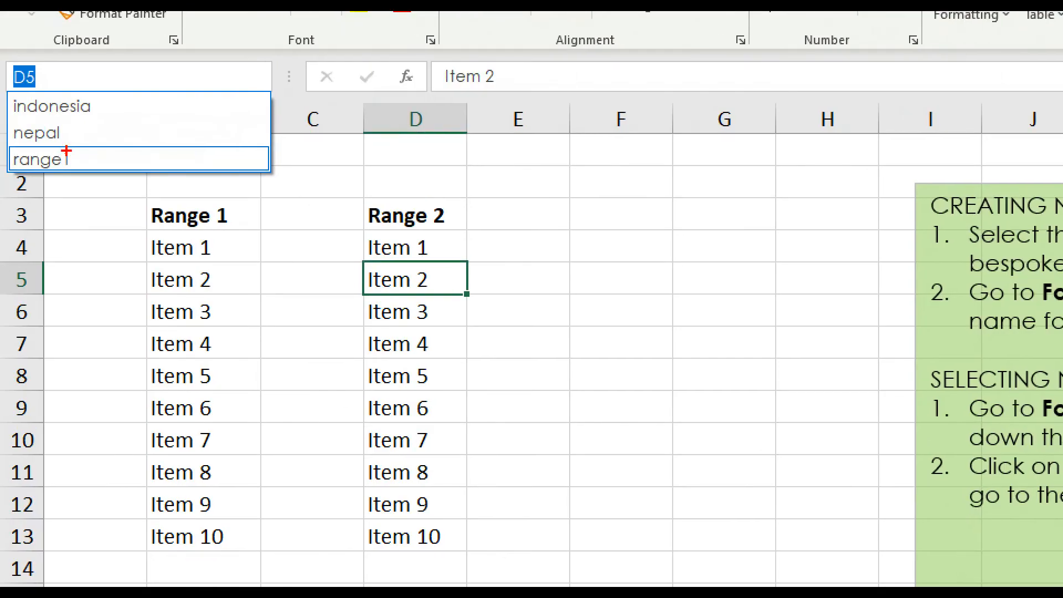
mouse_move(3, 184)
mouse_down()
mouse_move(88, 159)
mouse_move(44, 142)
mouse_move(14, 182)
mouse_move(37, 180)
mouse_up()
drag(145, 233, 241, 226)
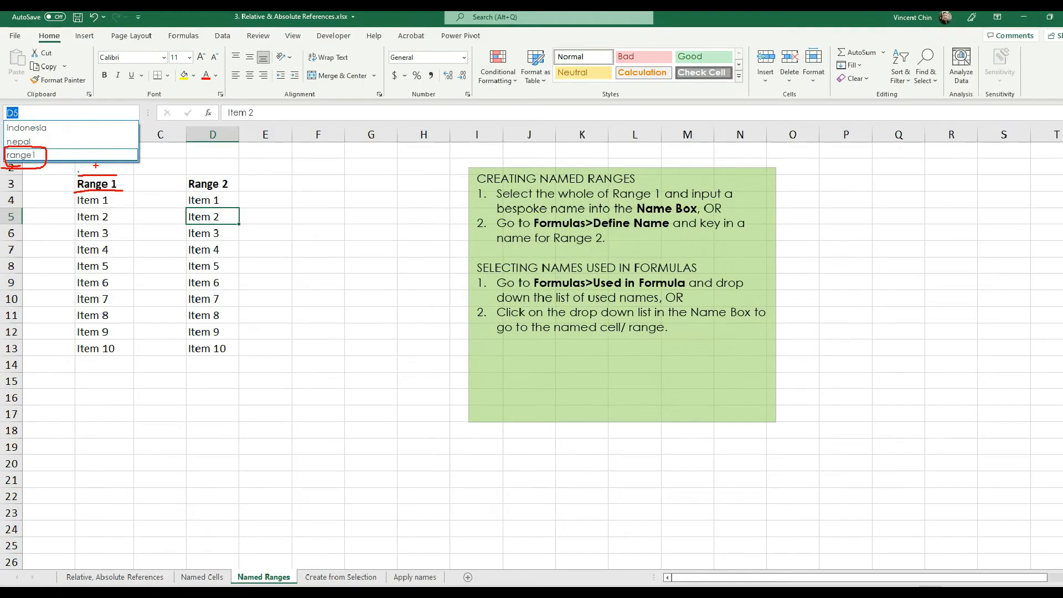
key(Escape)
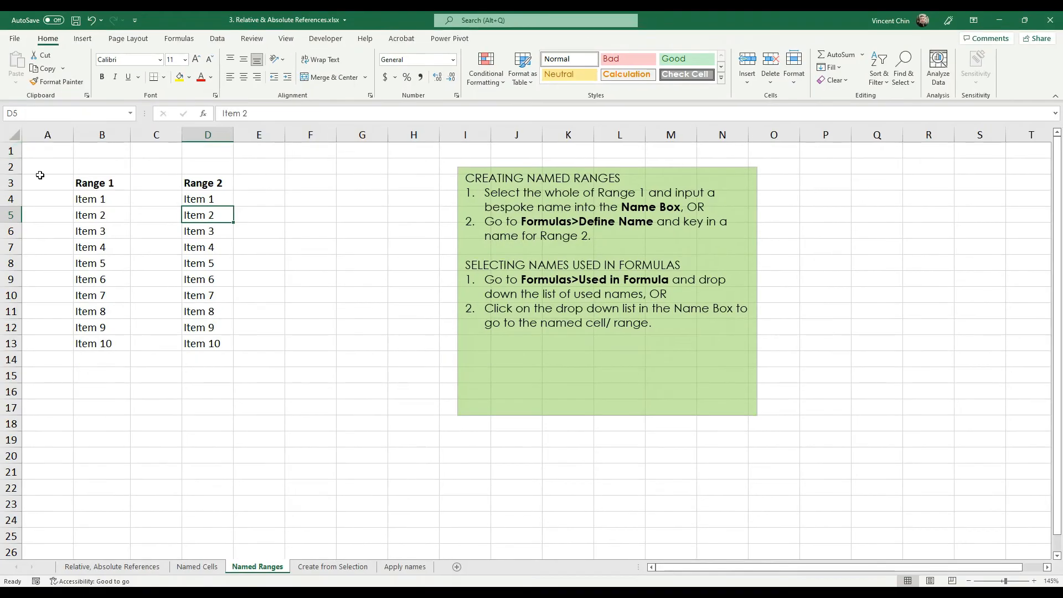
click(131, 114)
click(22, 141)
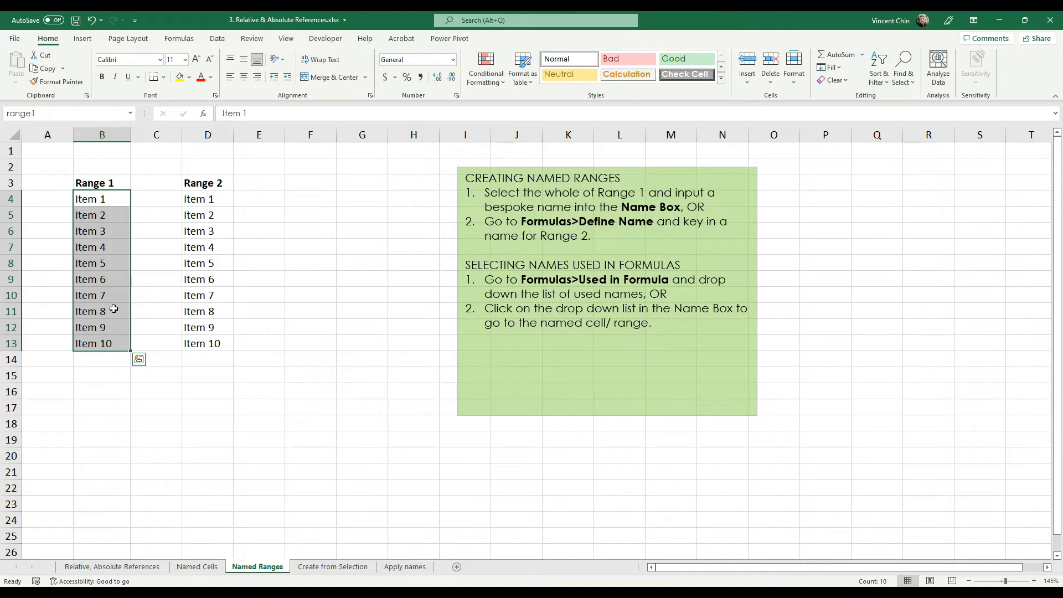
Step: Try to assign a name to the Range 2 items in D4:D13
drag(205, 197, 214, 346)
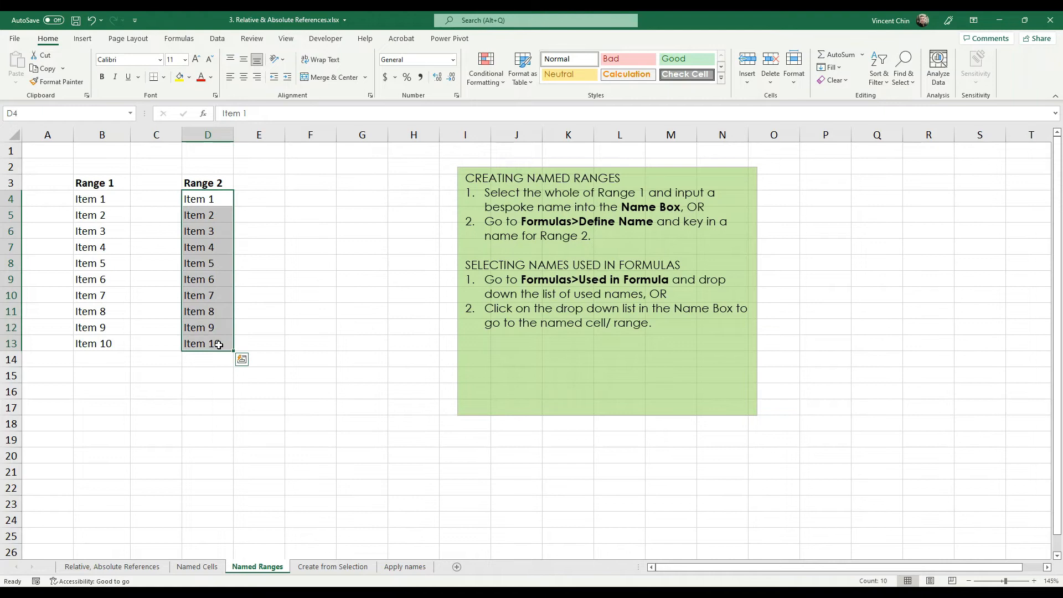
click(63, 118)
text(range)
key(Return)
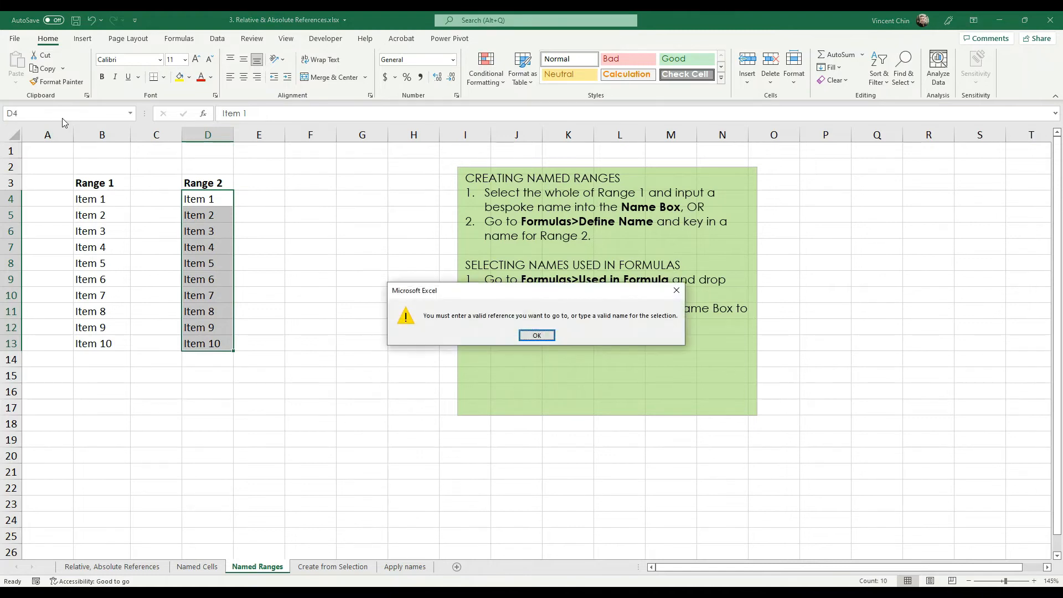
key(Return)
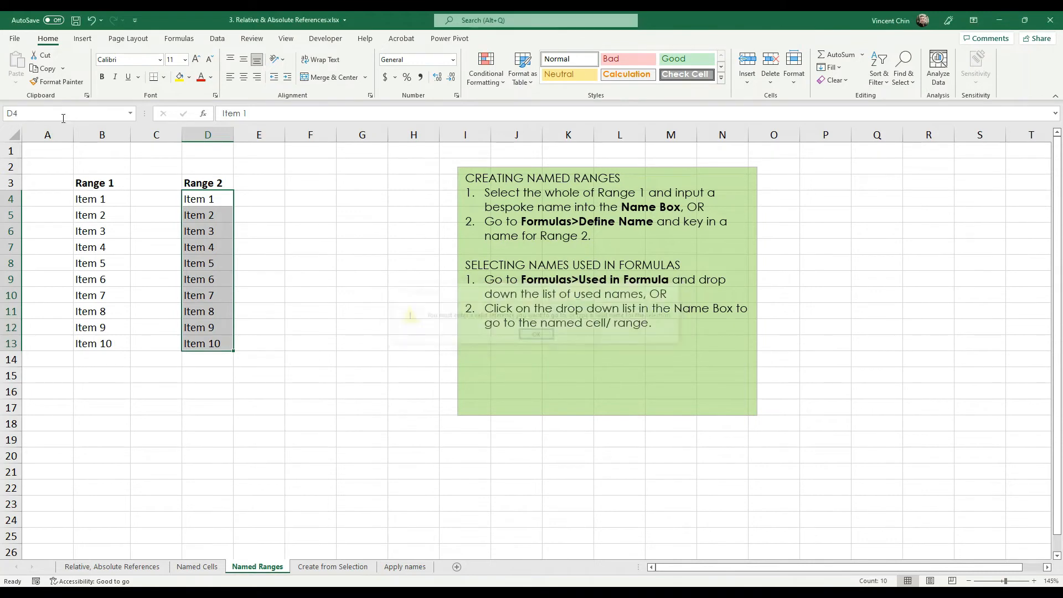
Step: Name the Range 2 items in D4:D13 "range_2"
click(63, 118)
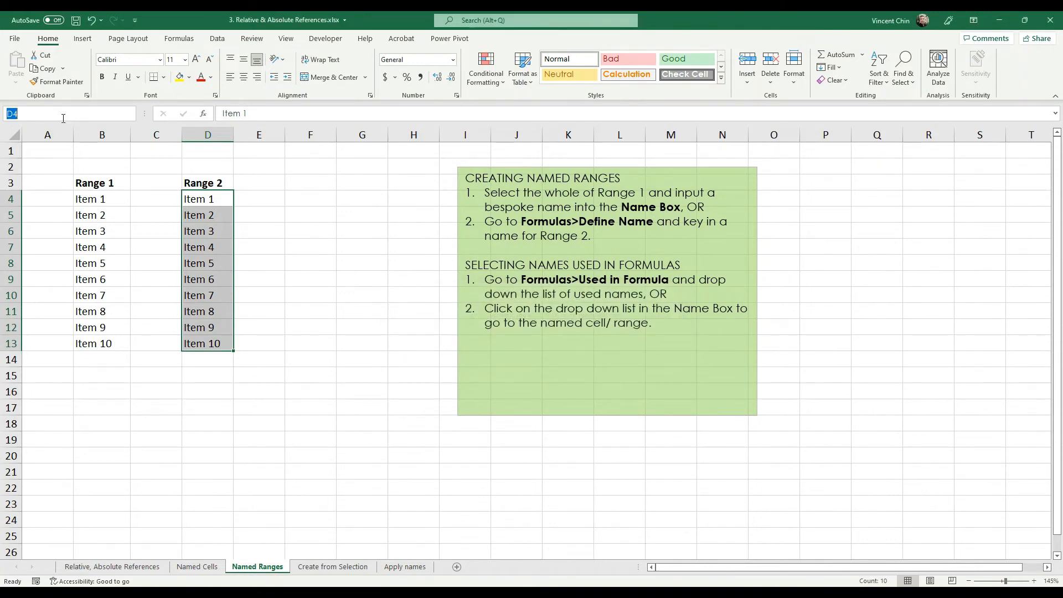
text(range_2)
key(Return)
Step: Glance at the Create from Selection sheet, return to Named Ranges, and select D4:D14 in the Range 2 column
key(ctrl+Page_Down)
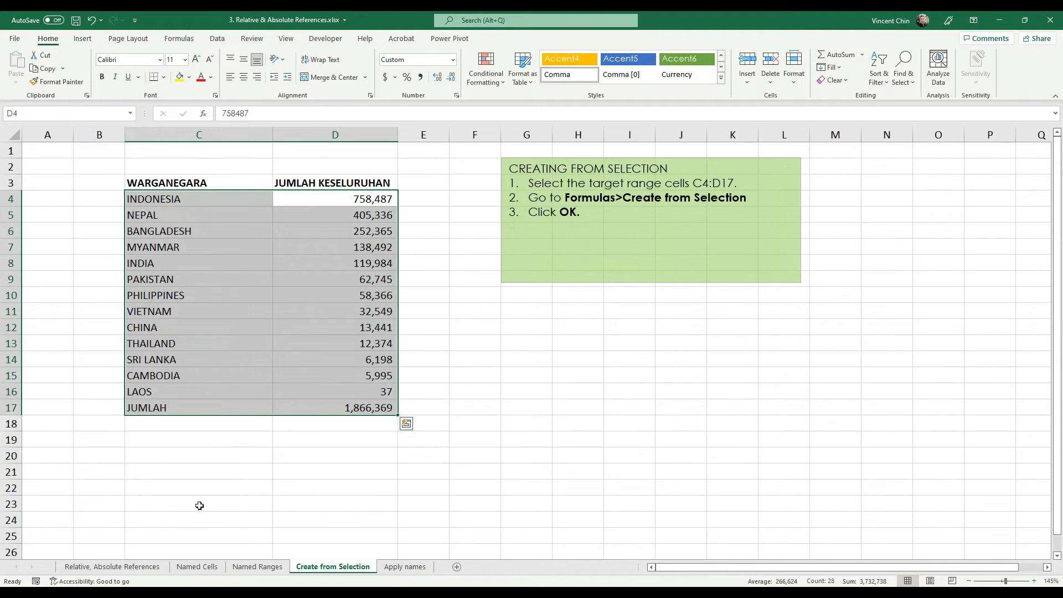
key(ctrl+Page_Up)
scroll(199, 506, down, 1)
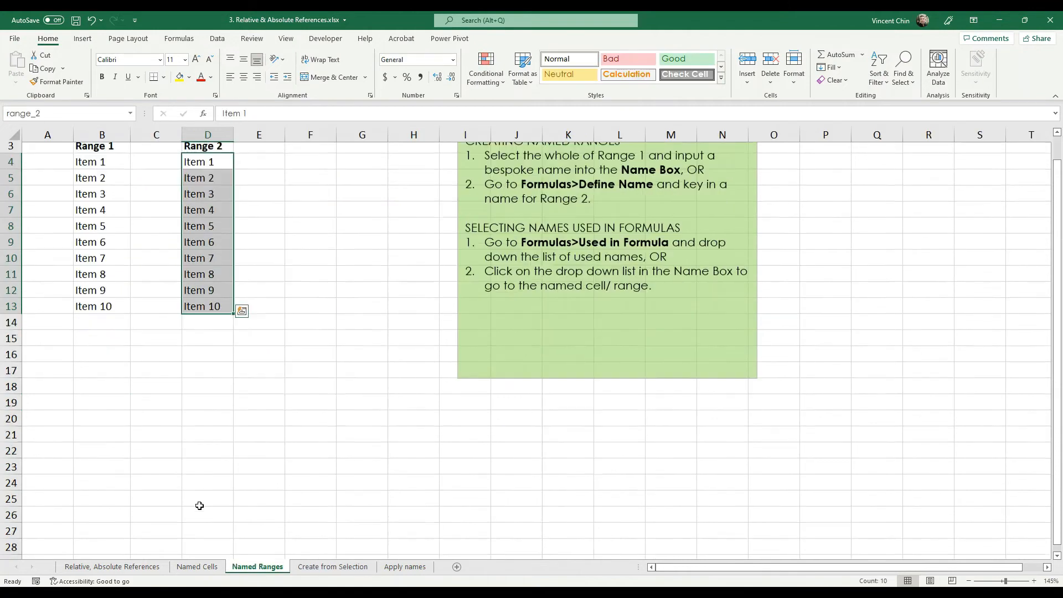
scroll(273, 244, up, 3)
drag(207, 200, 217, 352)
Step: Open the Named Cells sheet and examine the named-cell formula in C20 against the table above it
click(197, 566)
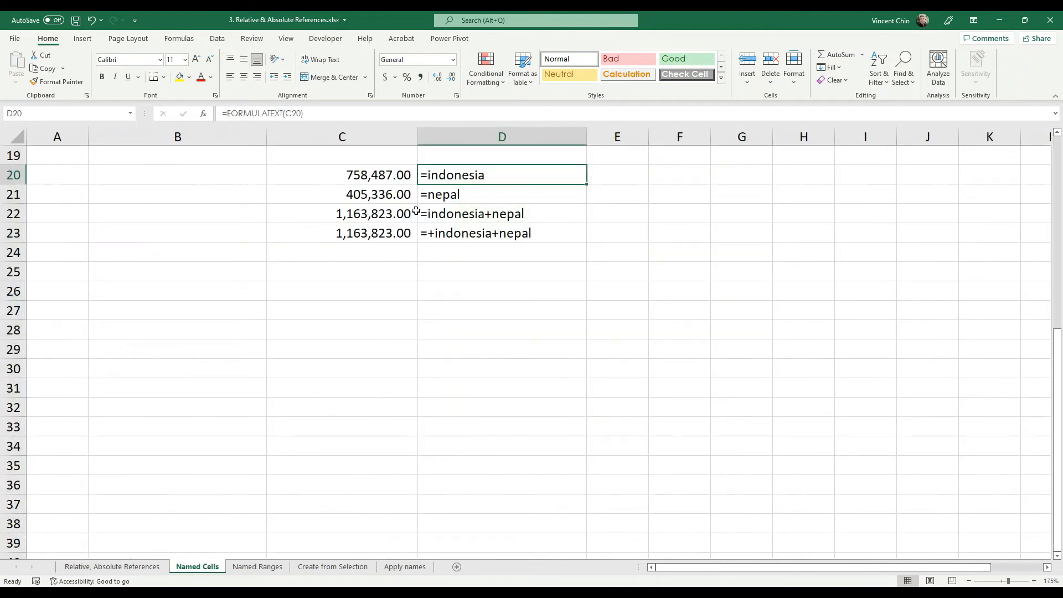
click(349, 175)
scroll(341, 284, up, 6)
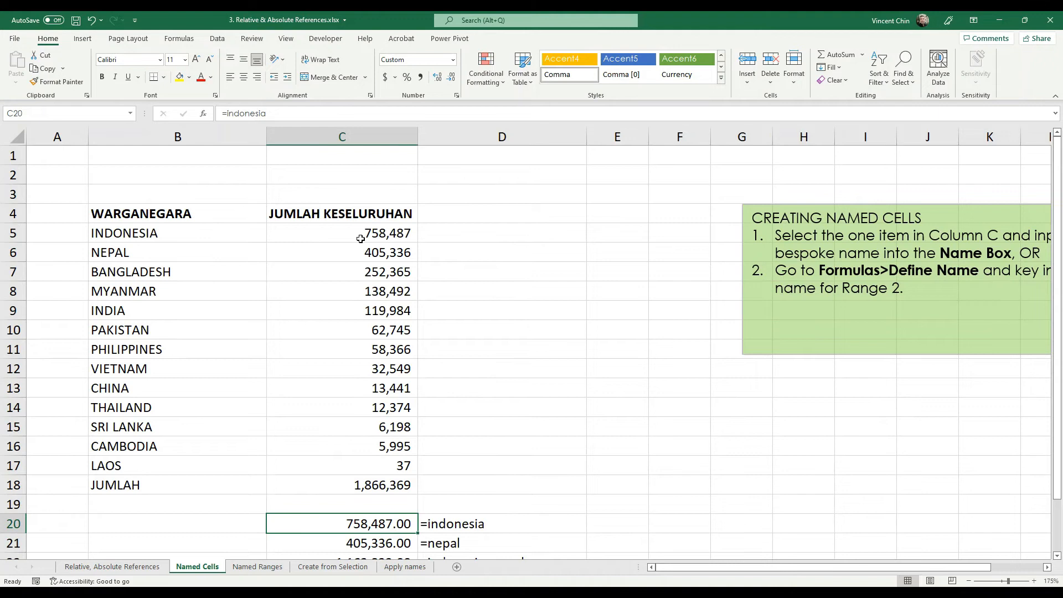
scroll(351, 265, down, 3)
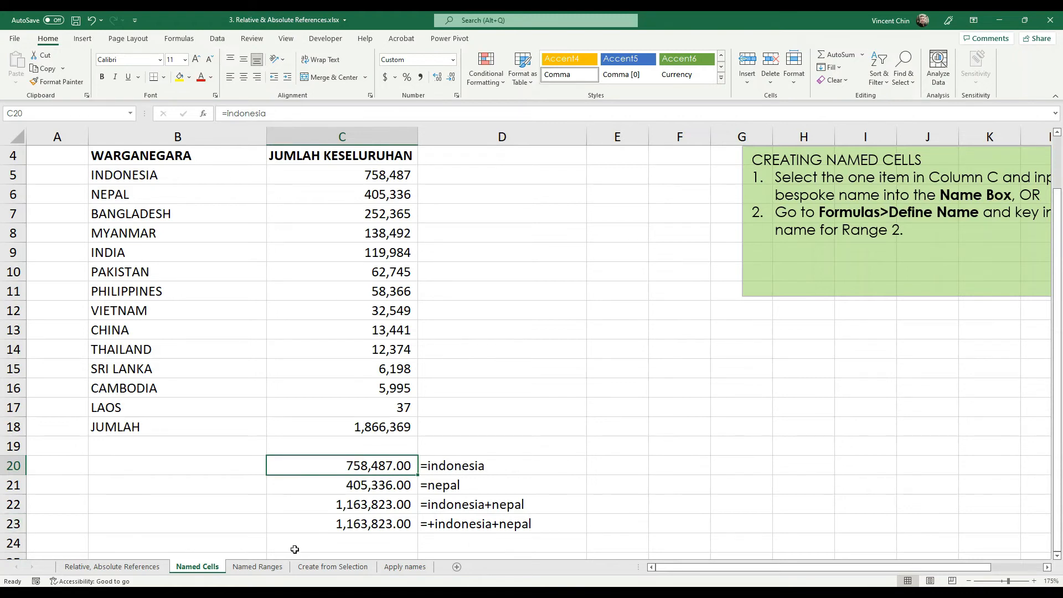
Step: Open the Create from Selection sheet and examine the SUM formula in the JUMLAH total cell D17 without changing it
click(257, 566)
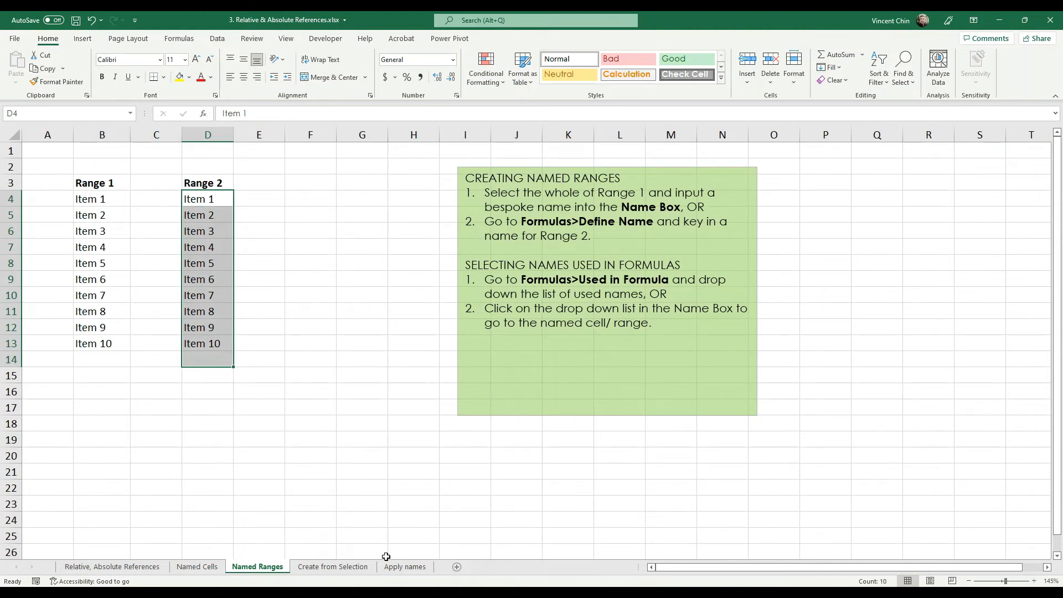
key(ctrl+Page_Down)
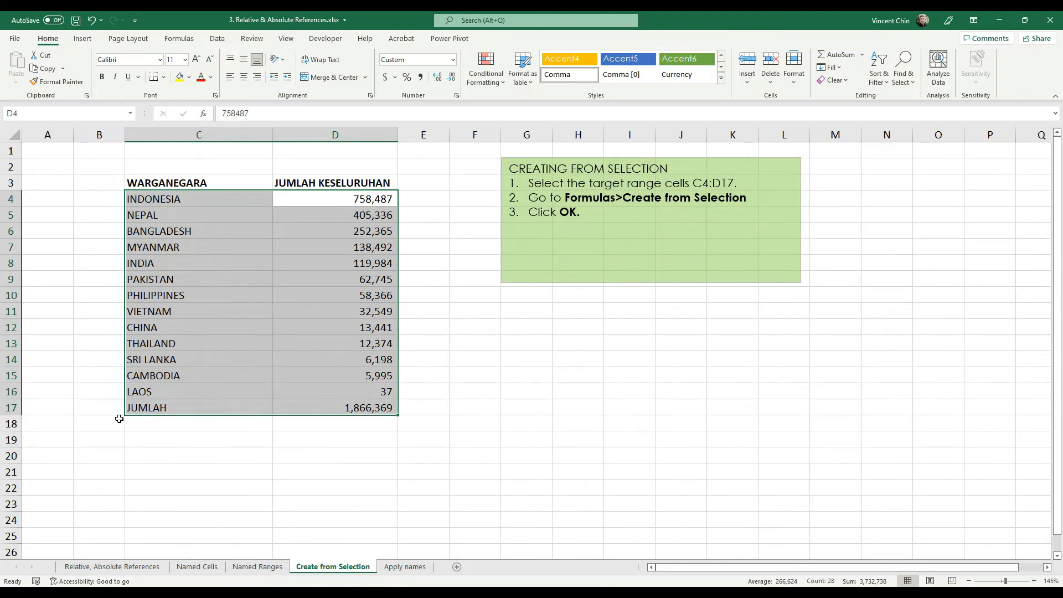
click(145, 410)
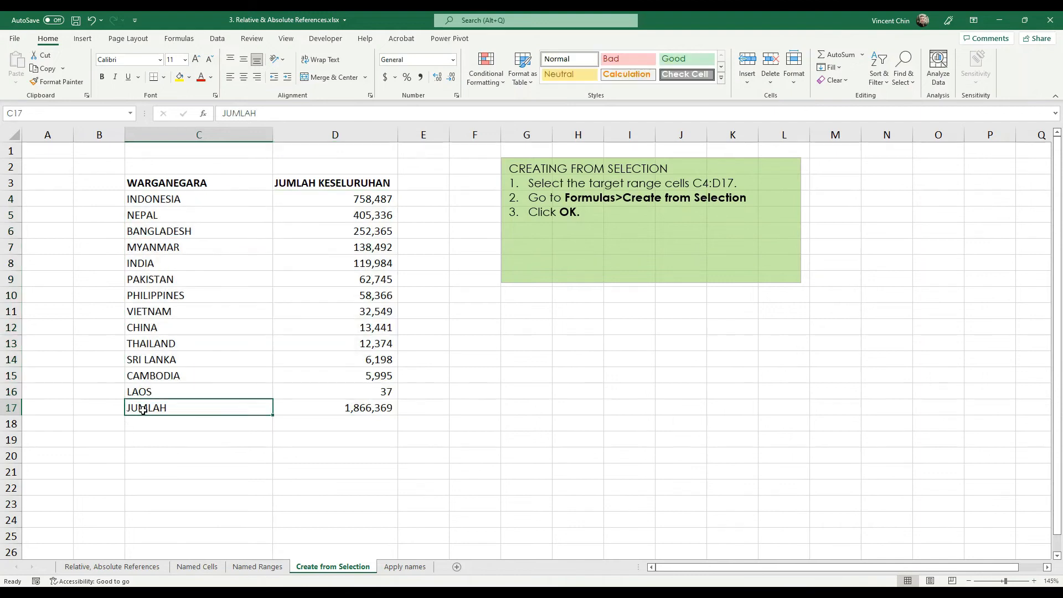
double_click(360, 406)
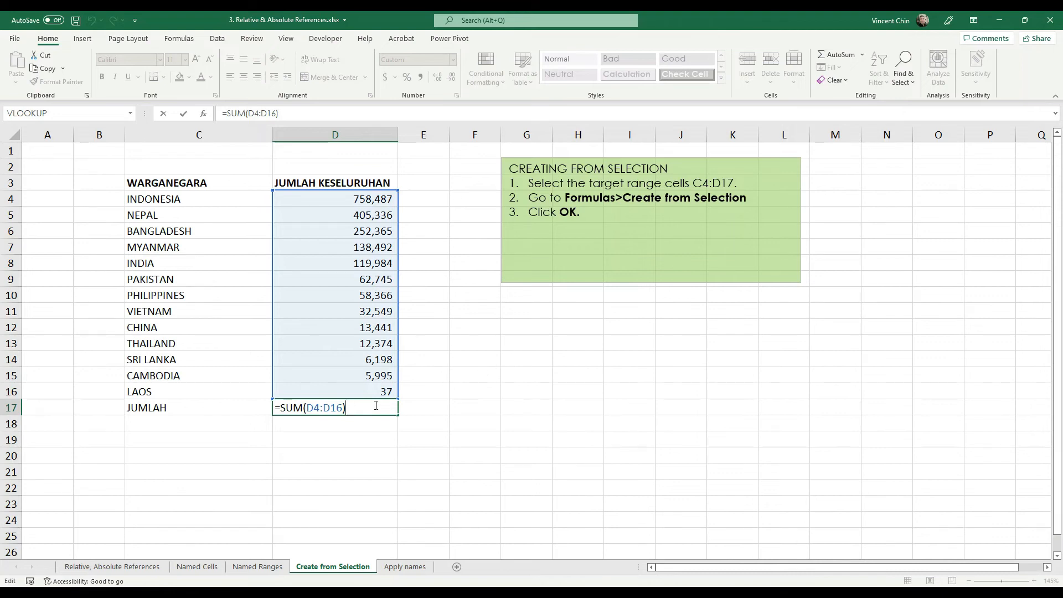
key(ctrl+Return)
Step: Move the green instruction box to about columns I to N, rows 3 to 10, and highlight its second and third instructions
click(636, 272)
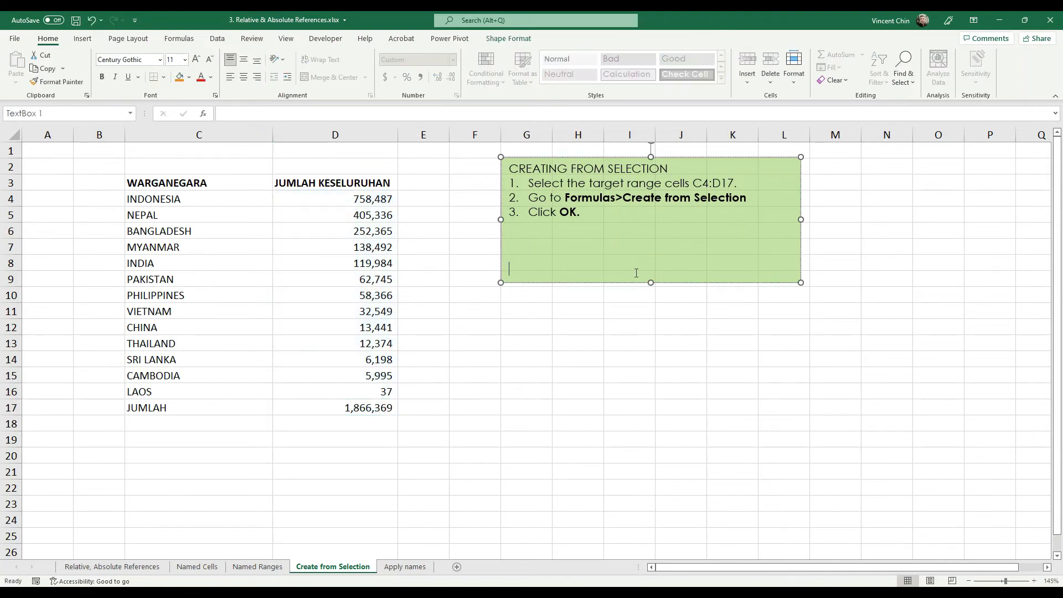
drag(609, 283, 689, 286)
drag(662, 216, 842, 223)
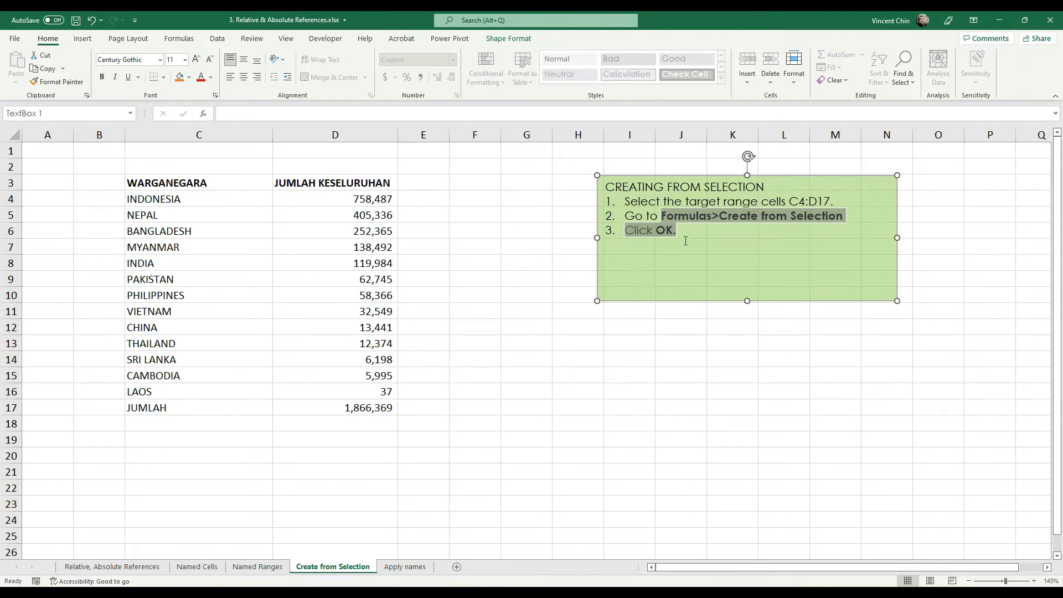
click(755, 250)
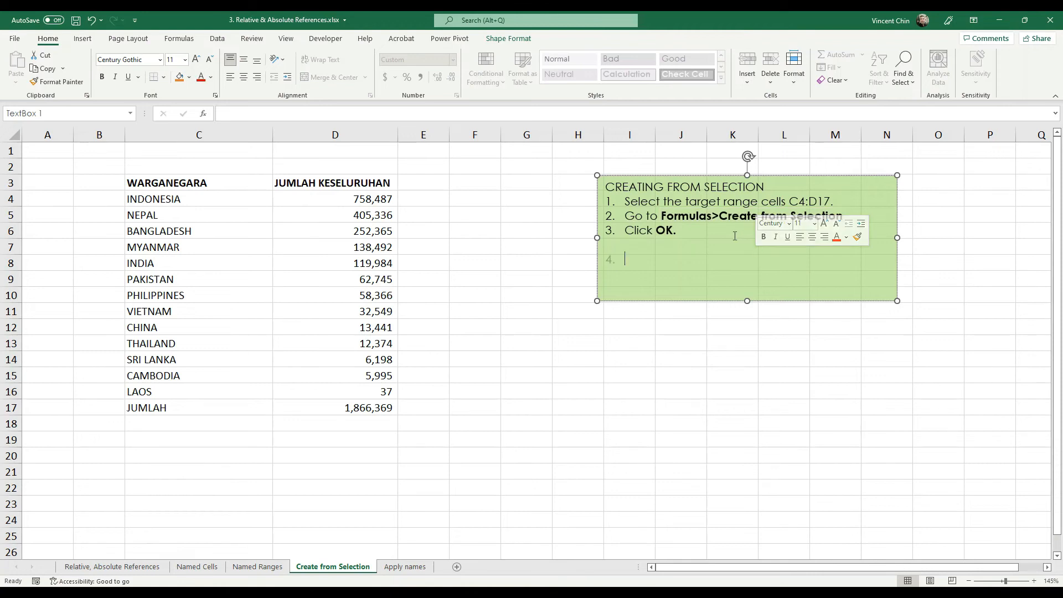
click(477, 309)
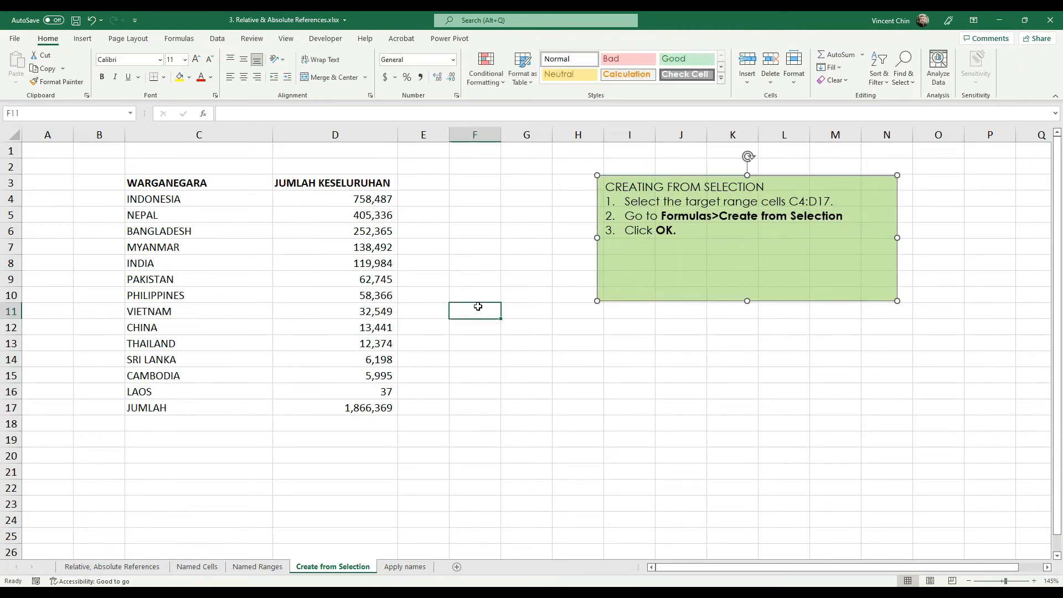
text(`)
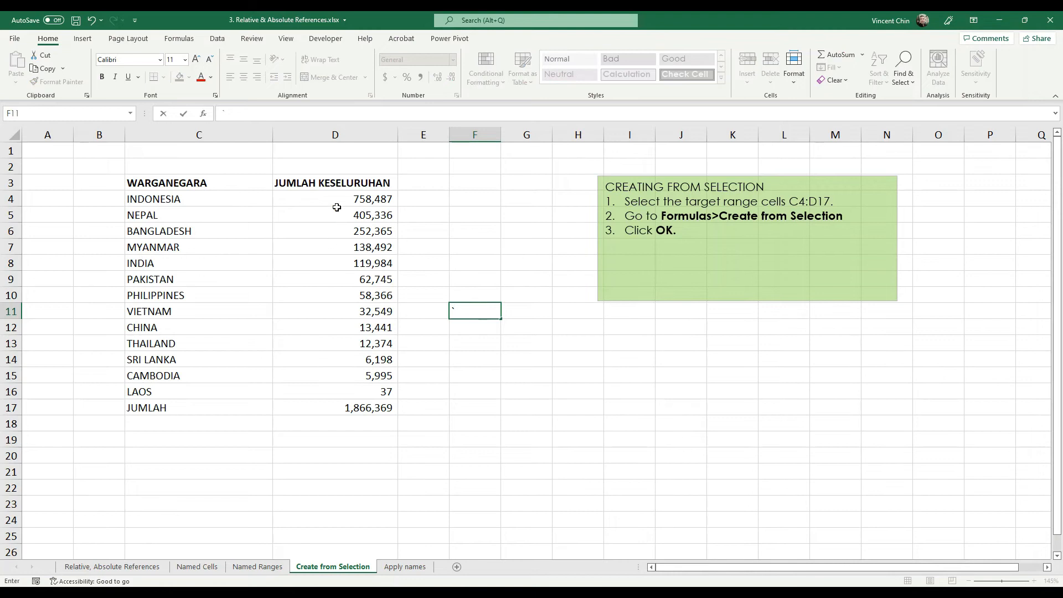
Step: Name the JUMLAH KESELURUHAN country figures in D4:D16 "jumlah_keseluruhan"
drag(311, 198, 320, 385)
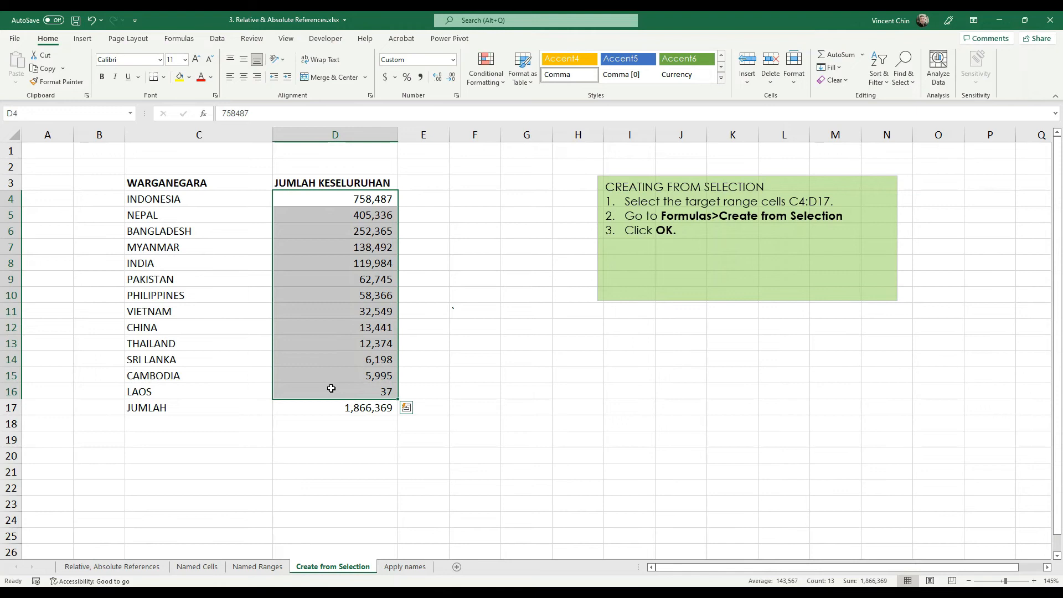
click(54, 113)
text(jumlah_kesew)
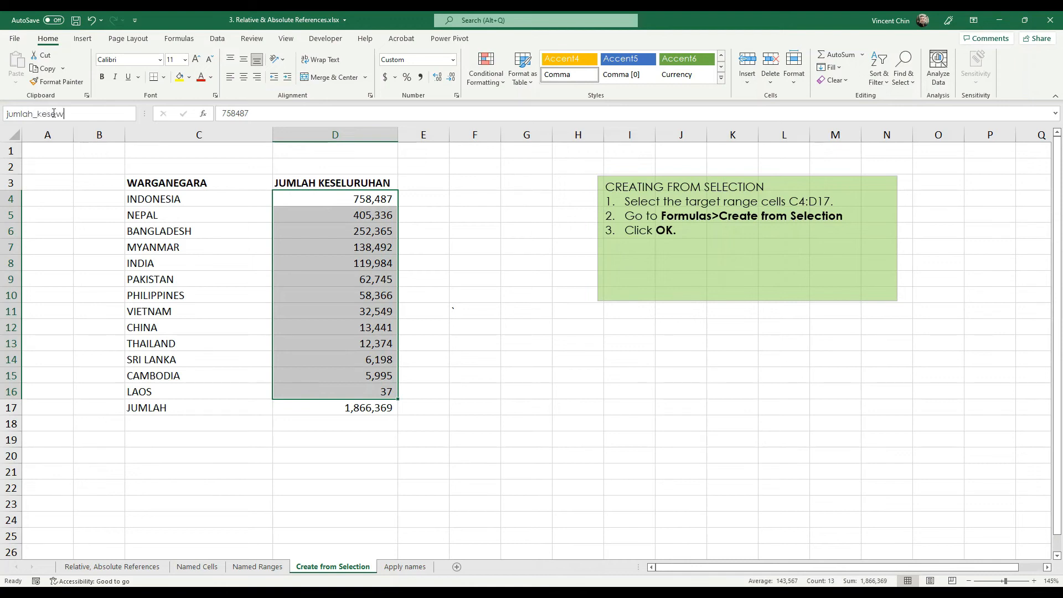
text(luruhan)
key(BackSpace)
key(BackSpace)
key(BackSpace)
key(BackSpace)
key(BackSpace)
key(BackSpace)
key(BackSpace)
key(BackSpace)
text(luruhan)
key(Return)
Step: Select empty cell J2 and jump to the named range jumlah_keseluruhan to check its cells
click(452, 172)
key(Right)
key(Right)
key(Right)
key(Right)
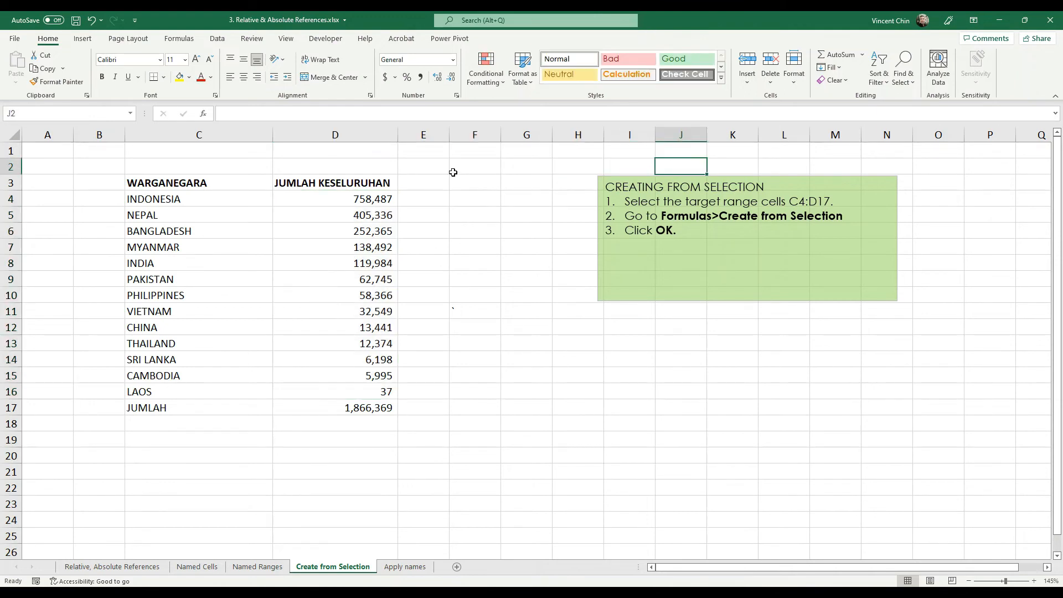
click(129, 113)
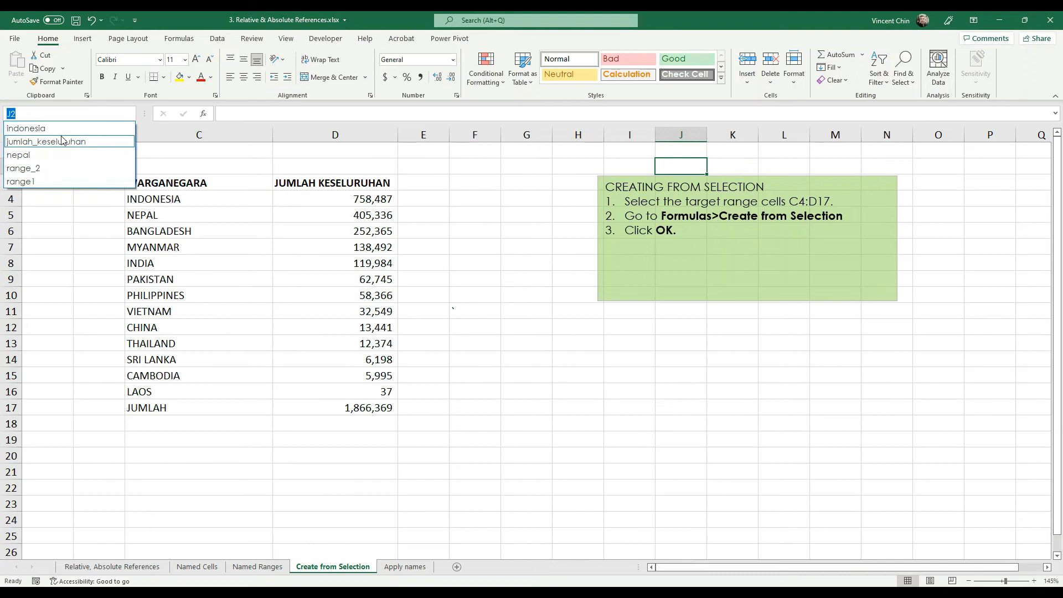
click(61, 141)
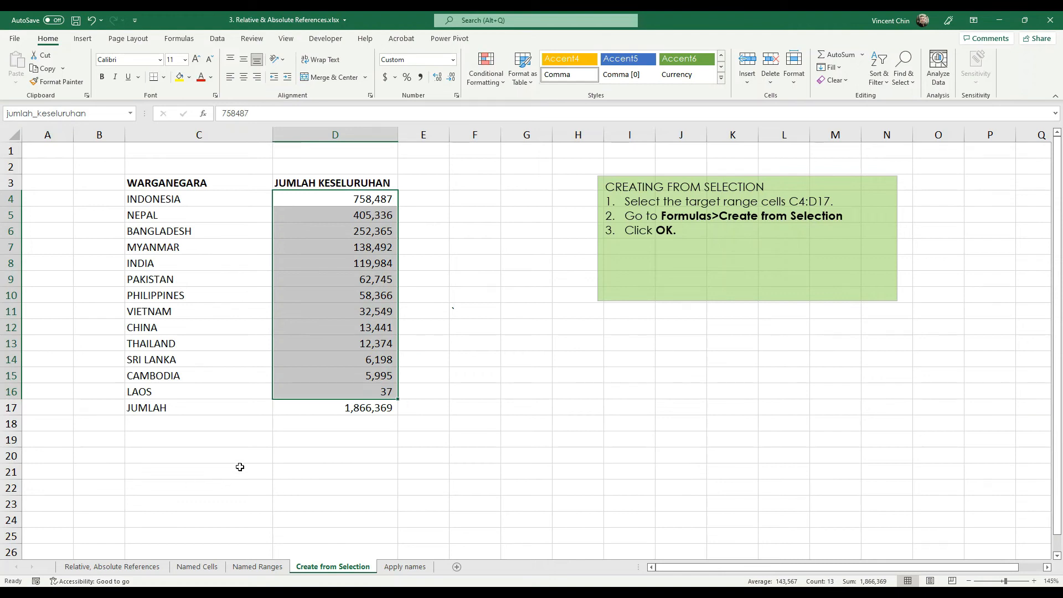
Step: Total the named range jumlah_keseluruhan with a SUM formula in D18 and apply comma-style number formatting to the cell
click(315, 409)
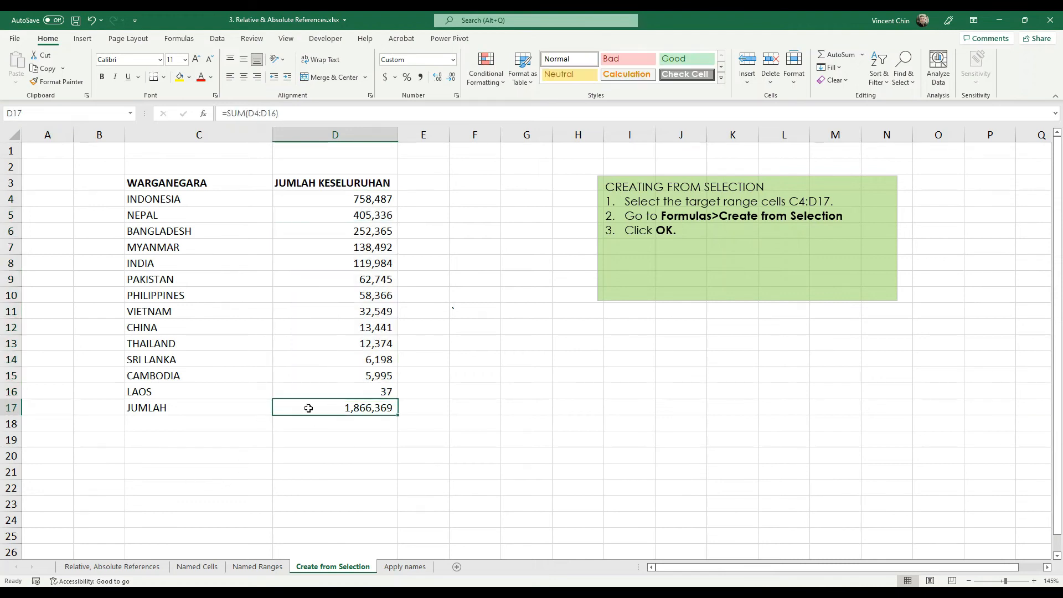
click(359, 427)
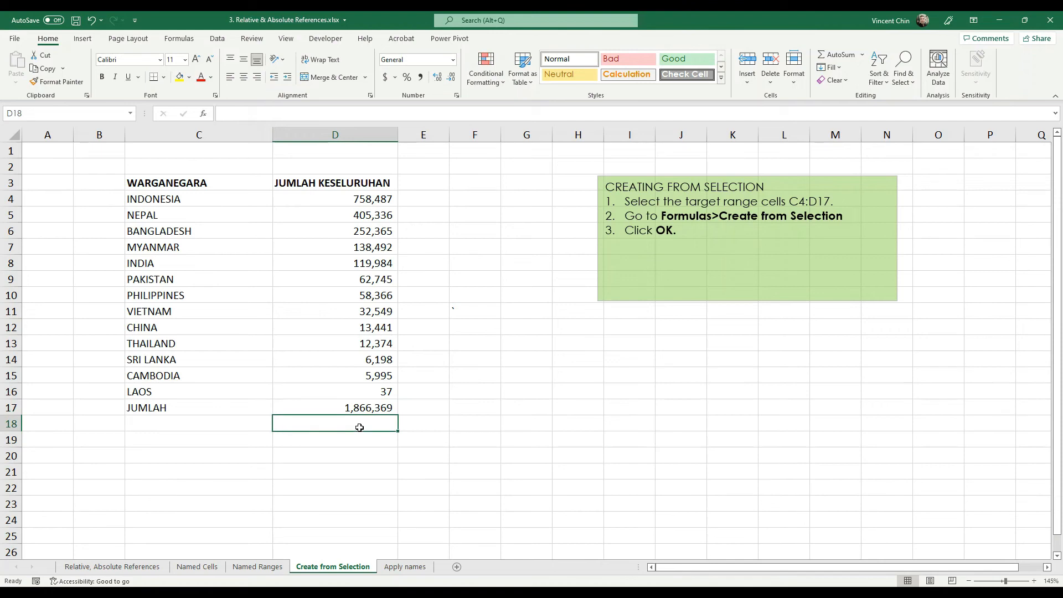
text(=)
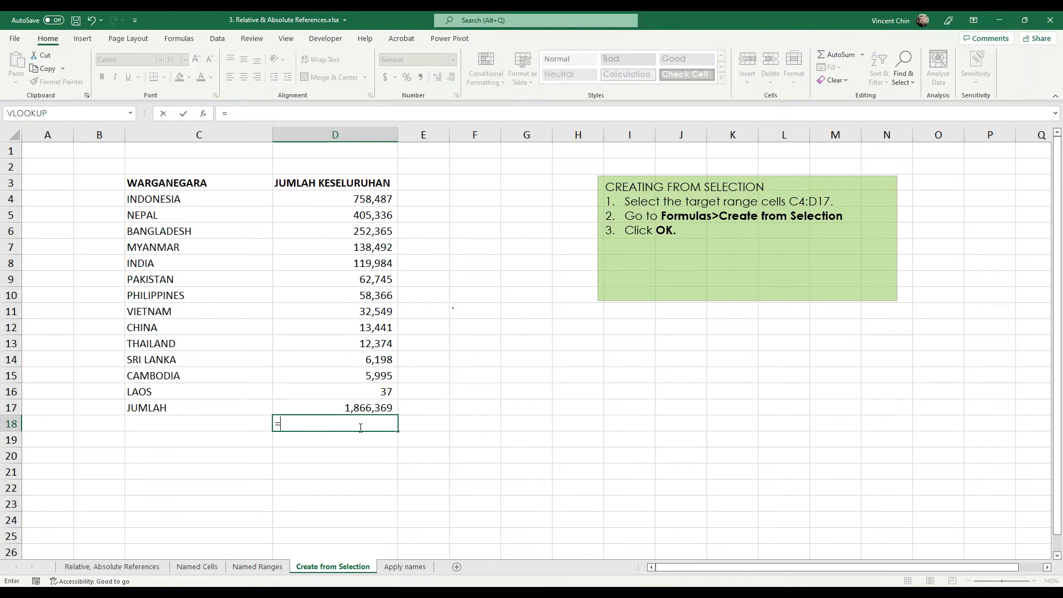
text(su)
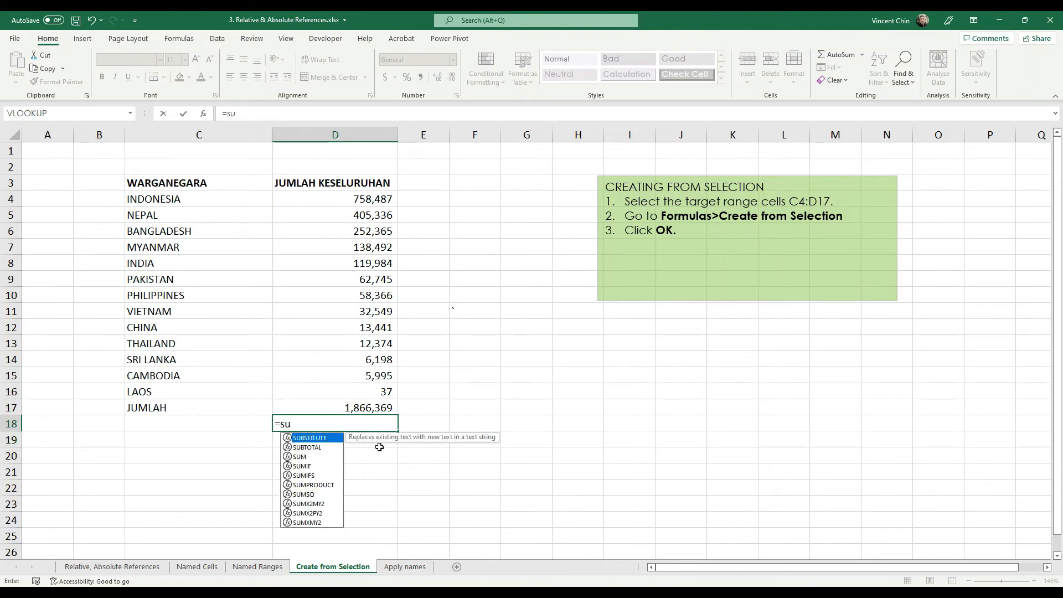
key(ctrl+1)
click(296, 461)
drag(287, 462, 310, 460)
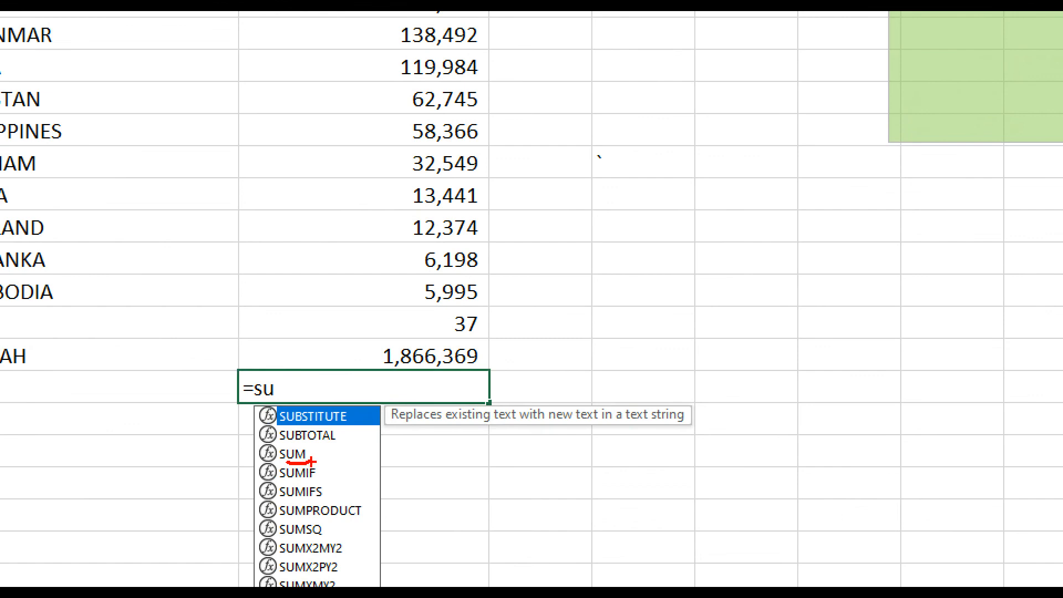
key(Escape)
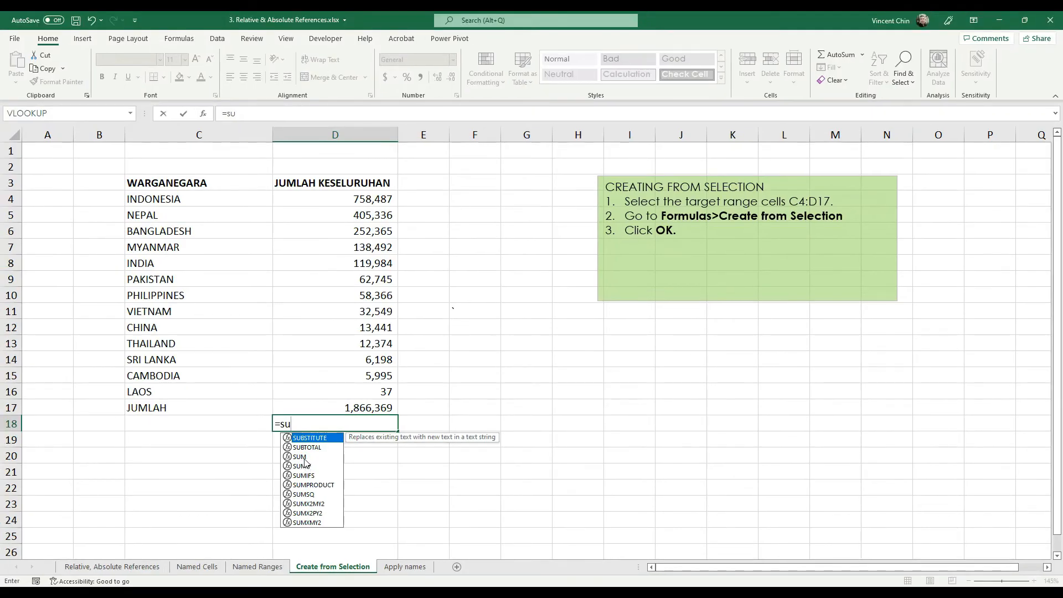
double_click(304, 457)
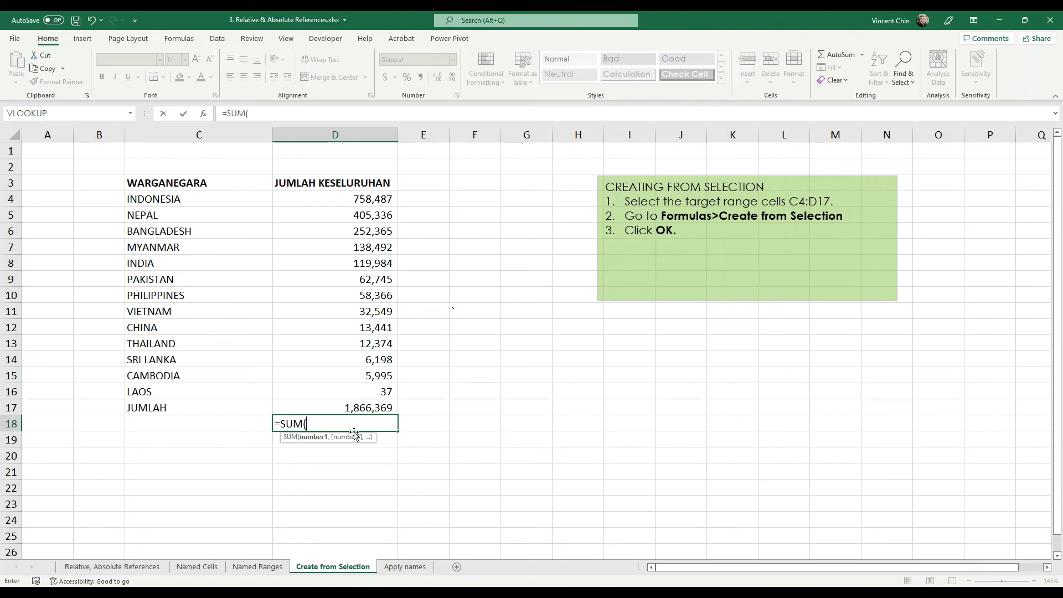
text(juml)
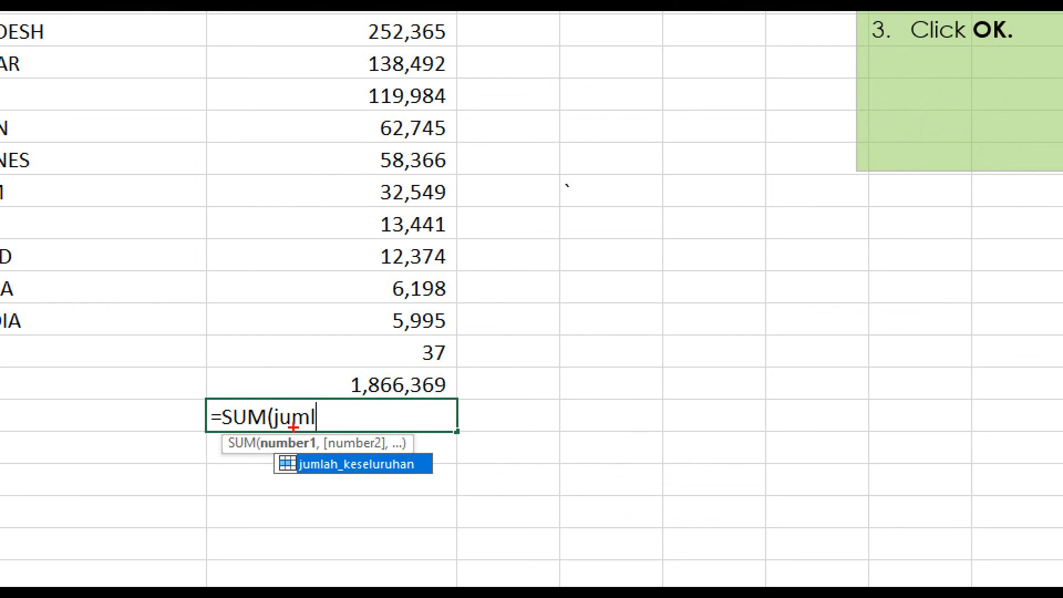
mouse_move(300, 467)
mouse_down()
mouse_move(394, 487)
mouse_move(408, 451)
mouse_move(241, 463)
mouse_up()
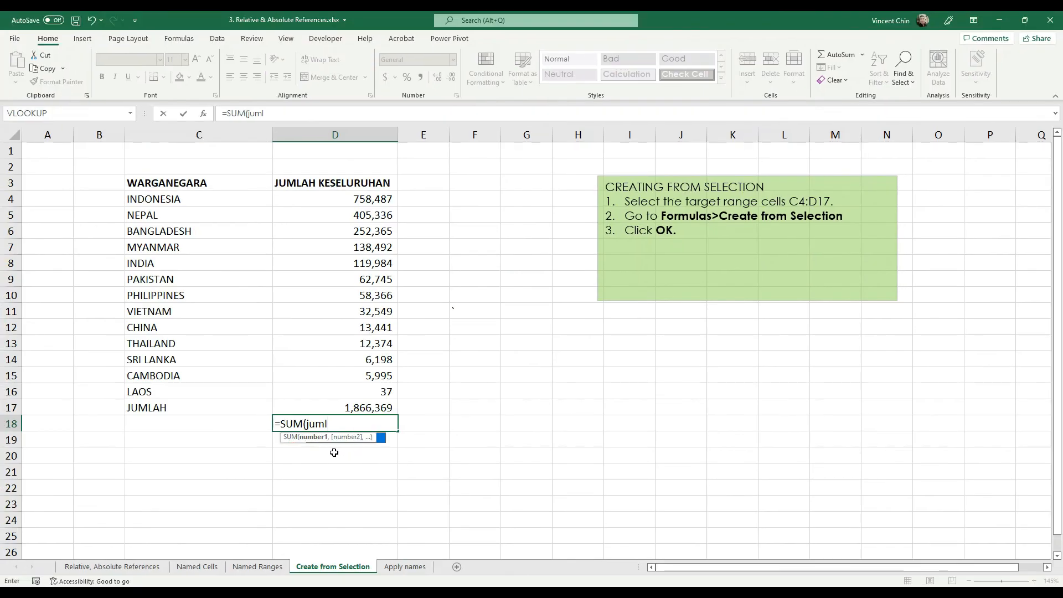
text(a)
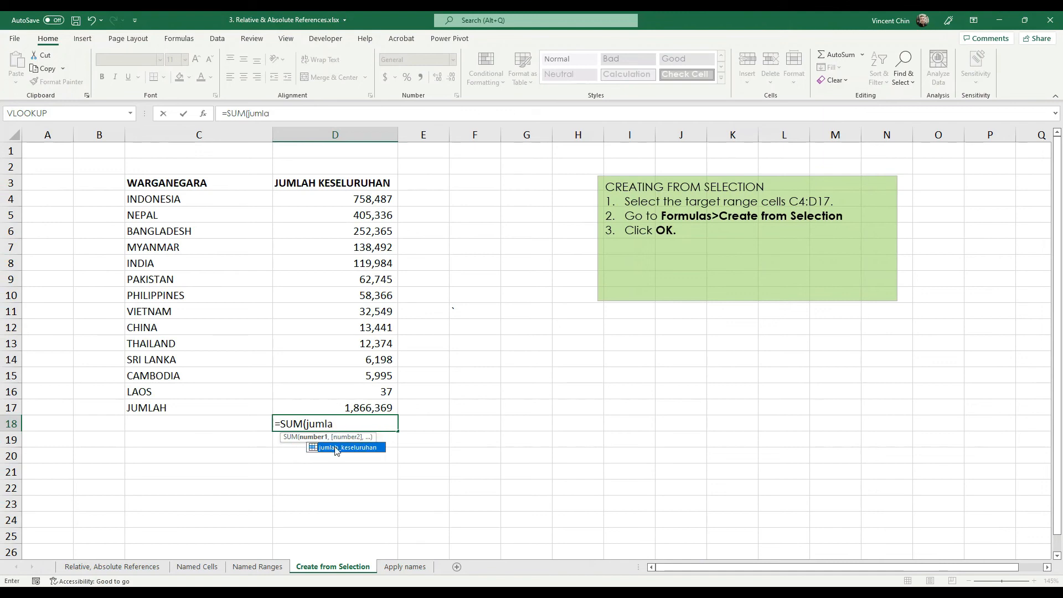
double_click(337, 447)
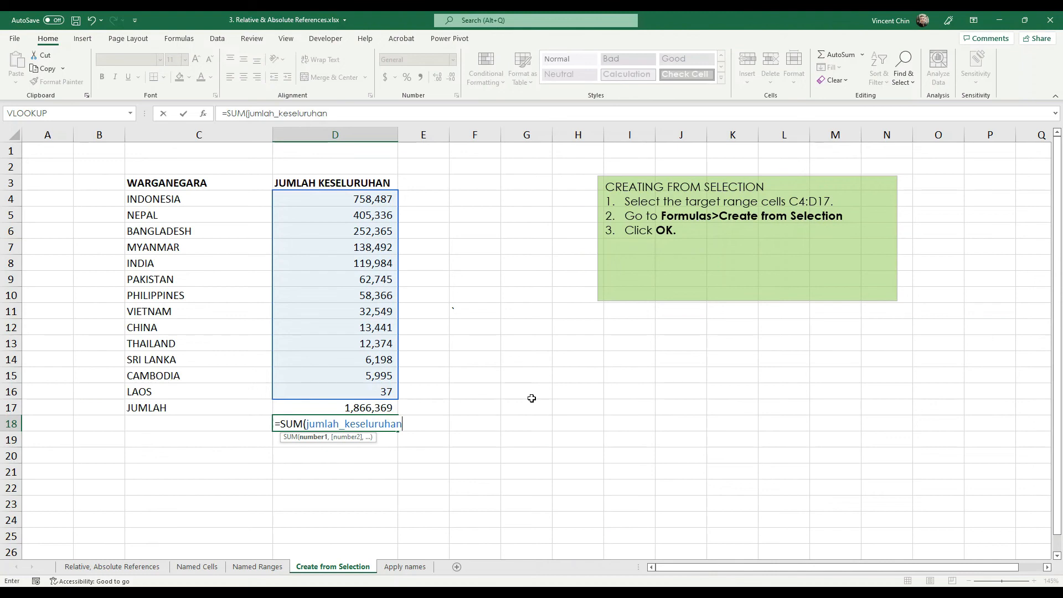
key(Return)
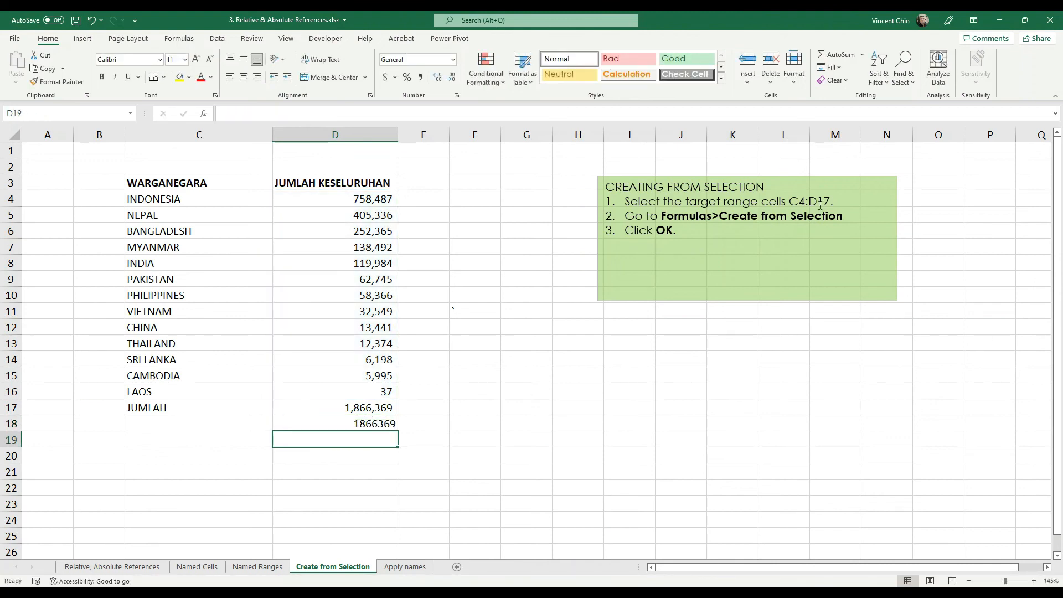
click(300, 423)
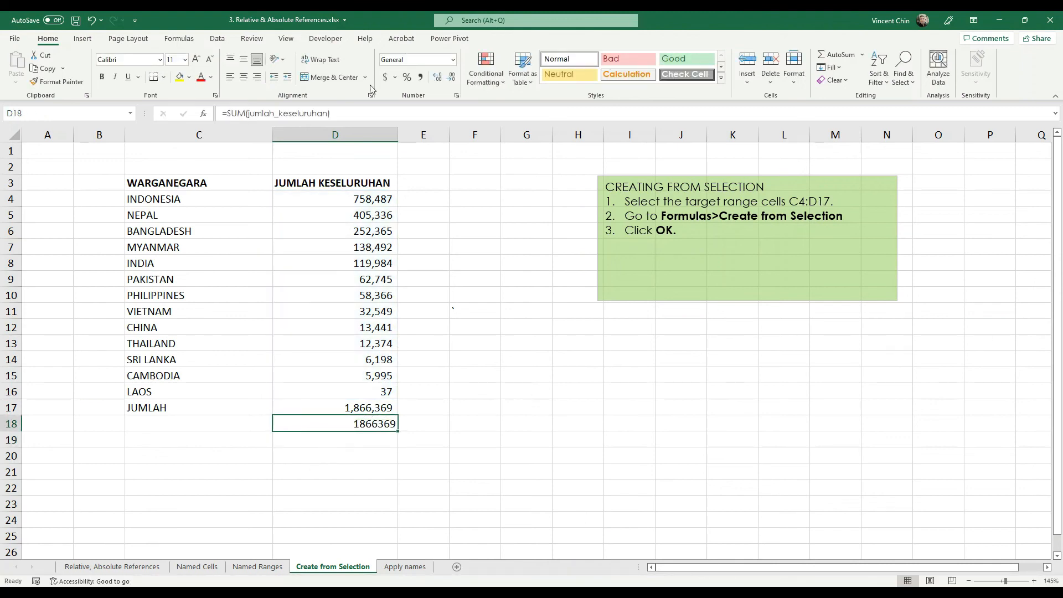
click(420, 77)
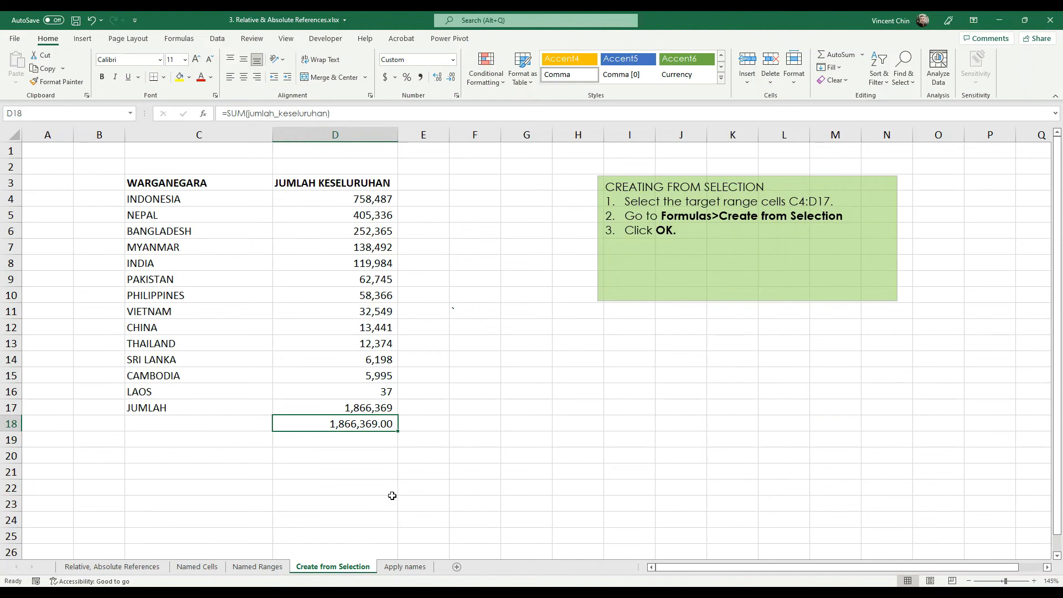
Step: Show the formula of D17 as text in E17 with FORMULATEXT and fill it down to E18
click(439, 413)
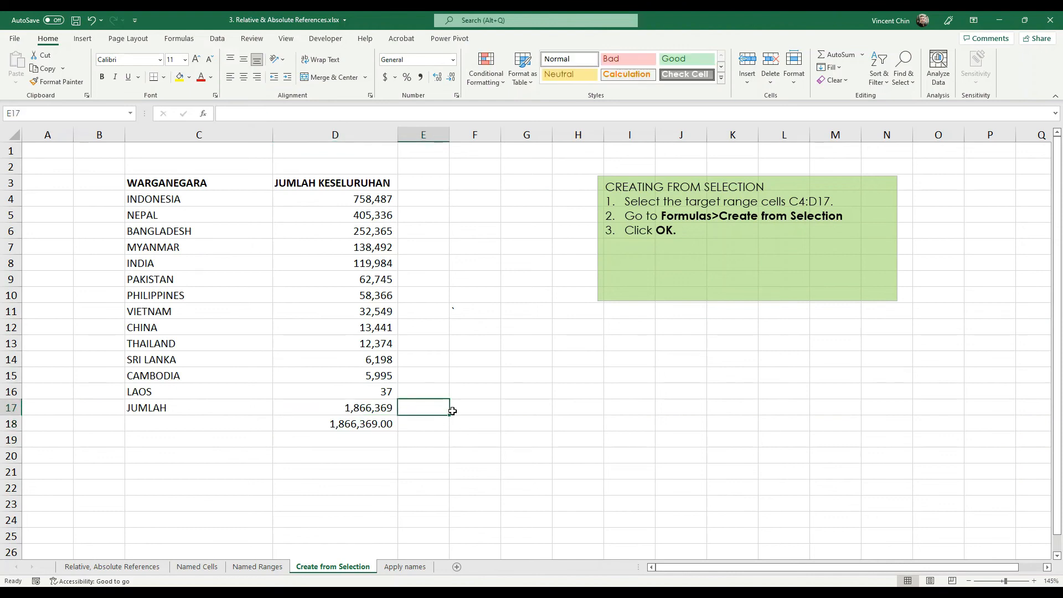
text(=f)
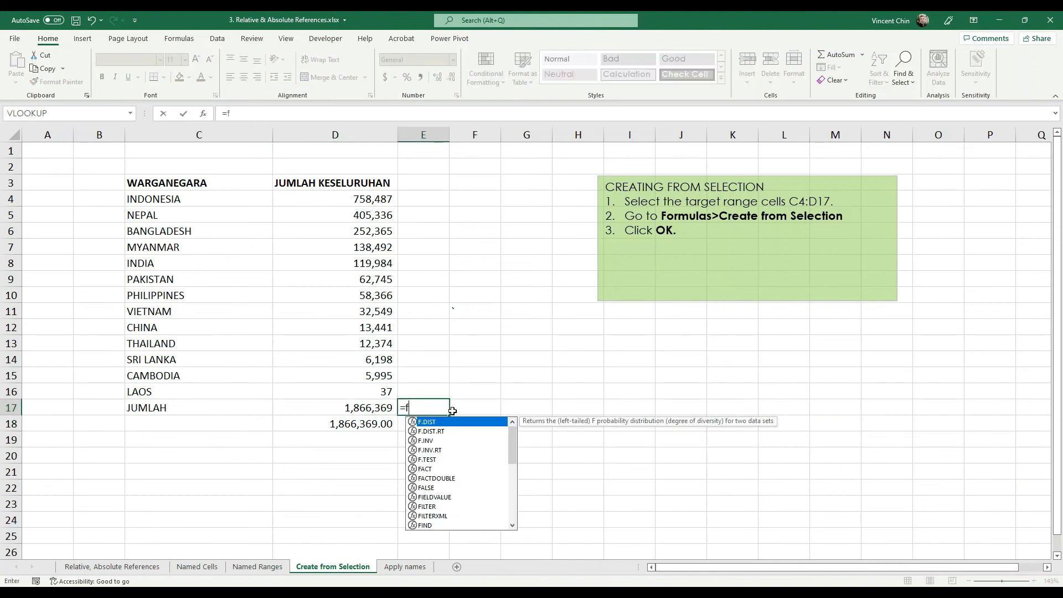
text(or)
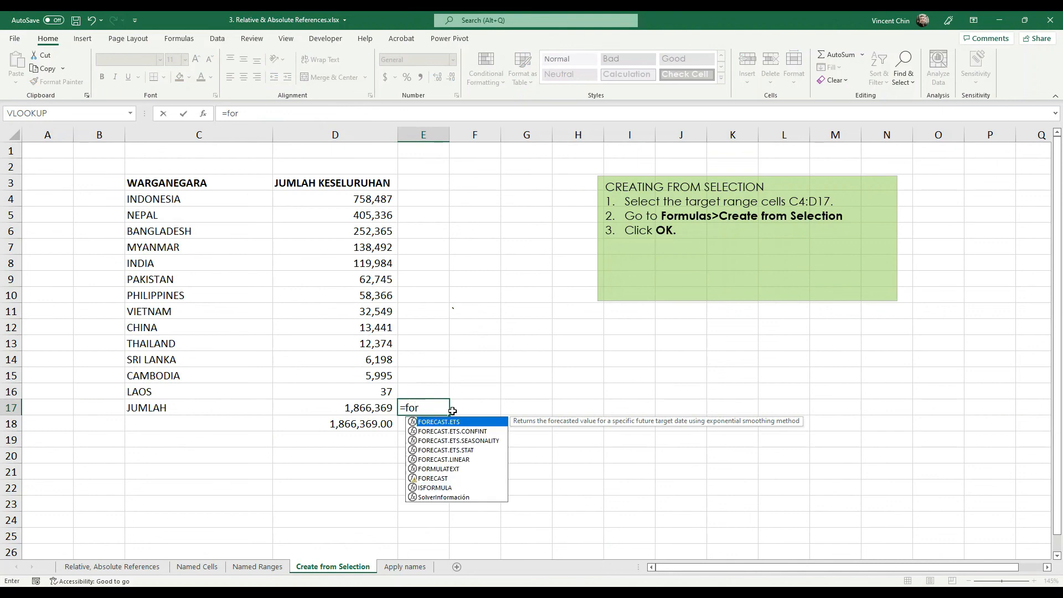
double_click(445, 469)
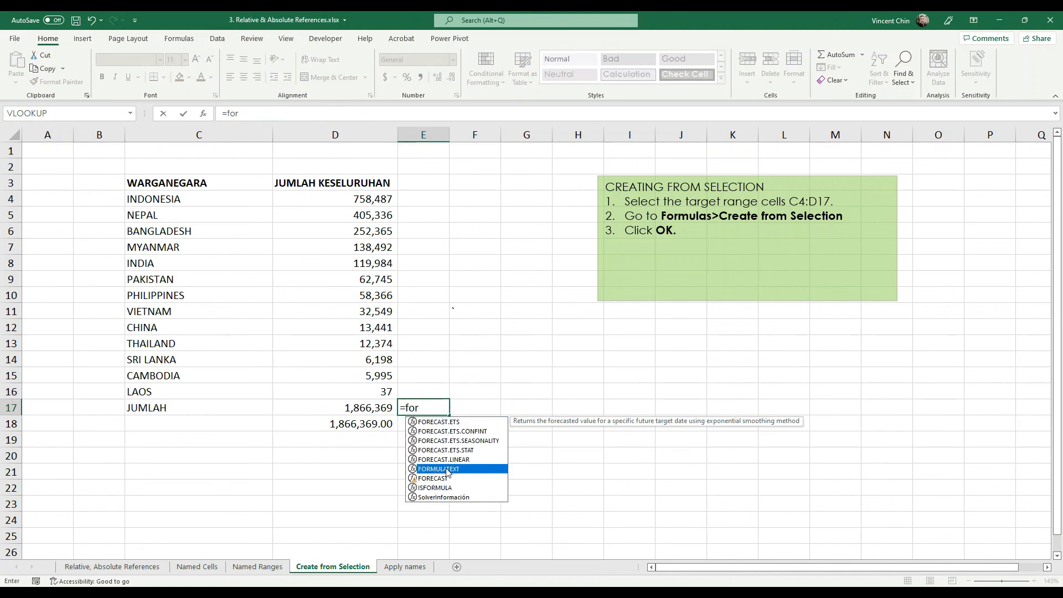
click(363, 409)
key(Return)
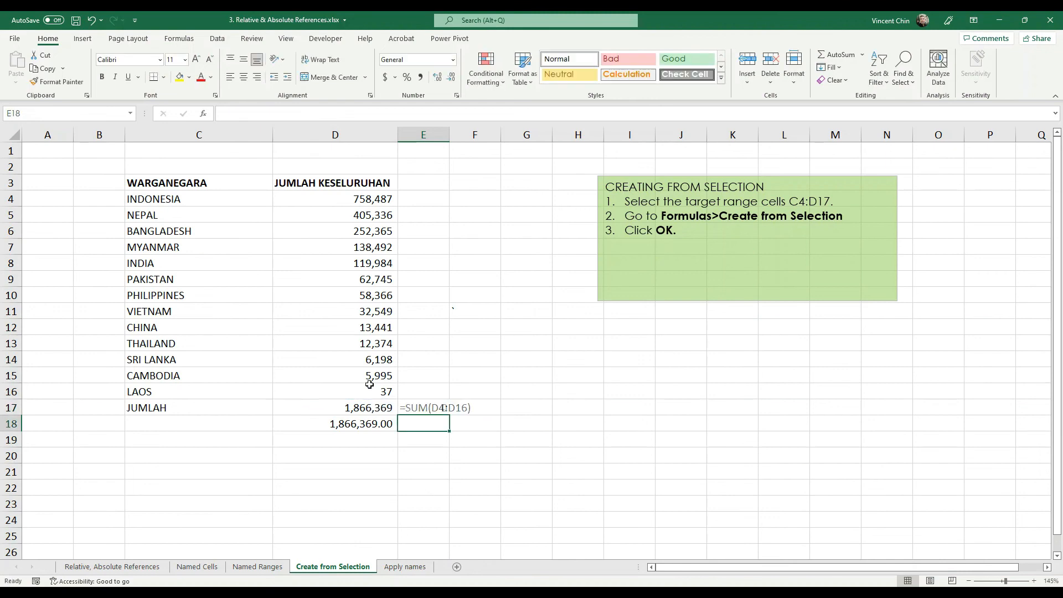
click(444, 401)
drag(449, 416, 454, 435)
Step: Compare the two formula texts in E17:E18, and select the country figures in D4:D16 that both refer to
scroll(479, 531, up, 3)
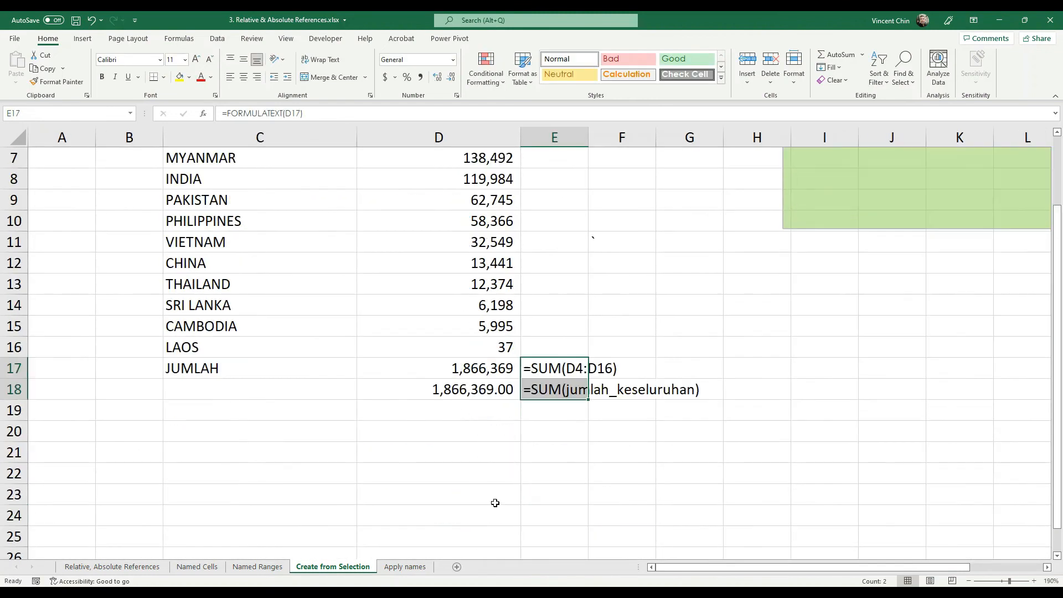
click(493, 501)
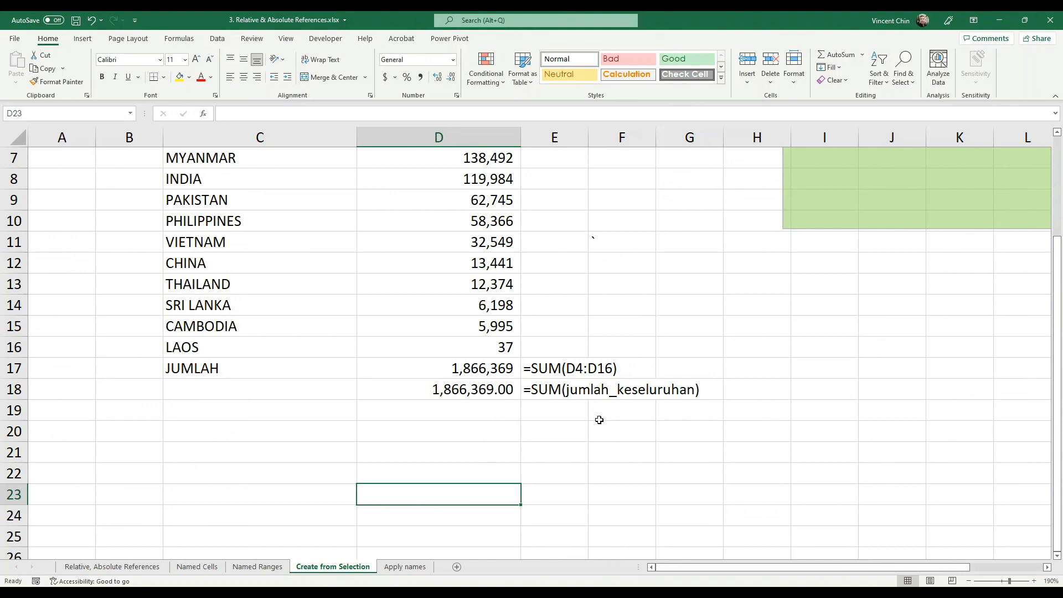
scroll(599, 419, up, 2)
drag(396, 226, 454, 473)
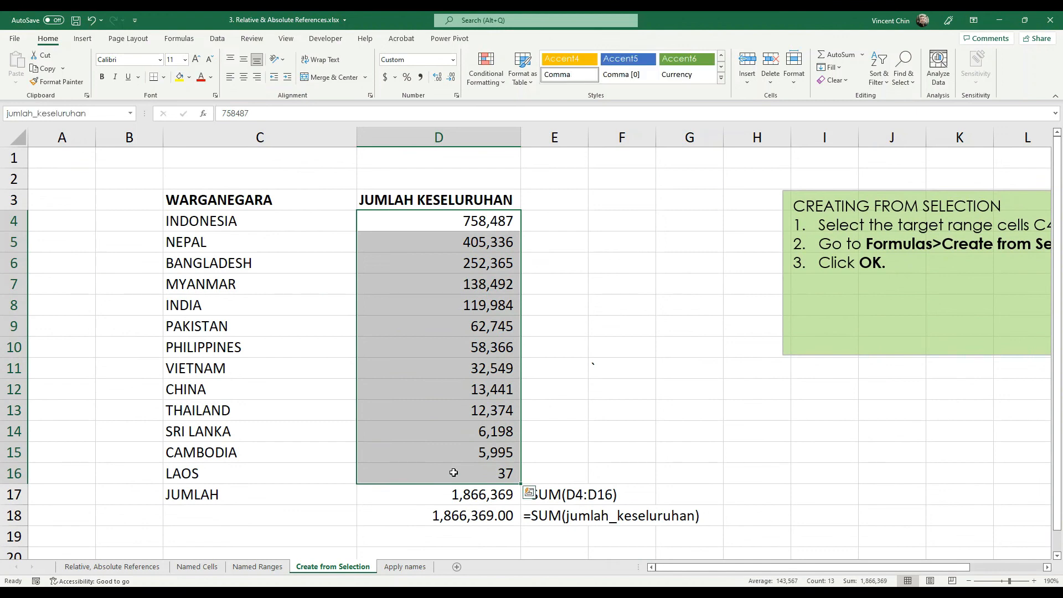